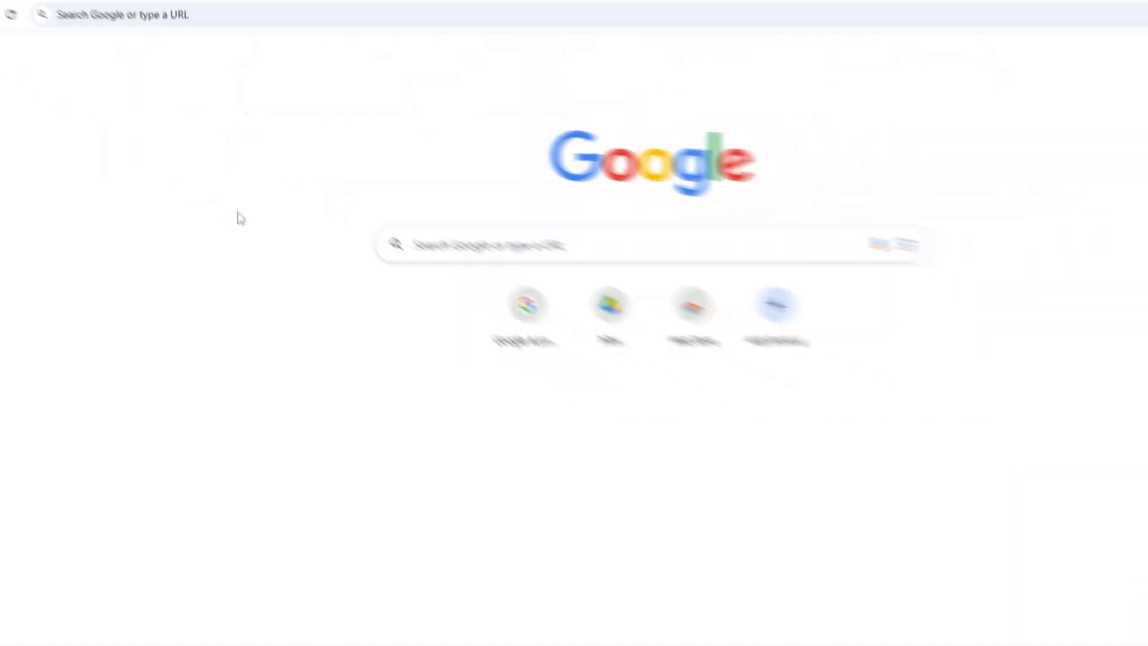
# Open openai.com in the browser and enter a prompt asking for a chord progression
pyautogui.click(174, 37)
pyautogui.write('openai')
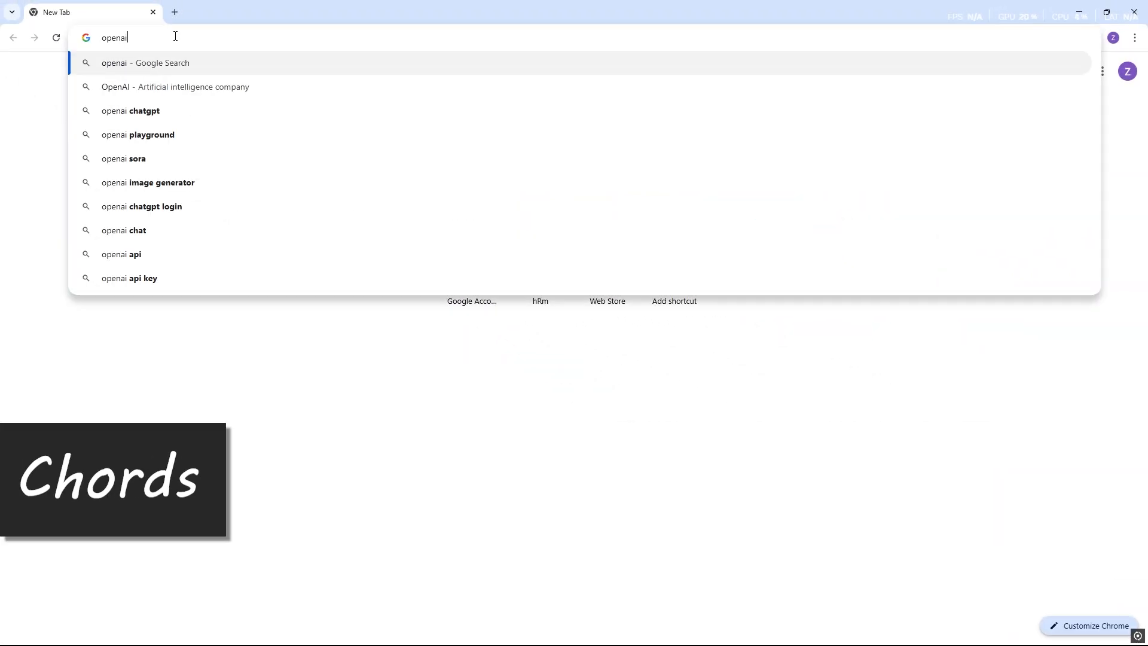
pyautogui.write('.com')
pyautogui.press('Return')
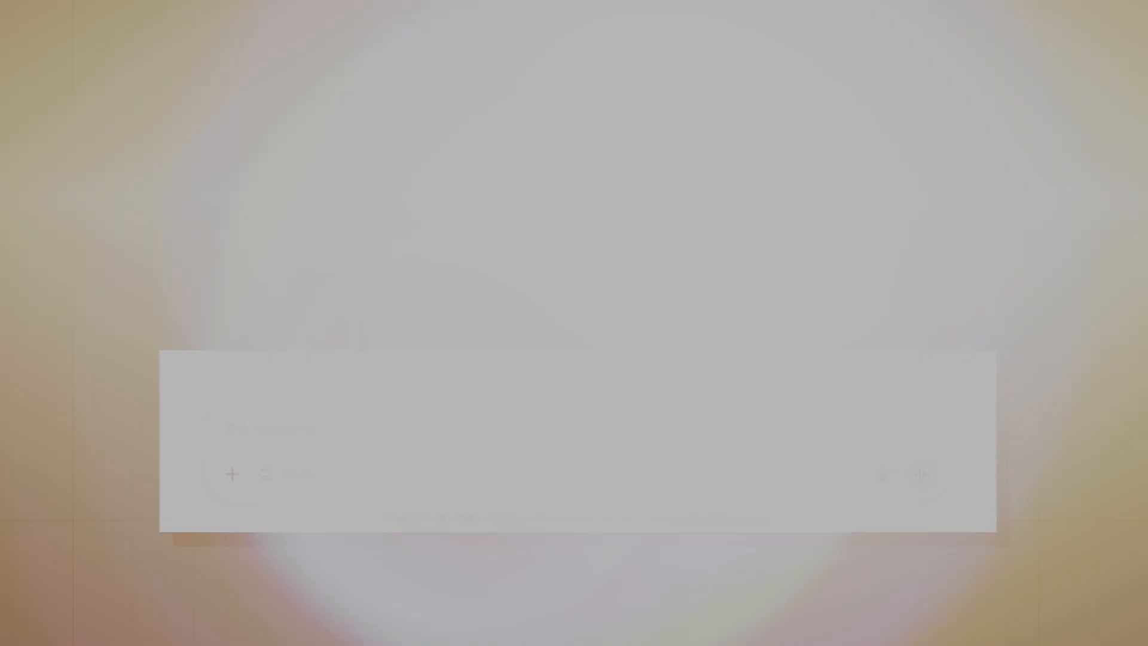
pyautogui.write('give me chord progres')
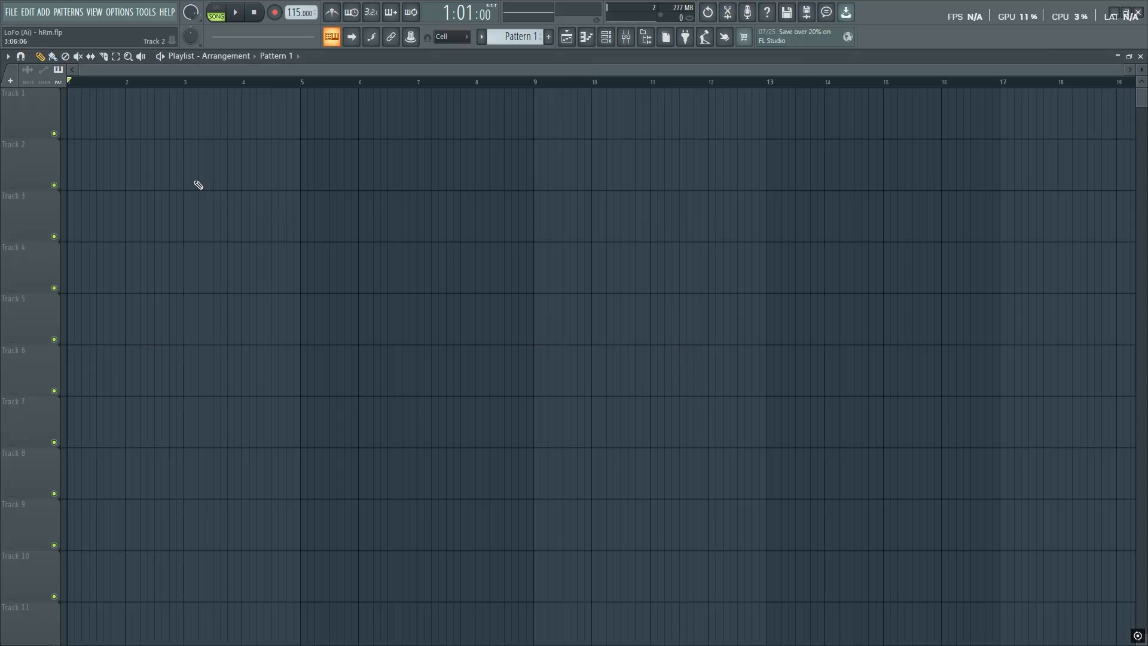
# In FL Studio, place Pattern 1 at the start of track 1 and stamp a Major 7th chord on C5 at bar 1
pyautogui.click(72, 126)
pyautogui.doubleClick(86, 126)
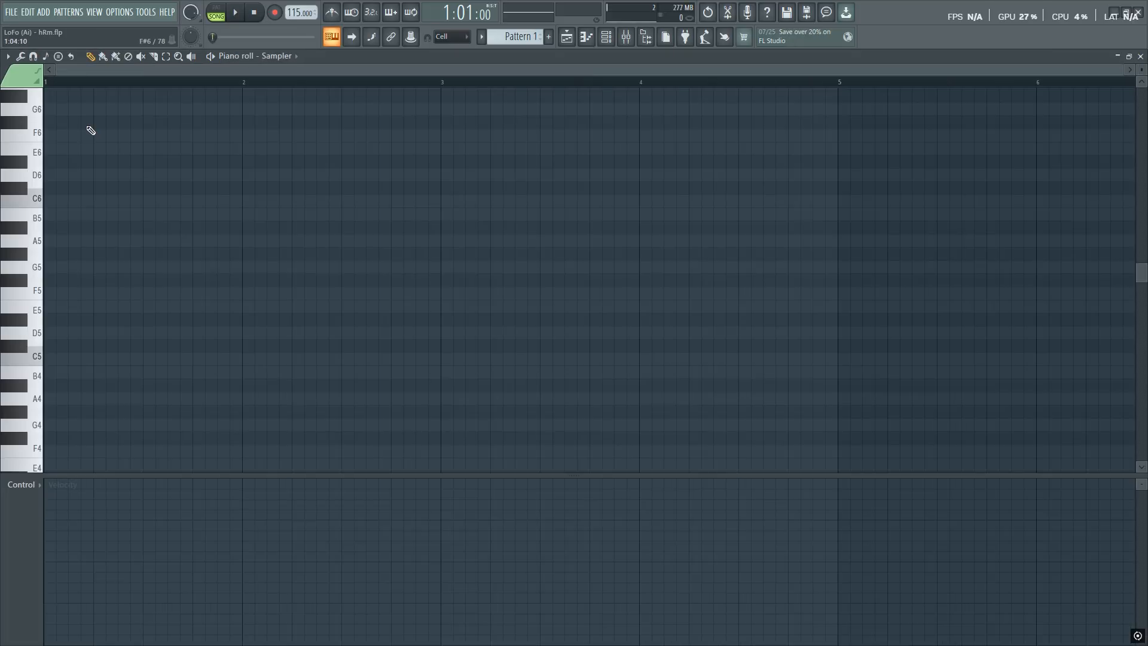
pyautogui.click(9, 56)
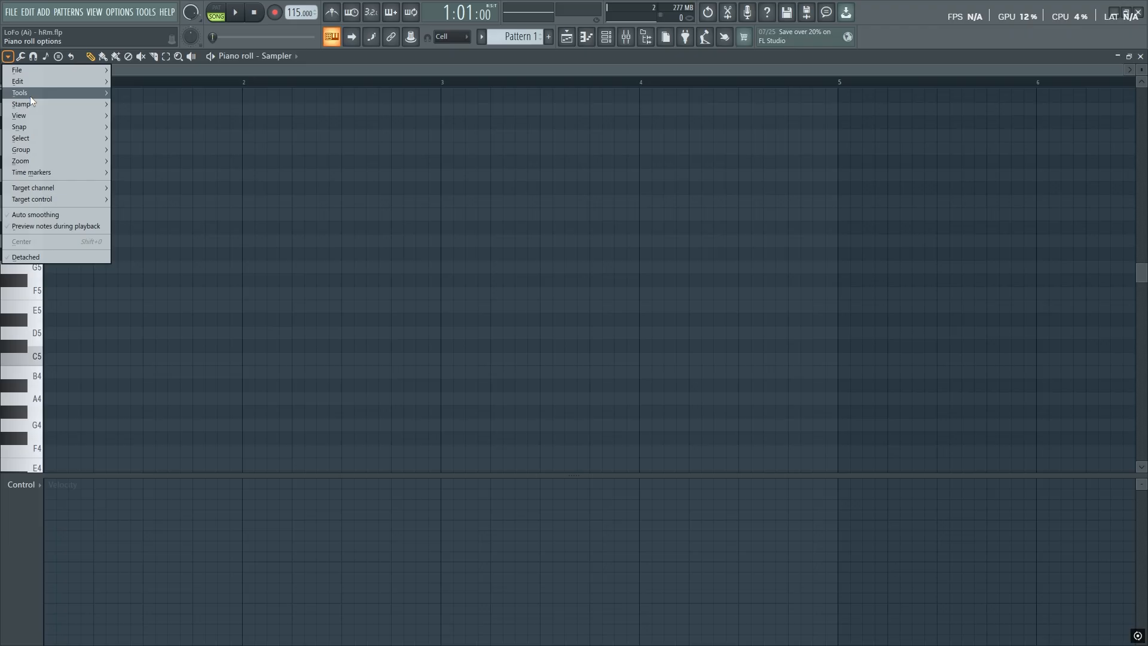
pyautogui.moveTo(32, 104)
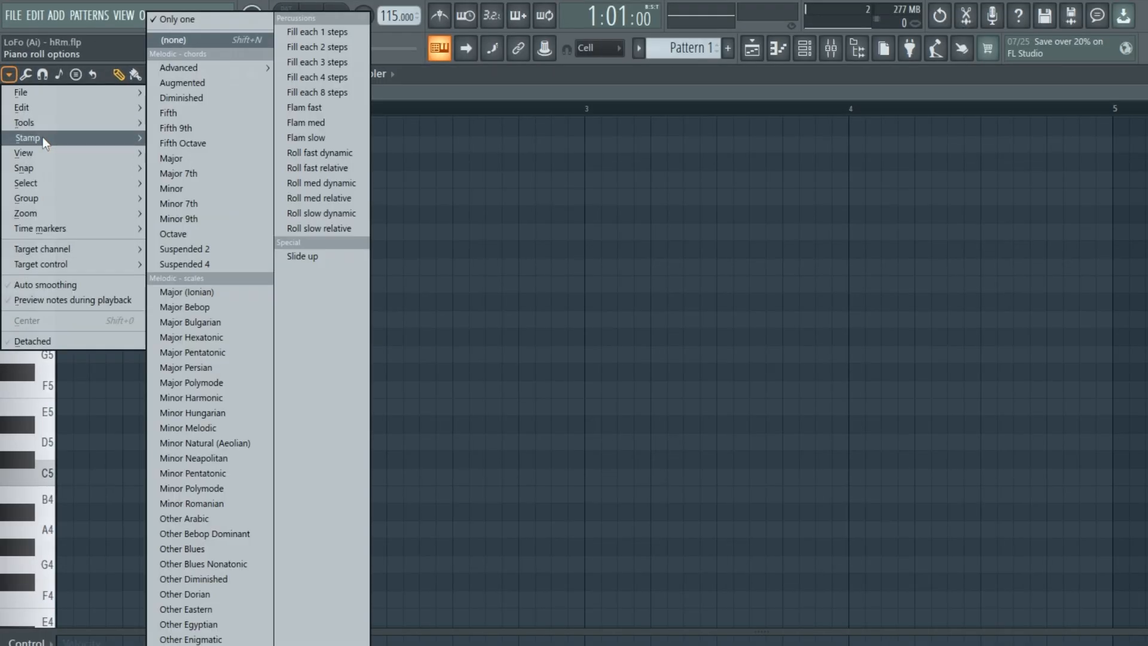
pyautogui.click(198, 170)
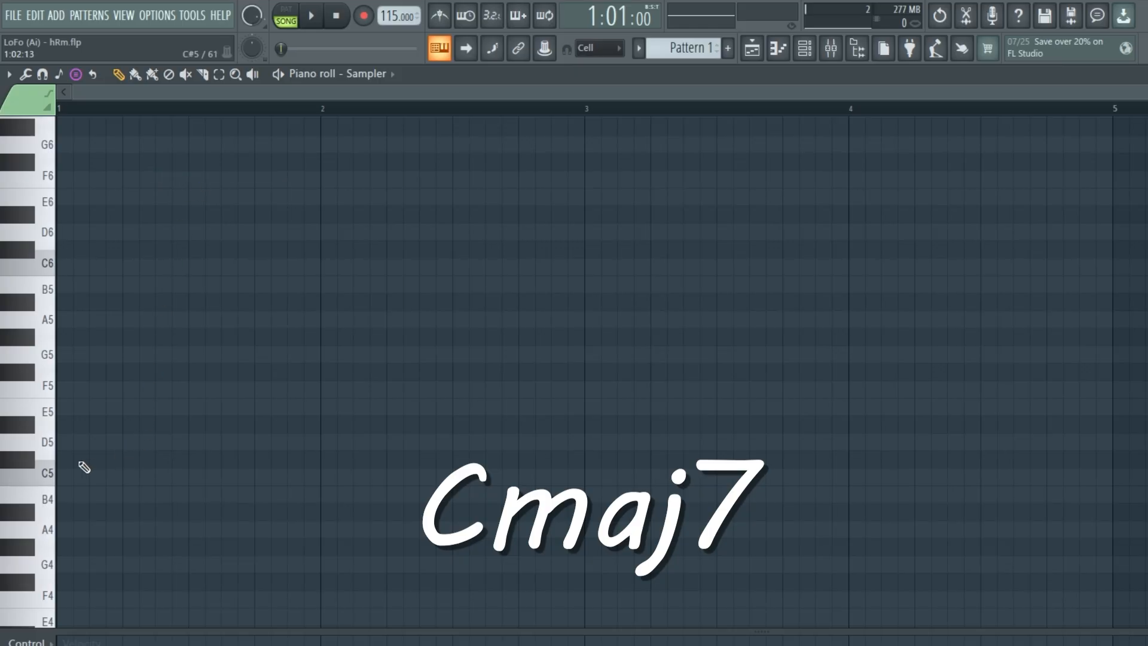
pyautogui.click(62, 479)
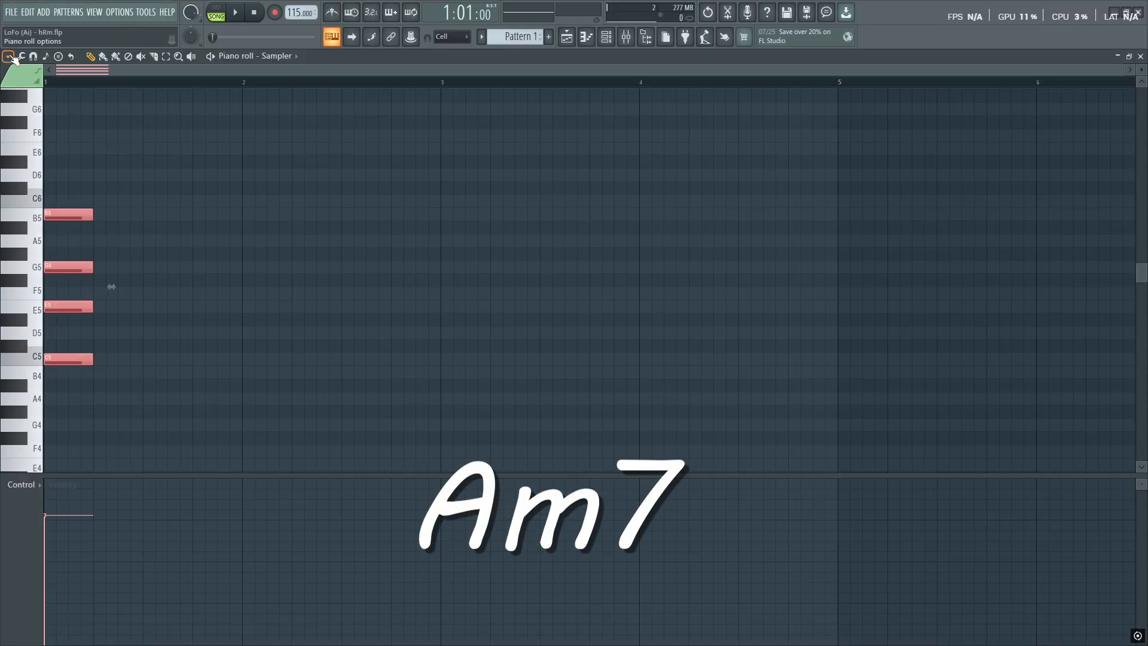
# Stamp a Minor 7th chord rooted on A4 at the start of bar 2
pyautogui.click(8, 56)
pyautogui.moveTo(33, 104)
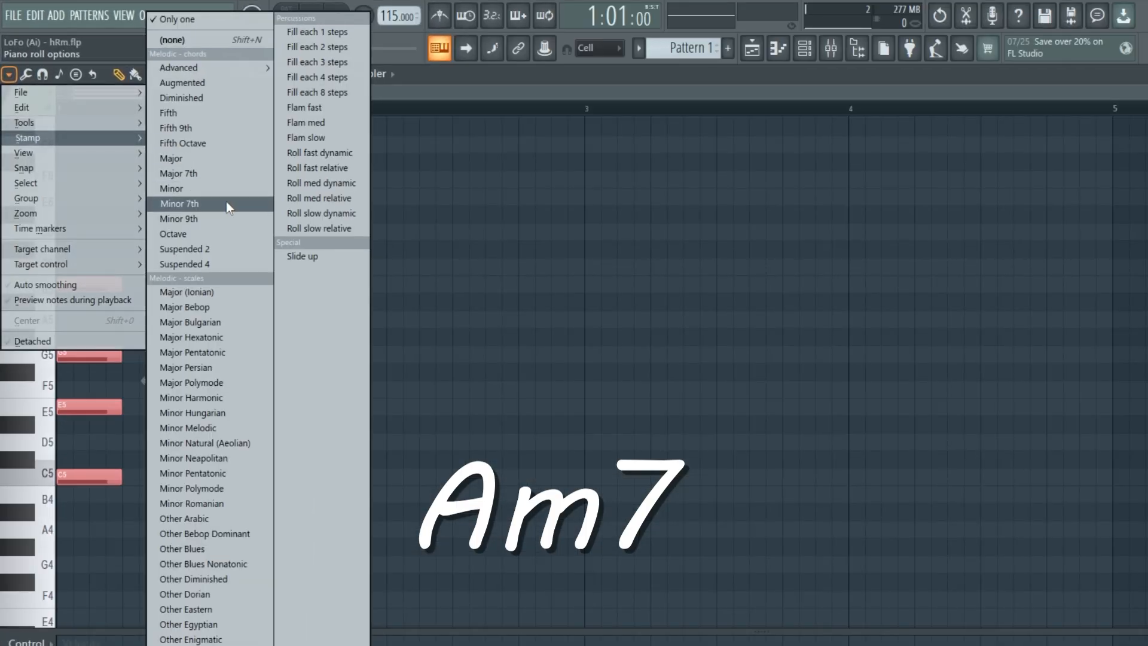
pyautogui.click(226, 202)
pyautogui.click(324, 530)
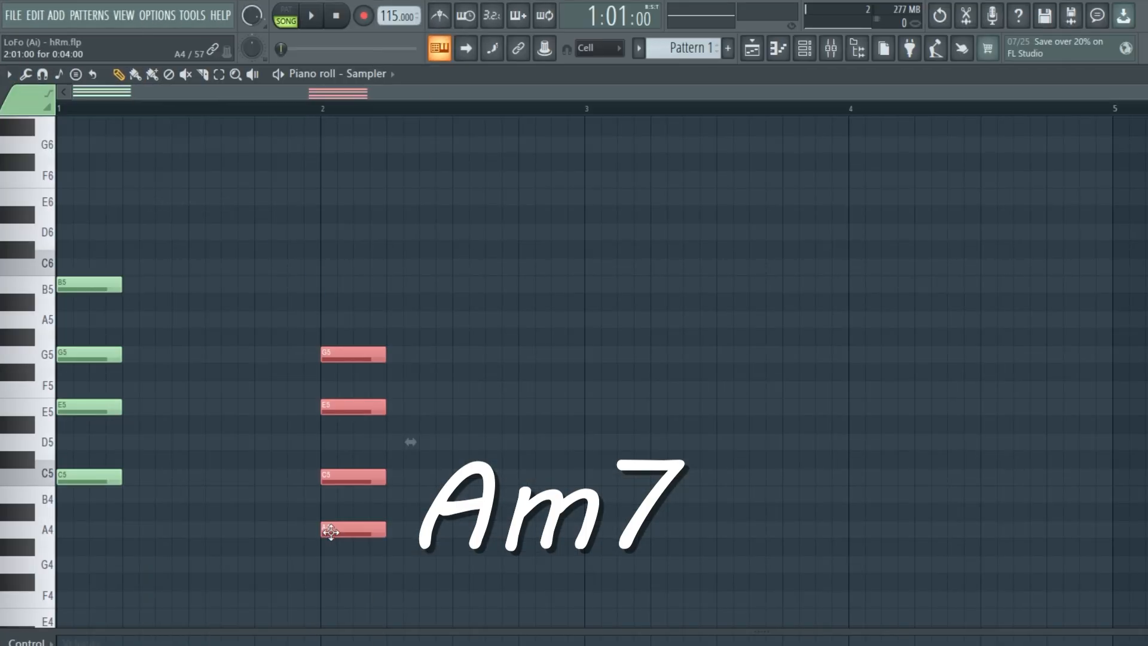
# Stamp a Minor 7th chord rooted on D5 at the start of bar 3
pyautogui.click(9, 74)
pyautogui.moveTo(38, 137)
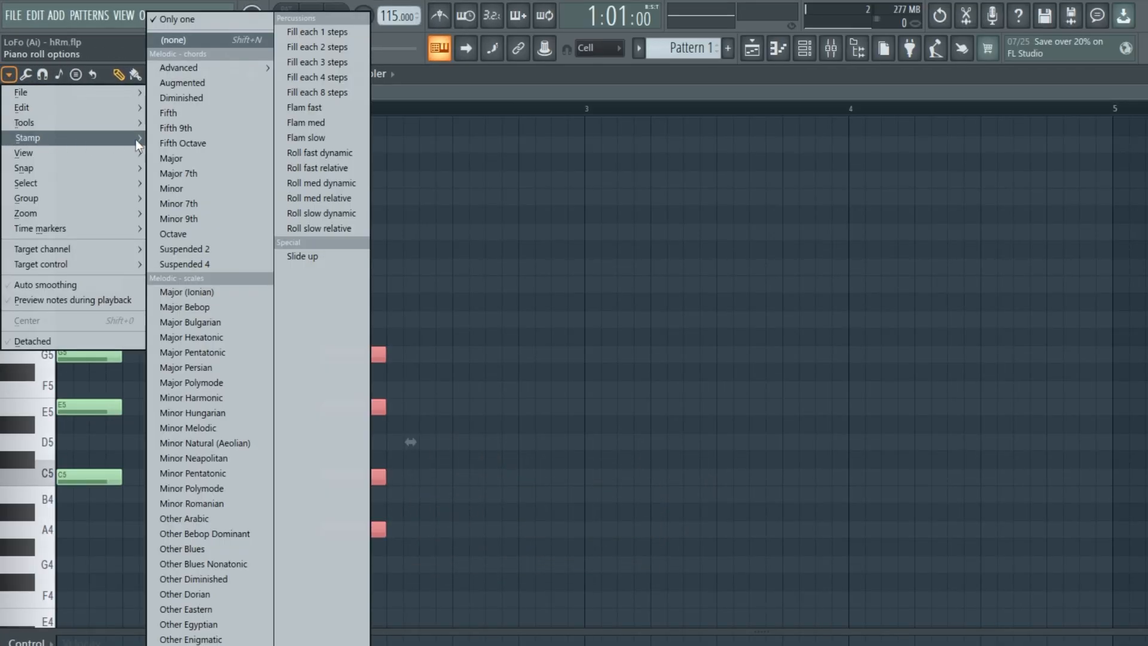
pyautogui.click(212, 205)
pyautogui.click(592, 444)
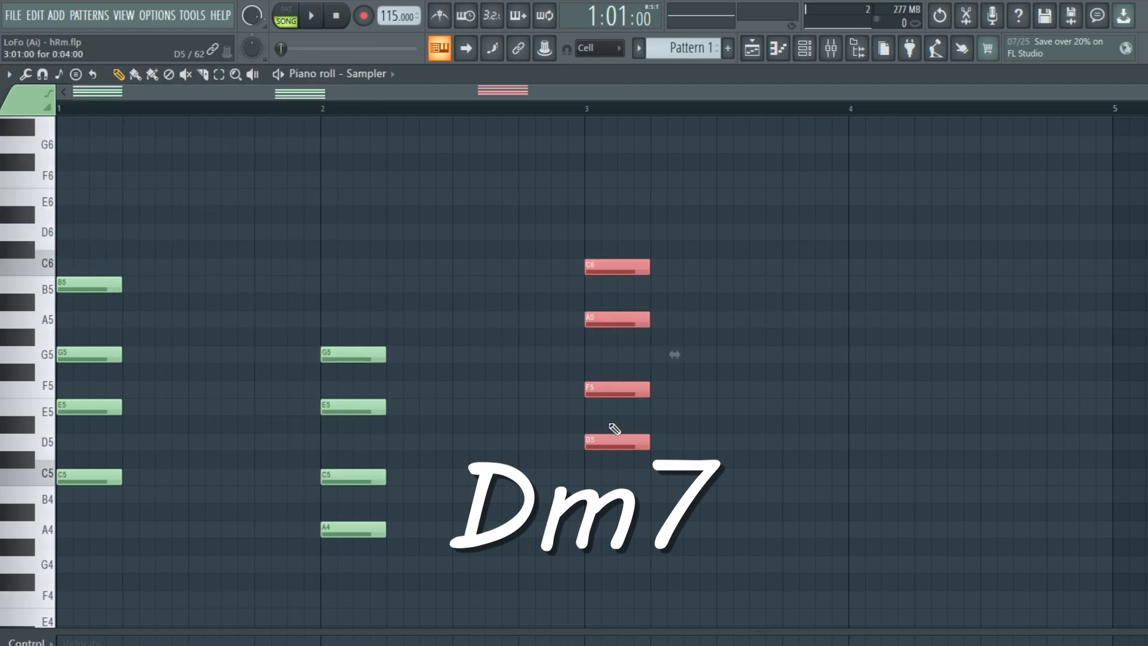
# Stamp the advanced 7 chord rooted on G4 at the start of bar 4
pyautogui.click(9, 74)
pyautogui.moveTo(40, 138)
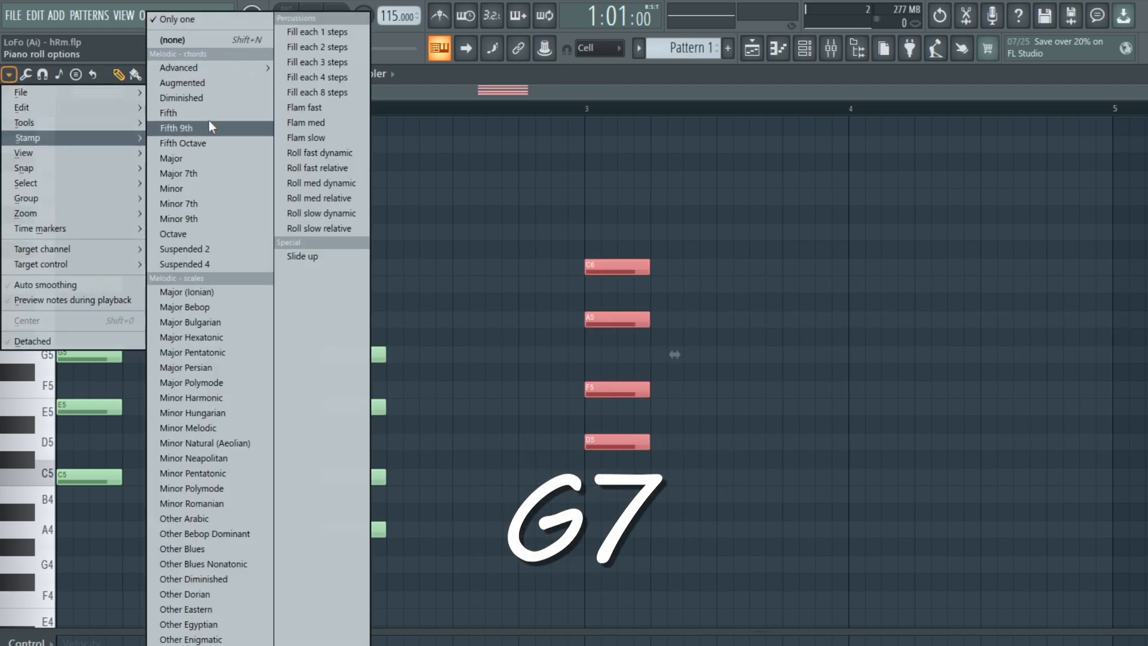
pyautogui.moveTo(232, 67)
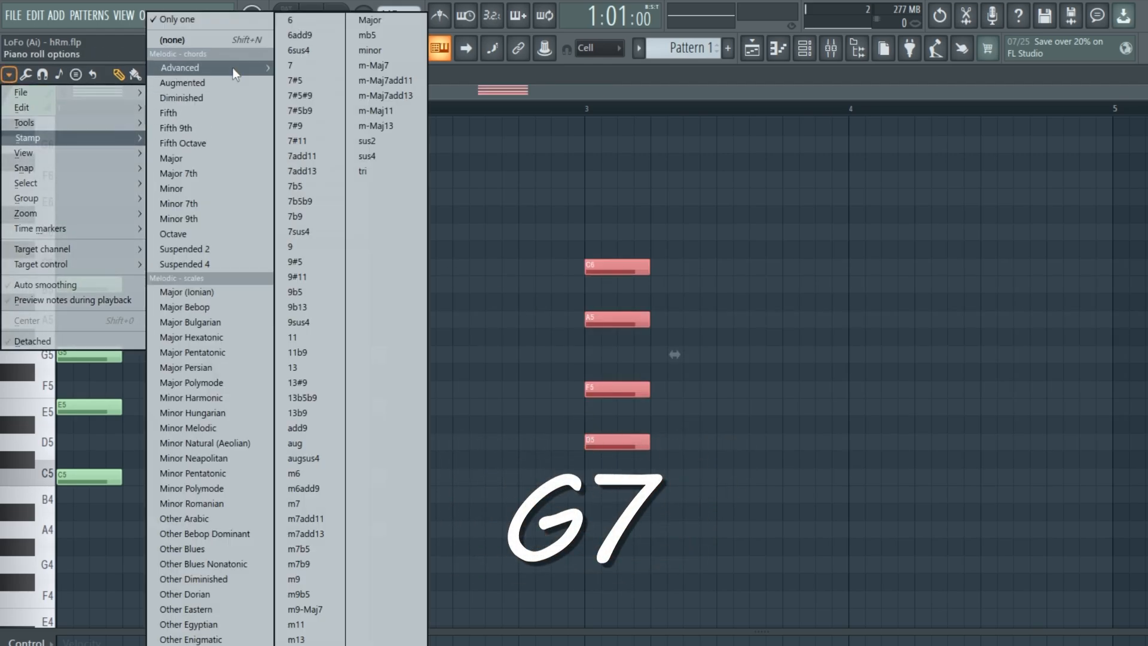
pyautogui.click(317, 66)
pyautogui.click(854, 564)
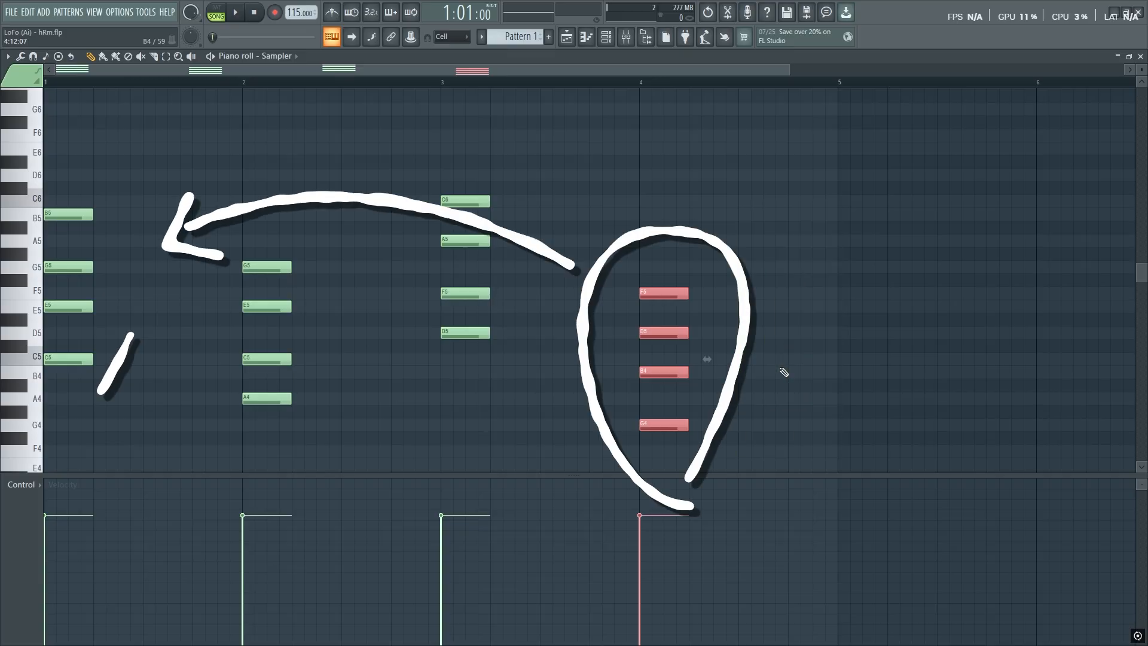
# Stamp a Diminished chord rooted on B4 halfway through bar 4
pyautogui.click(10, 57)
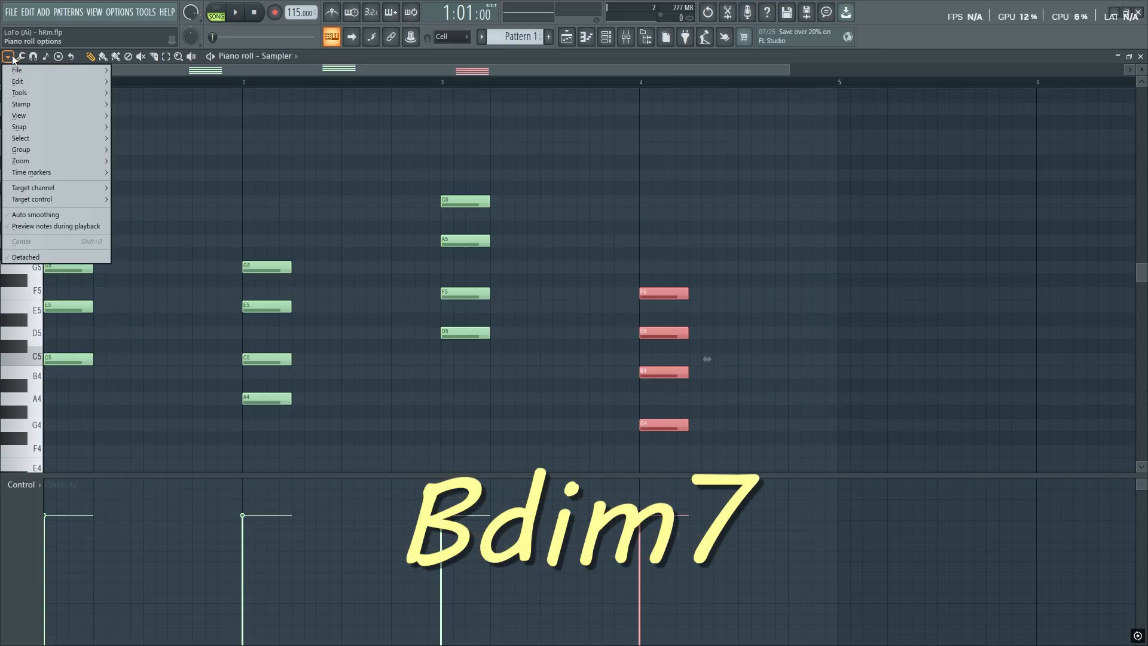
pyautogui.moveTo(25, 103)
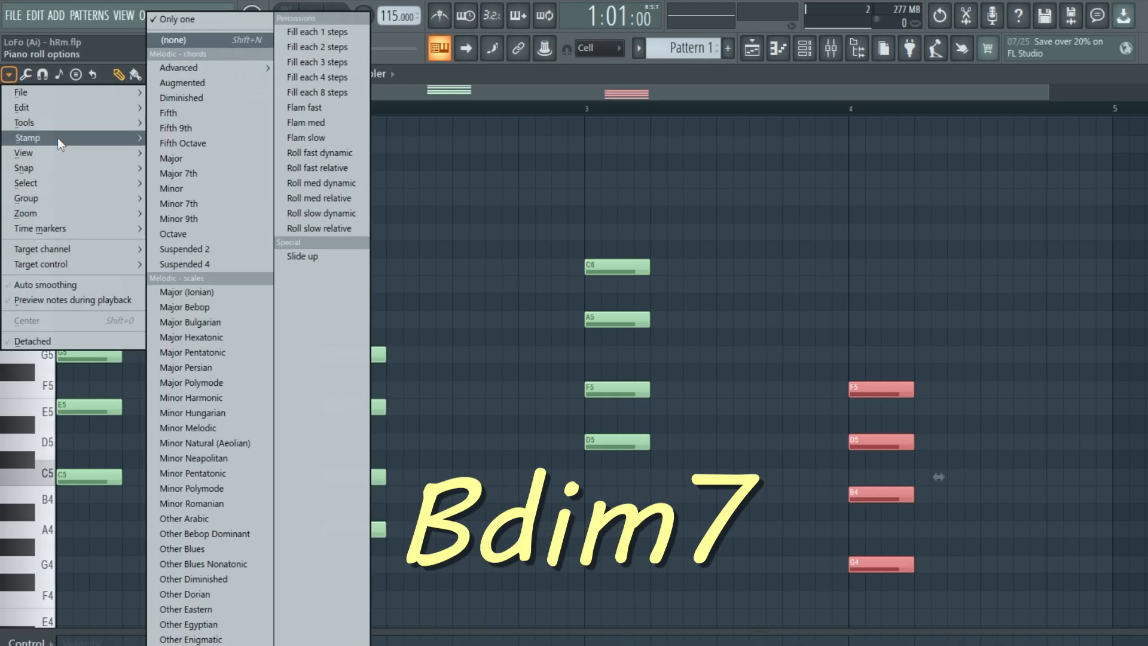
pyautogui.click(223, 98)
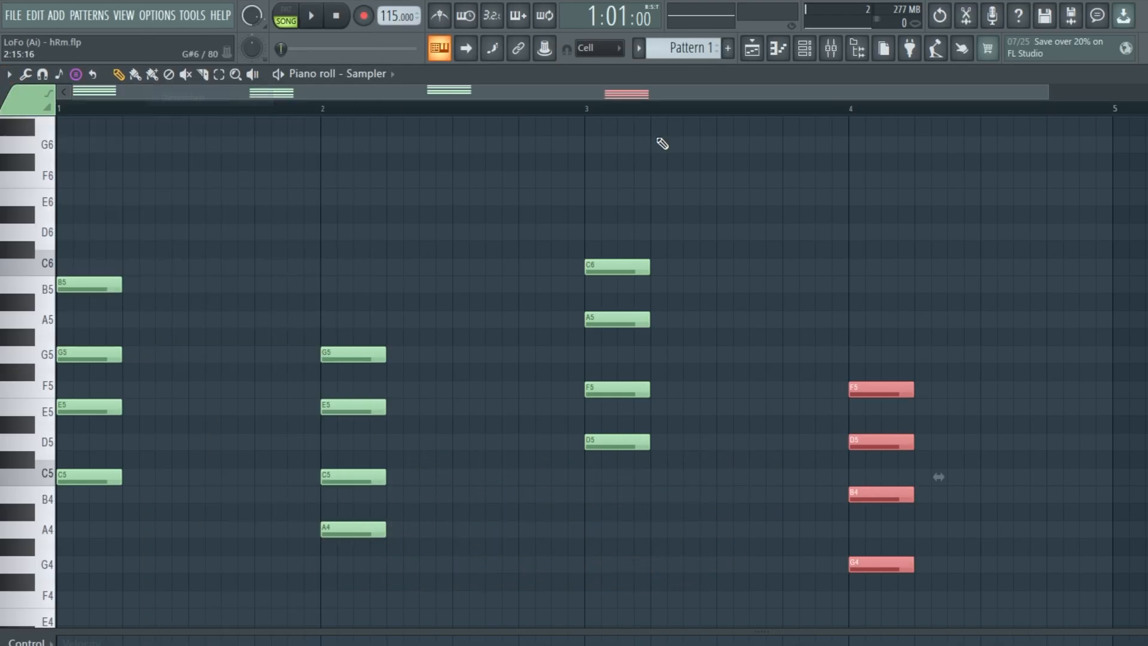
pyautogui.click(999, 501)
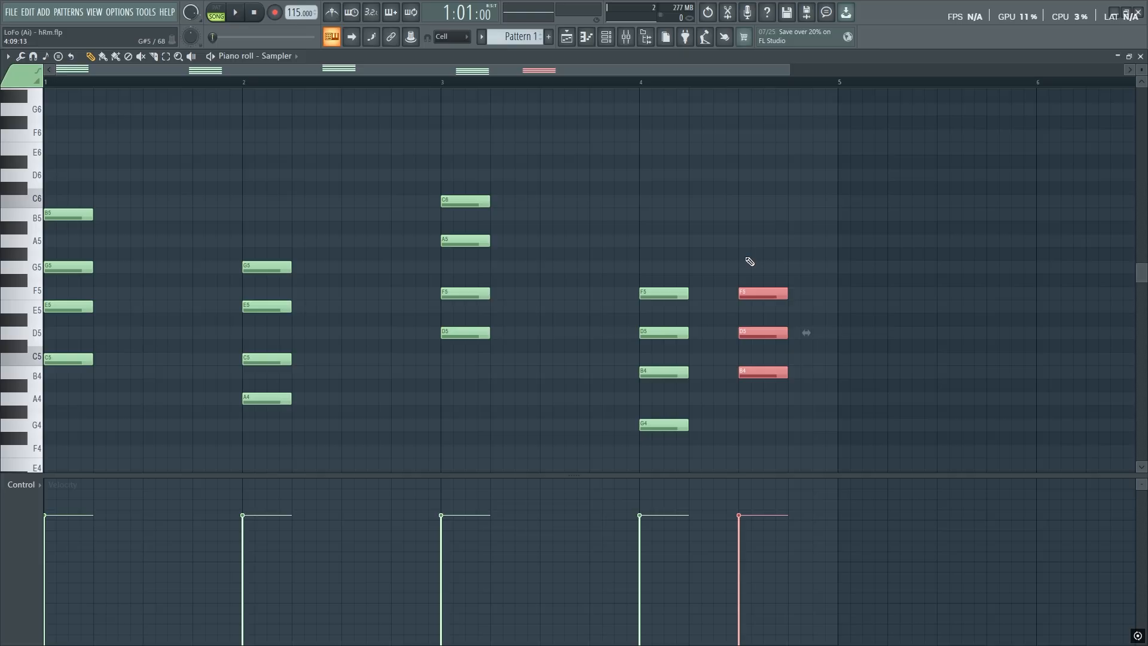
# Look up bdim7 on Google in Chrome and add a G#5 note to the diminished chord in FL Studio
pyautogui.hotkey('alt', 'Tab')
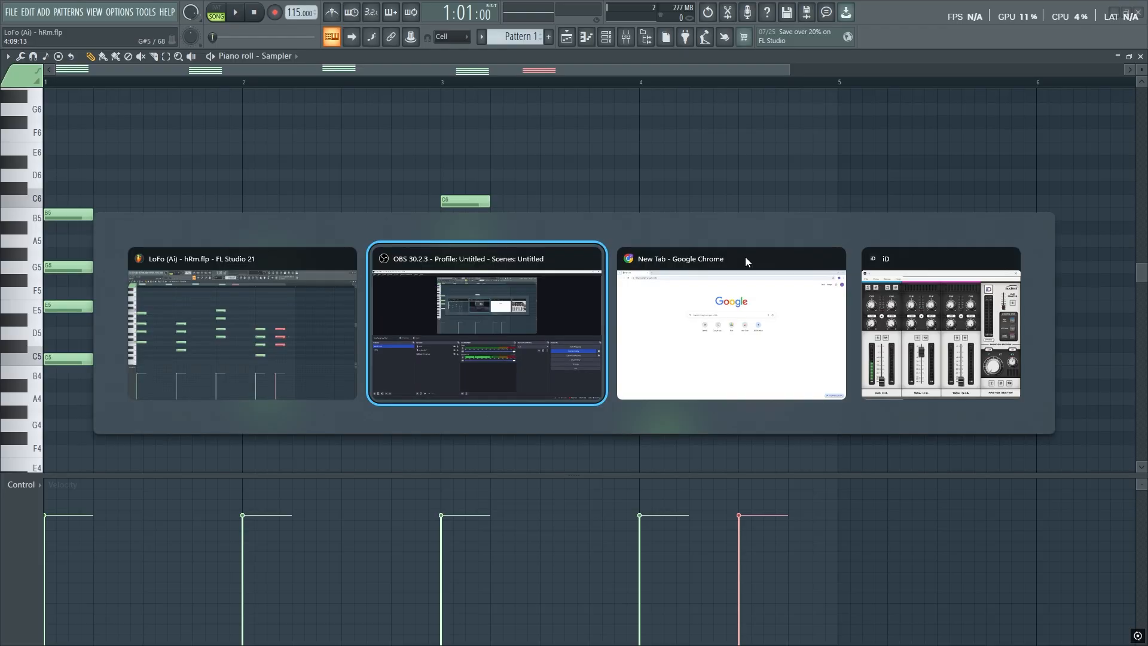
pyautogui.click(747, 260)
pyautogui.write('bdim7')
pyautogui.press('Return')
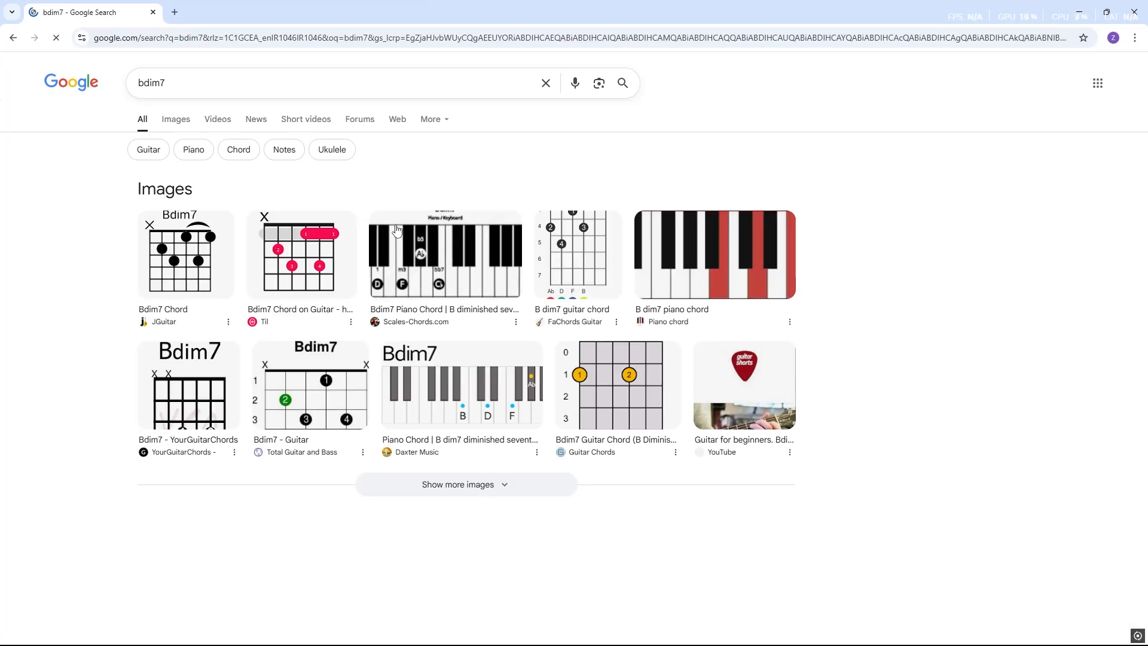
pyautogui.click(698, 256)
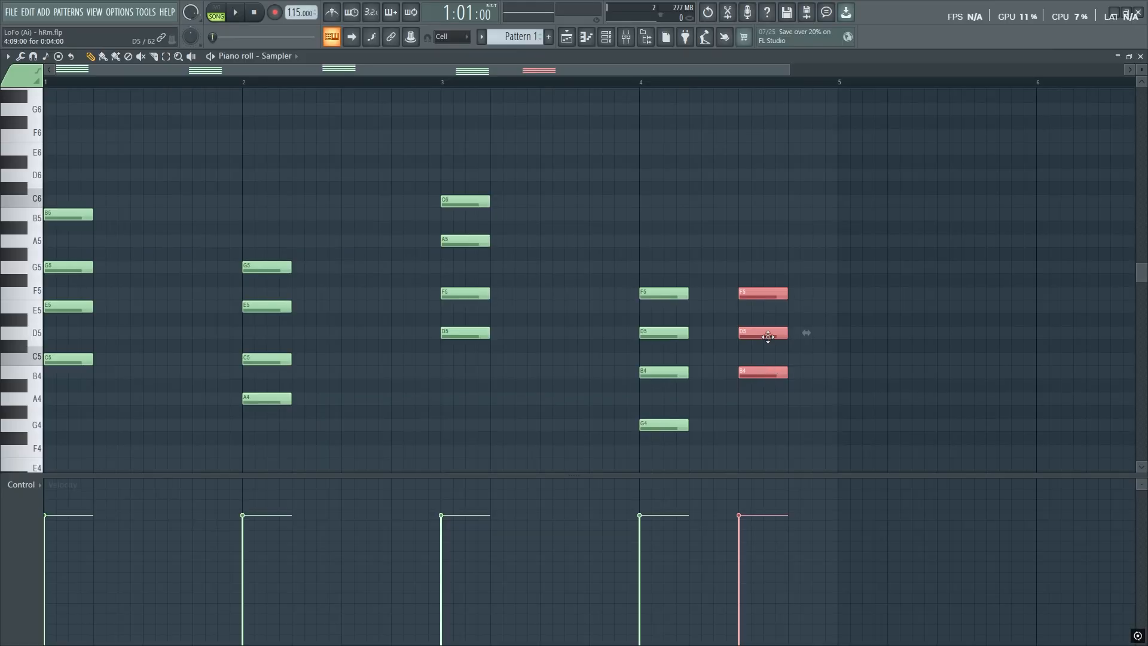
pyautogui.click(744, 255)
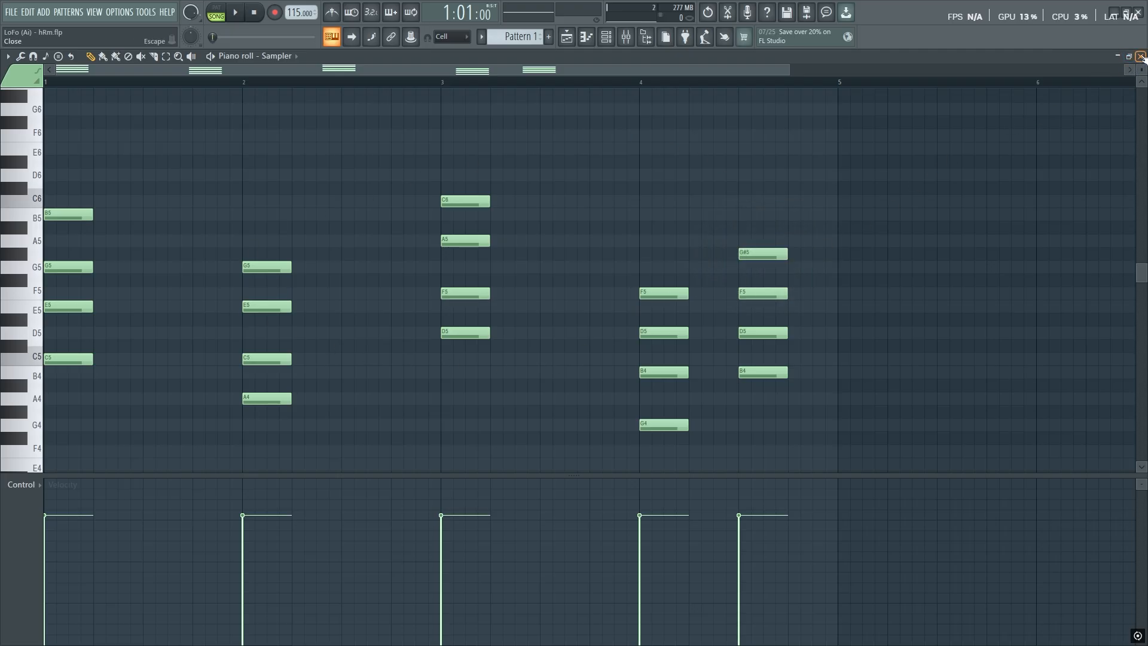
# Copy the Pattern 1 clip to bar 13 of track 1 in the playlist and rename the pattern CHEAT
pyautogui.press('F5')
pyautogui.moveTo(151, 127); pyautogui.dragTo(847, 132)
pyautogui.click(769, 96)
pyautogui.click(785, 128)
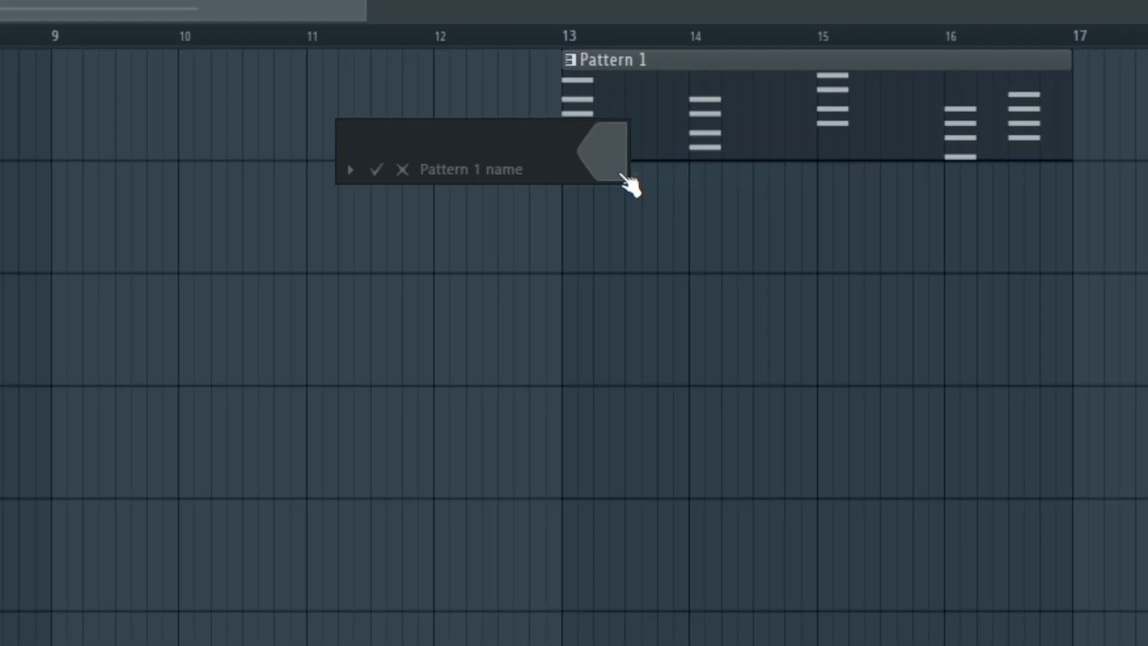
pyautogui.write('CHEAT')
pyautogui.press('Return')
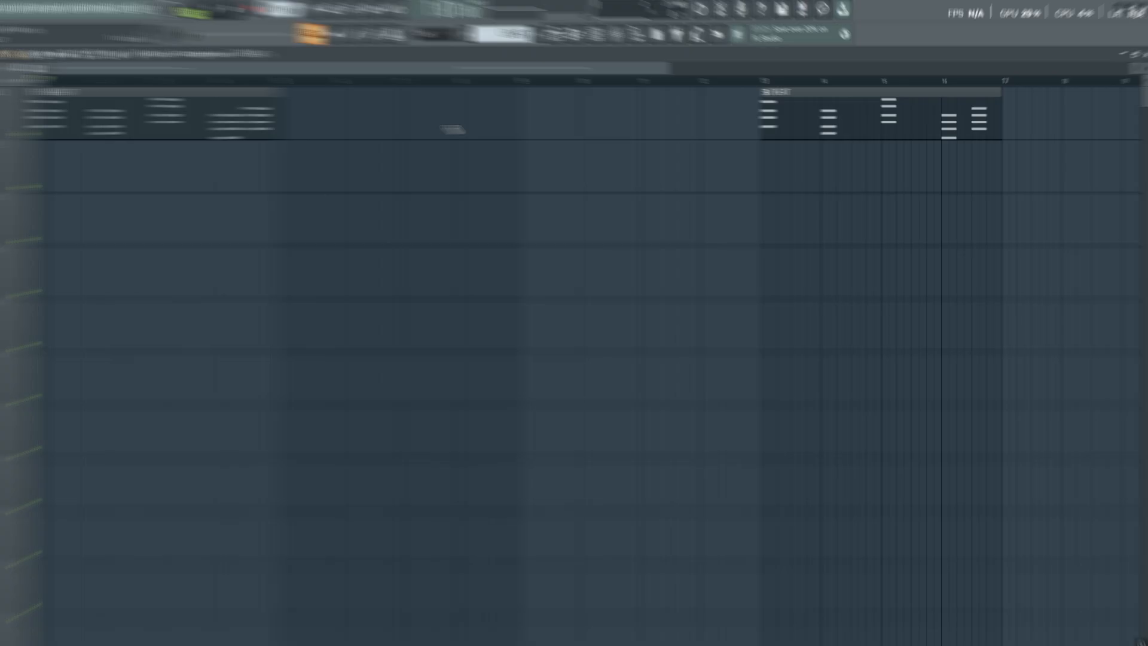
# Make the clip at bar 1 a unique pattern named Piano Chord
pyautogui.click(71, 94)
pyautogui.click(92, 145)
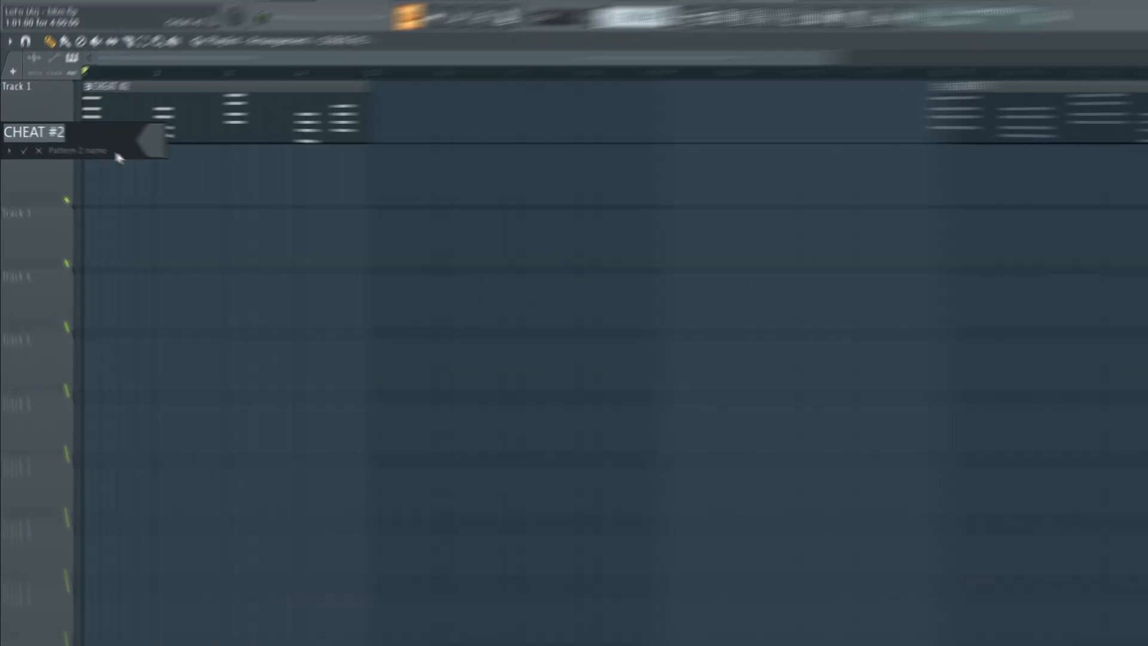
pyautogui.write('Piano Chord')
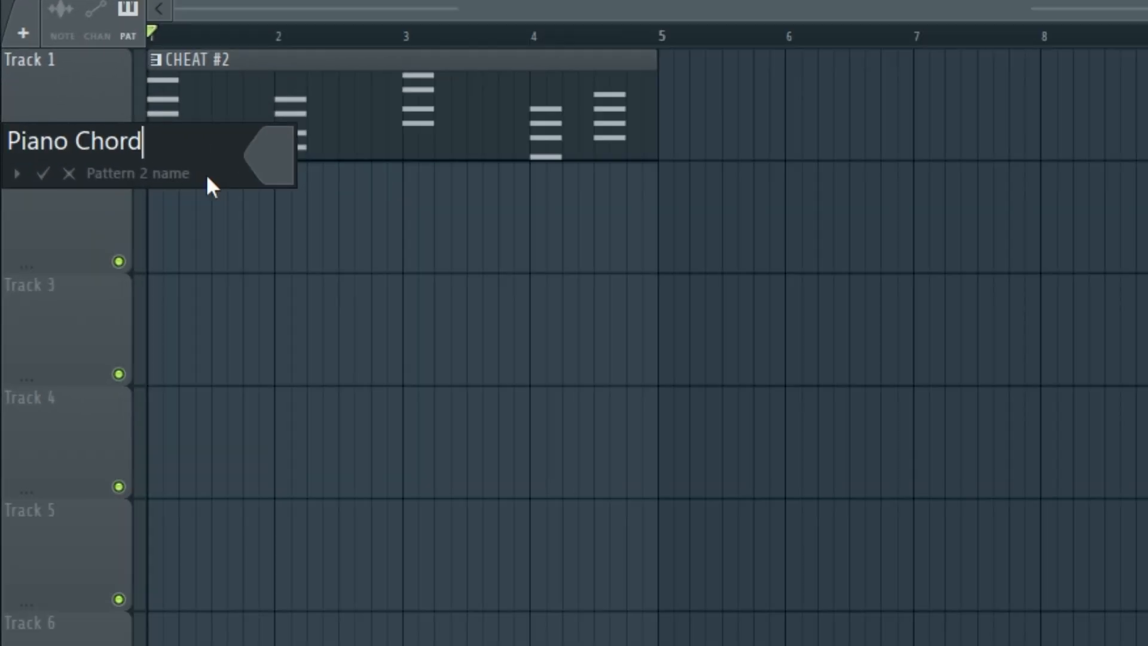
pyautogui.press('Return')
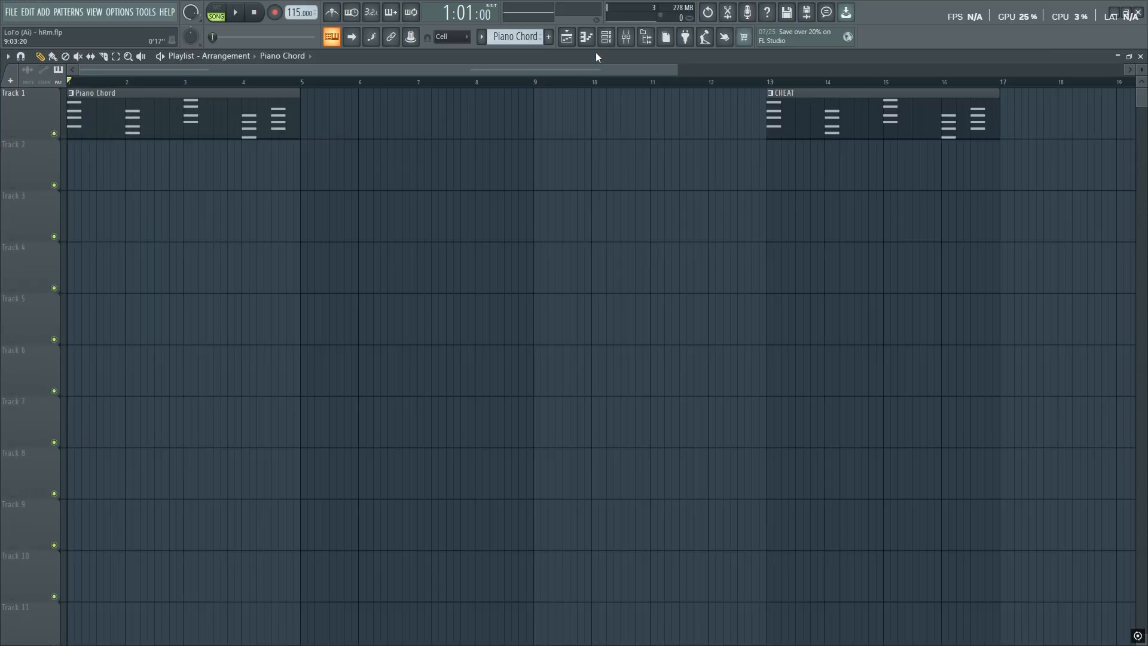
# Replace the Sampler channel with the Keyzone Classic instrument
pyautogui.click(606, 37)
pyautogui.rightClick(560, 144)
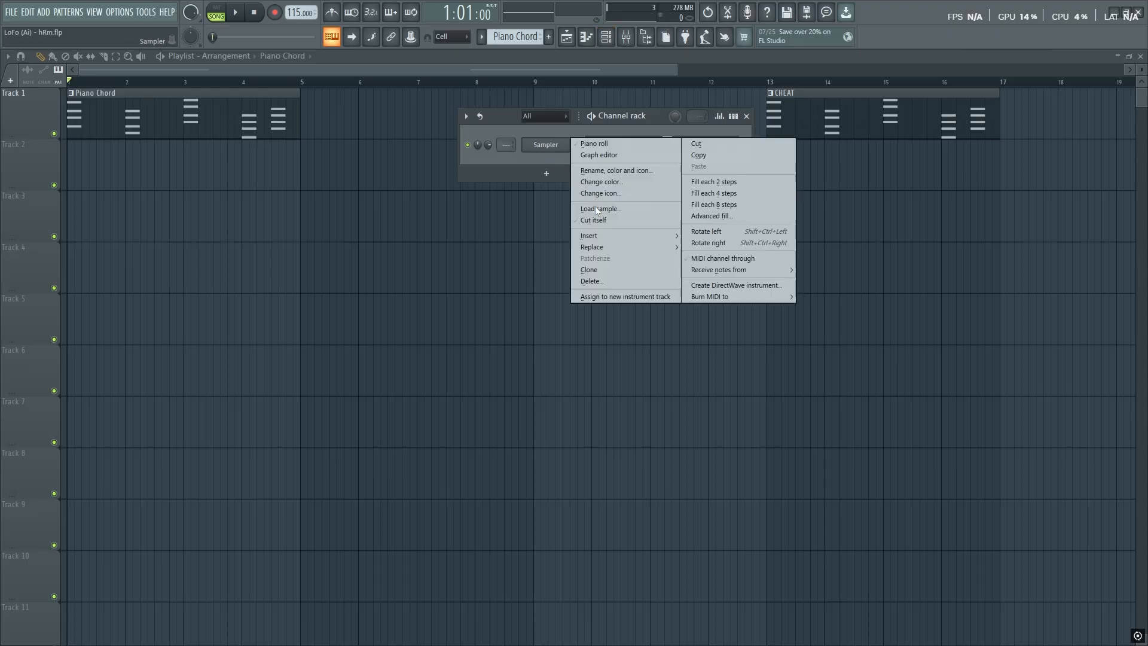
pyautogui.moveTo(613, 249)
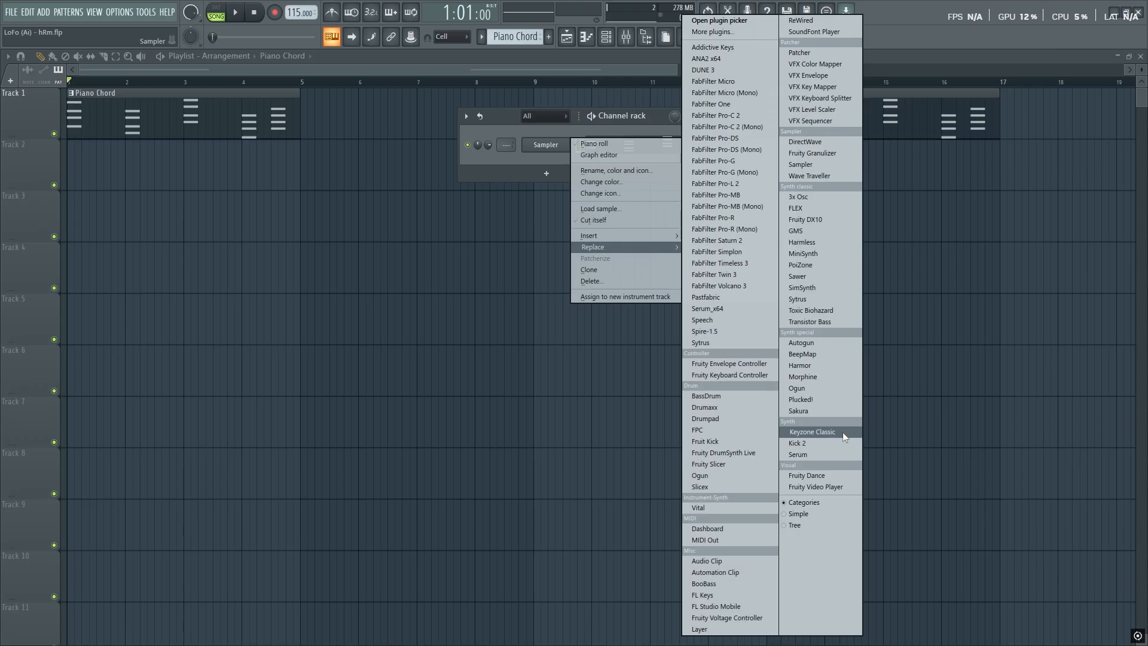
pyautogui.click(891, 472)
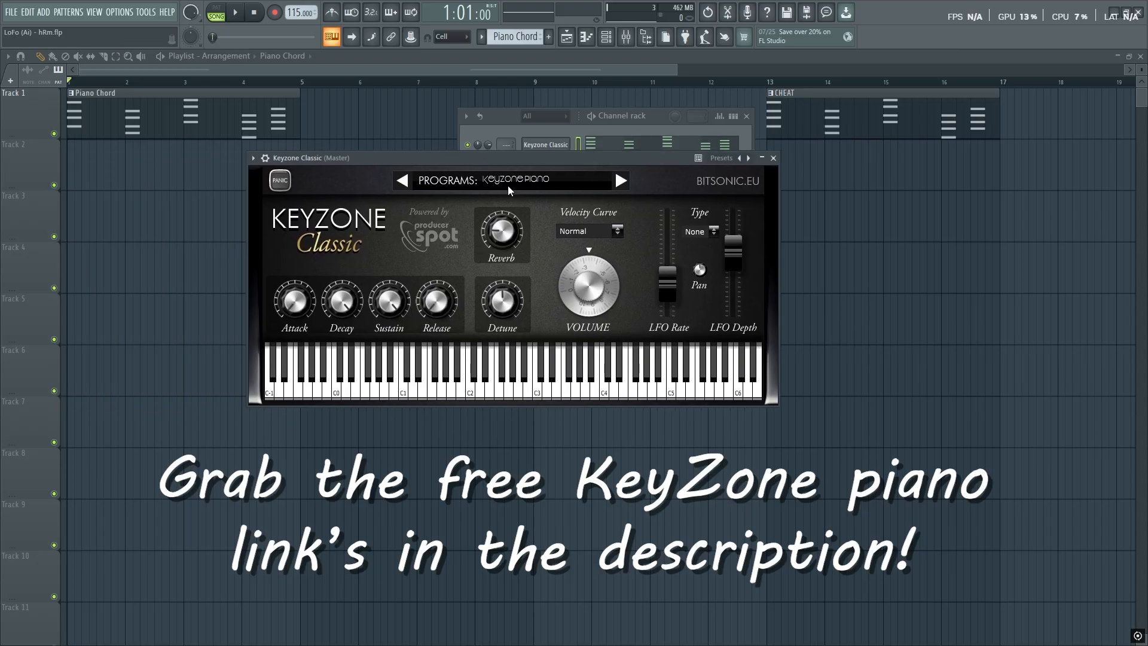
# Load the Yamaha Grand Piano program in Keyzone Classic, audition it on the keyboard, and close the plugin
pyautogui.click(526, 181)
pyautogui.click(557, 217)
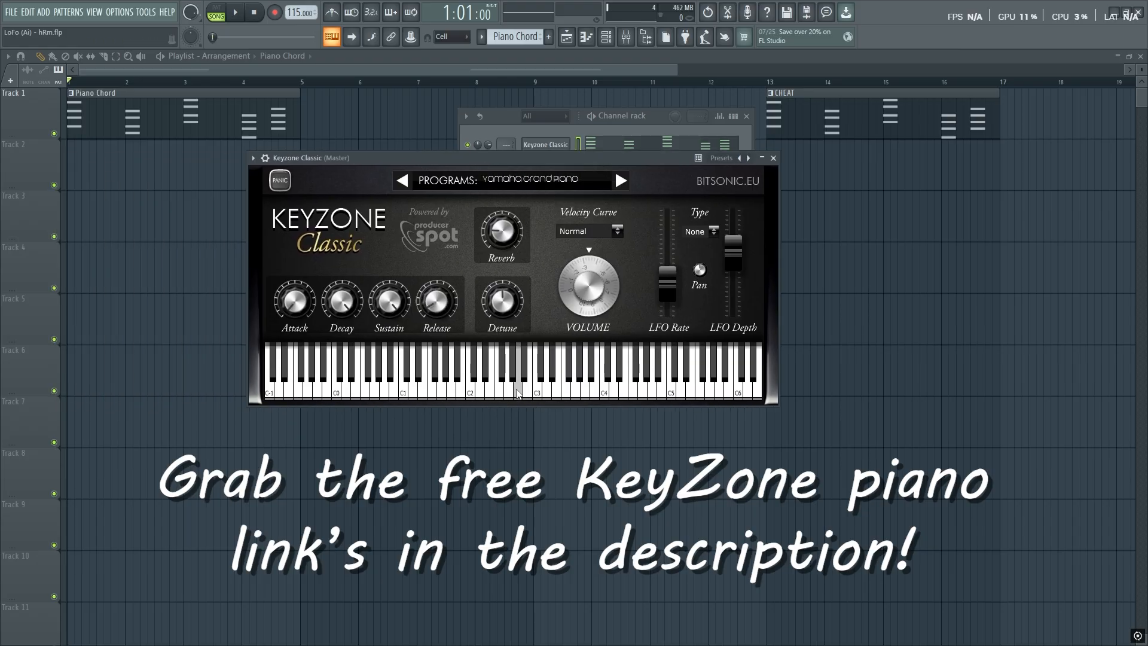
pyautogui.click(489, 393)
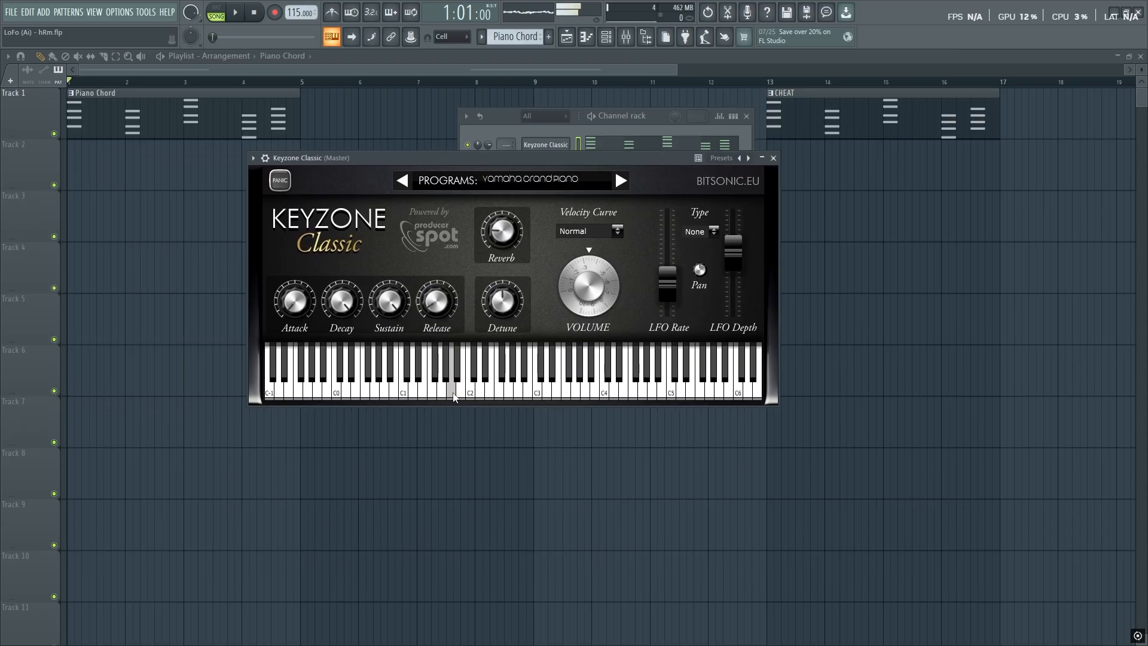
pyautogui.click(773, 158)
# Play back the Piano Chord pattern in the piano roll and lengthen the first three chords to one full bar each
pyautogui.doubleClick(179, 129)
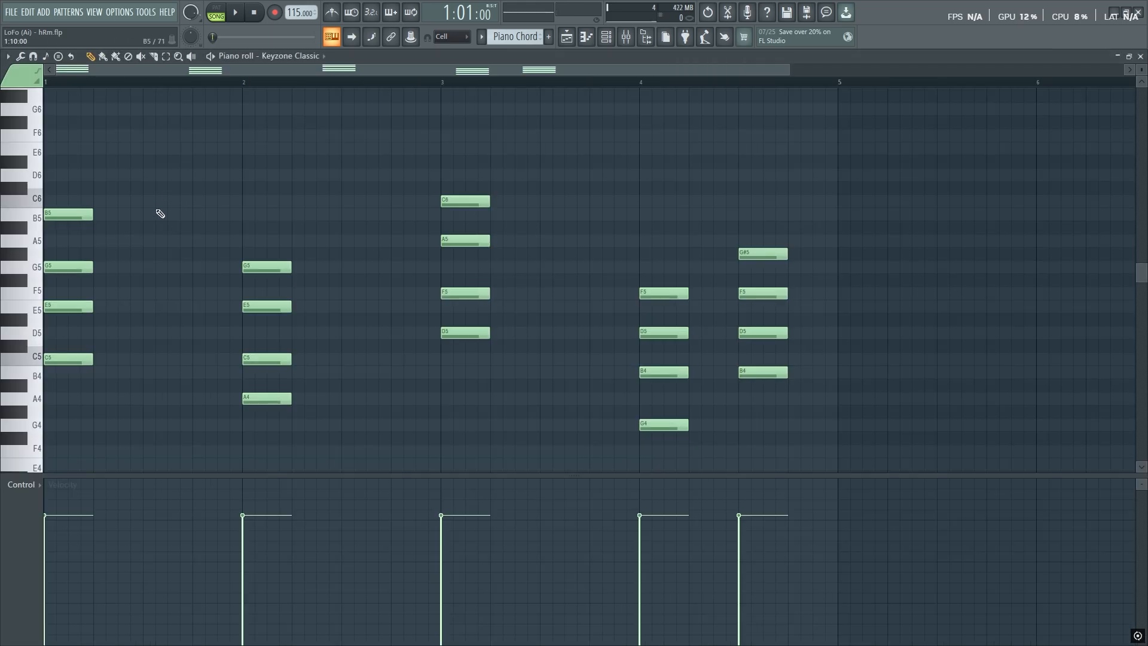
pyautogui.press('space')
pyautogui.press('space')
pyautogui.moveTo(579, 141); pyautogui.dragTo(44, 393)
pyautogui.moveTo(93, 214); pyautogui.dragTo(241, 230)
# Select the last two chords in bar 4 and lengthen them to half a bar each
pyautogui.moveTo(856, 179); pyautogui.dragTo(676, 452)
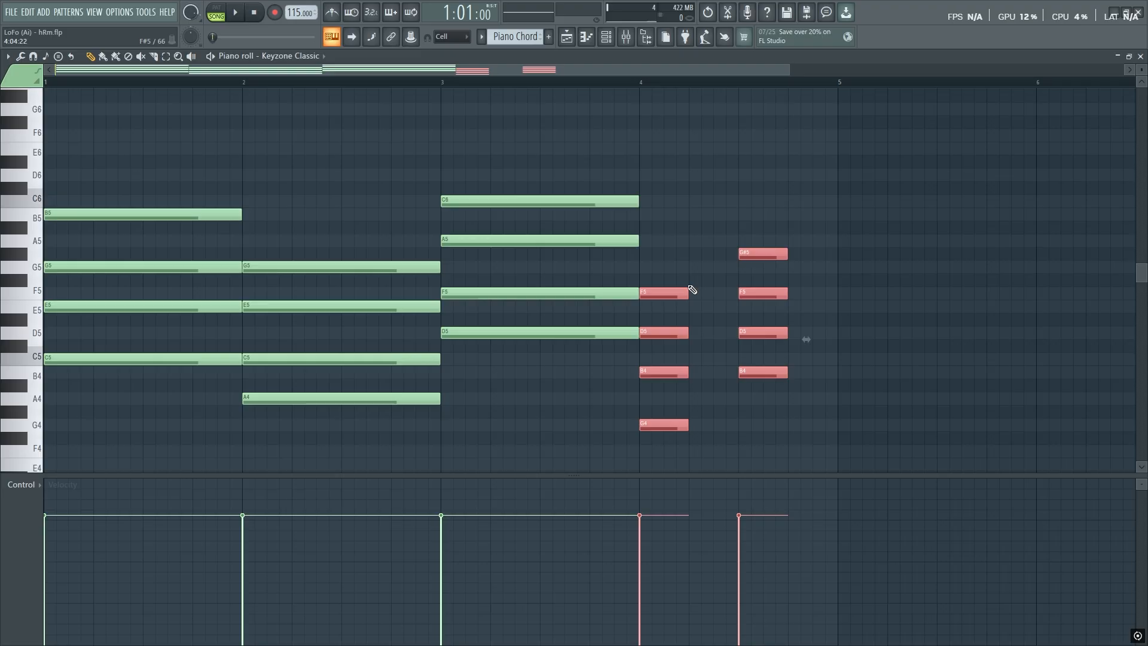
pyautogui.moveTo(689, 293); pyautogui.dragTo(736, 305)
pyautogui.click(713, 208)
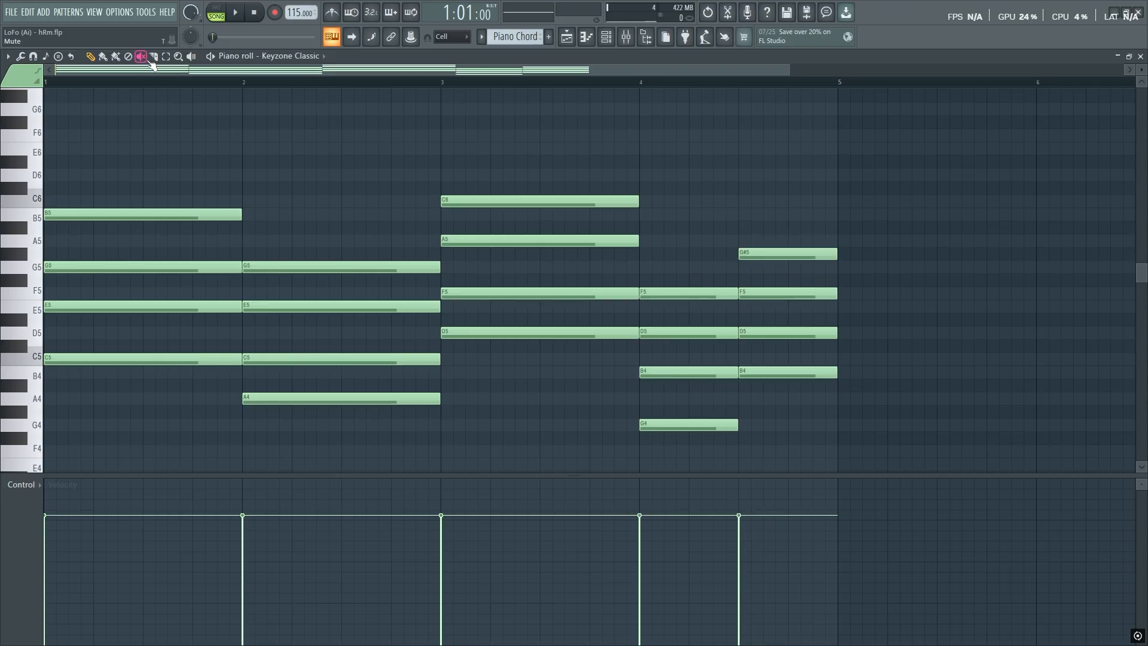
# Audition the chords of the progression one after another with the playback tool
pyautogui.click(152, 260)
pyautogui.click(335, 314)
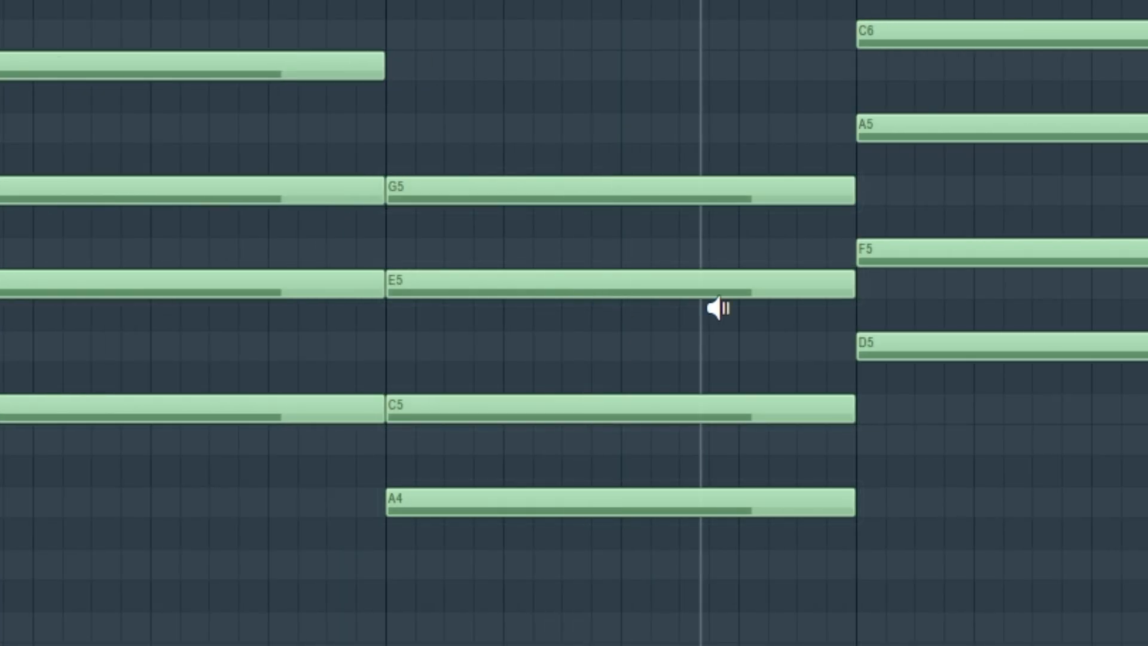
pyautogui.click(532, 290)
pyautogui.click(945, 481)
pyautogui.click(1143, 424)
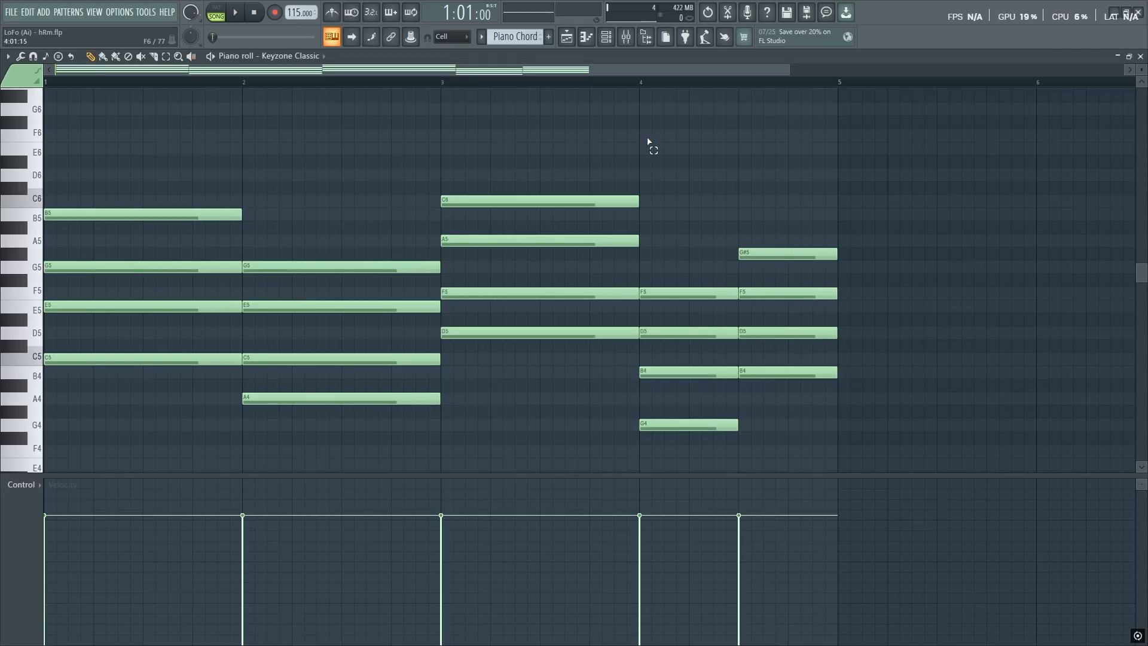
# Transpose the first chord's B5 and the third chord's C6 down one octave to B4 and C5
pyautogui.moveTo(647, 141); pyautogui.dragTo(132, 230)
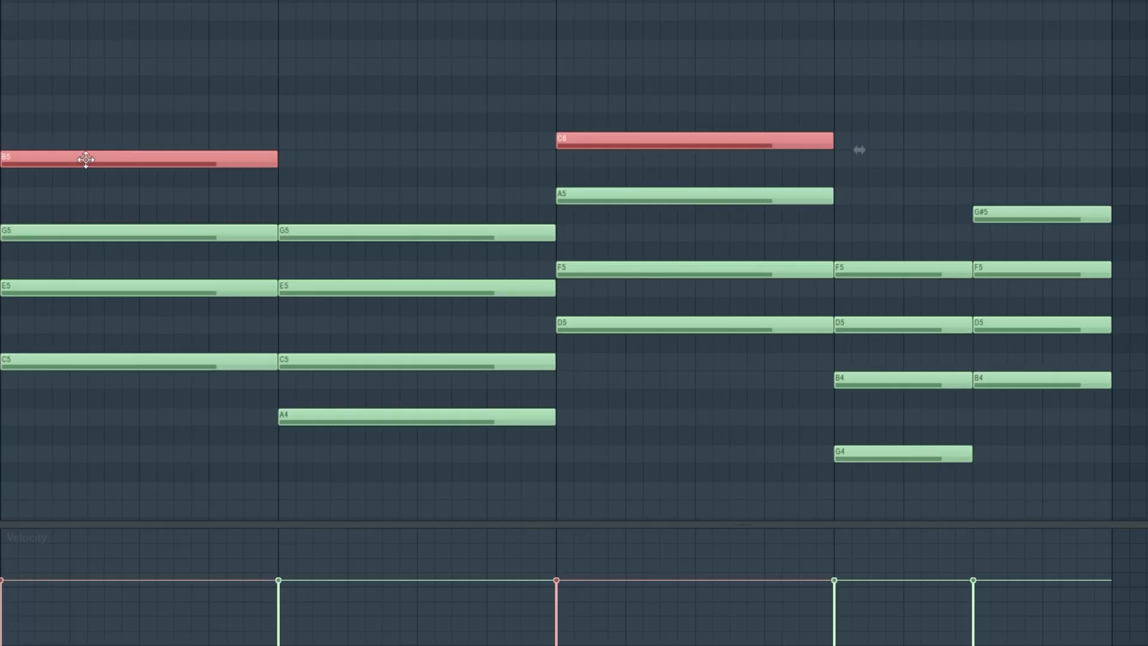
pyautogui.moveTo(85, 160); pyautogui.dragTo(70, 390)
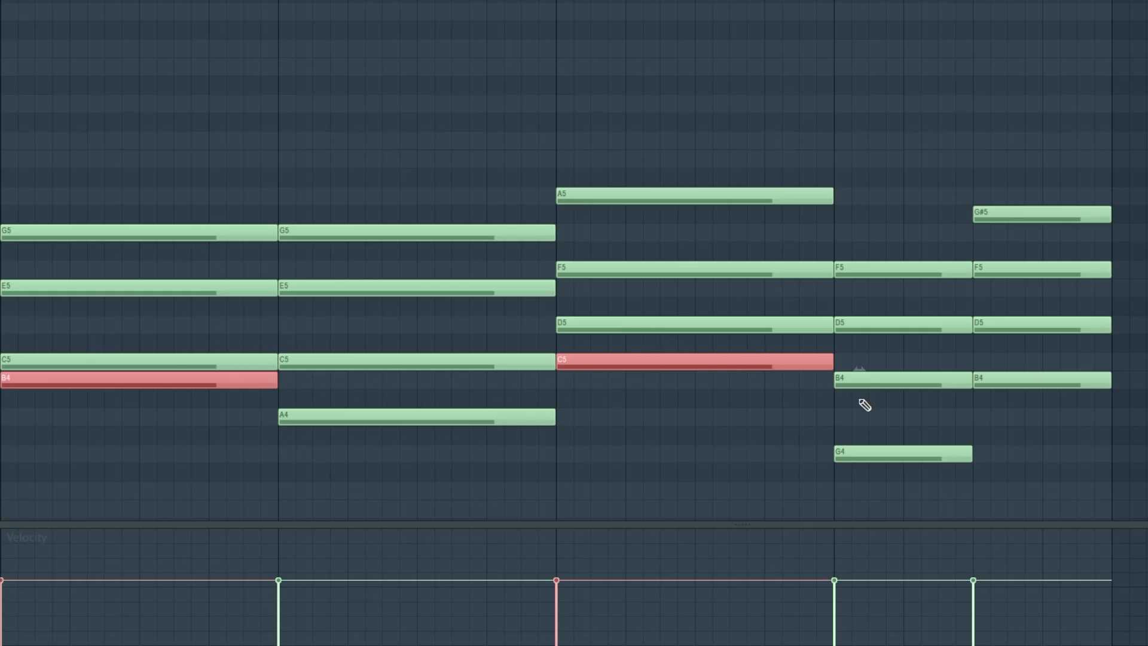
pyautogui.keyDown('ctrl'); pyautogui.click(1008, 293); pyautogui.keyUp('ctrl')
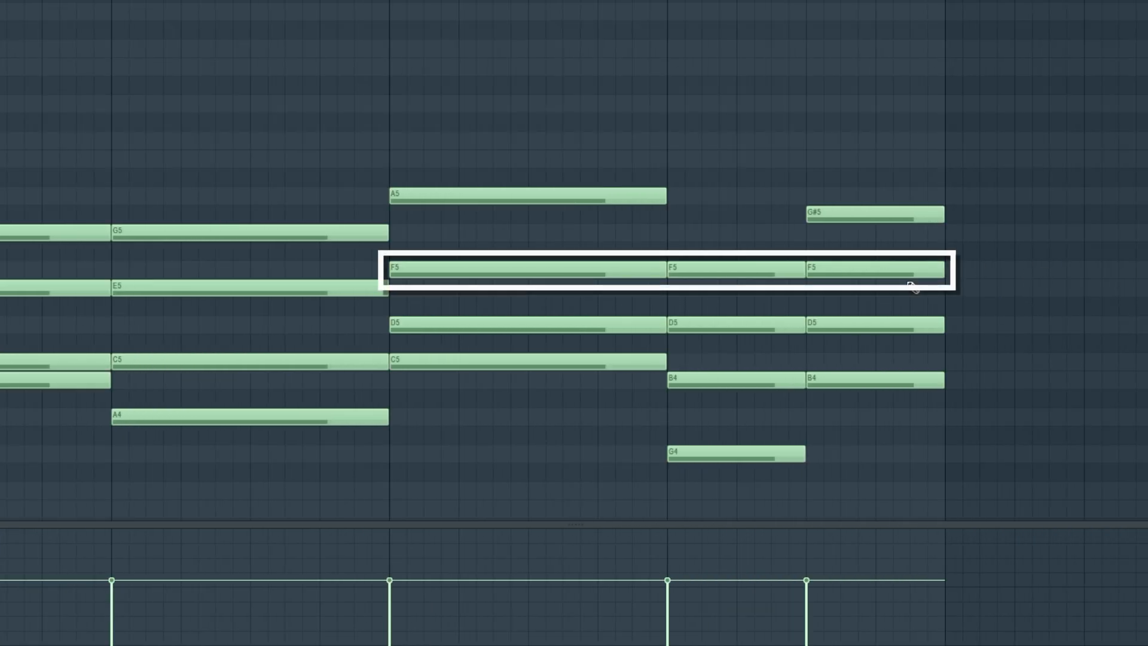
# Copy the F5 notes of the last three chords one octave up to F6 and play back the pattern
pyautogui.moveTo(1012, 244); pyautogui.dragTo(603, 295)
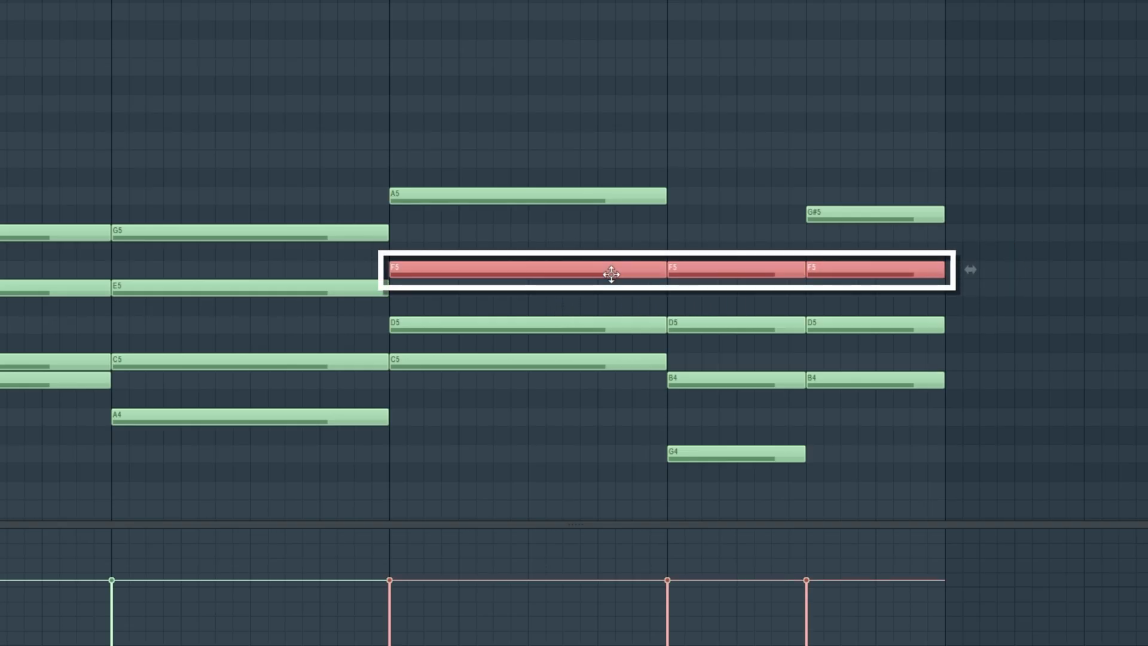
pyautogui.moveTo(616, 275); pyautogui.dragTo(633, 274)
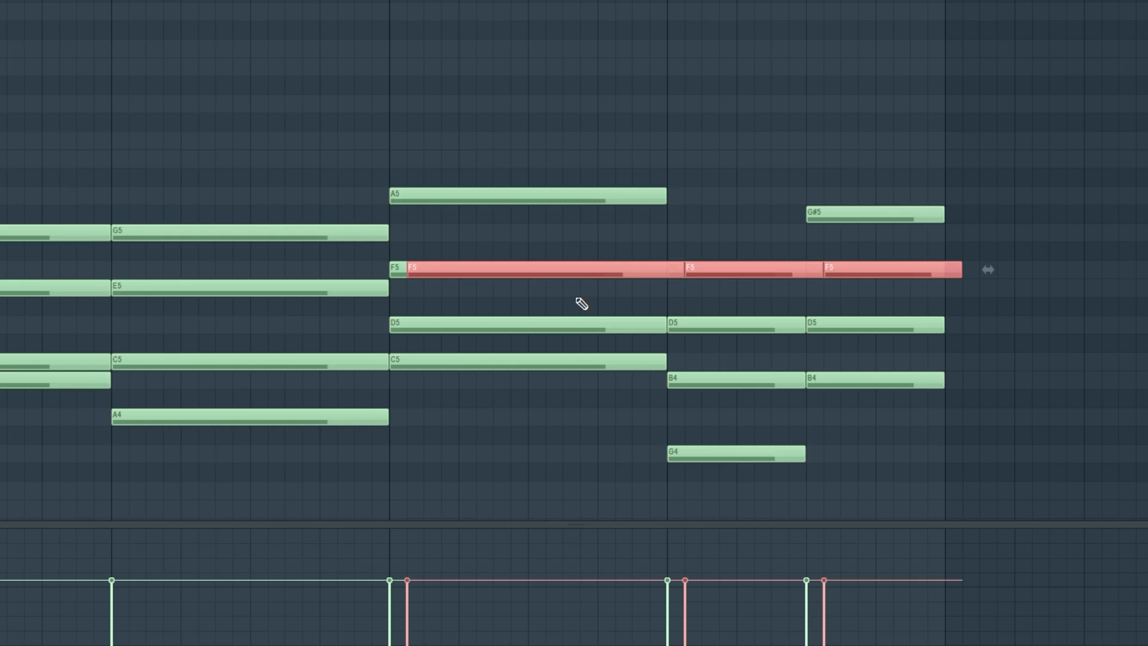
pyautogui.moveTo(478, 270); pyautogui.dragTo(456, 77)
pyautogui.press('space')
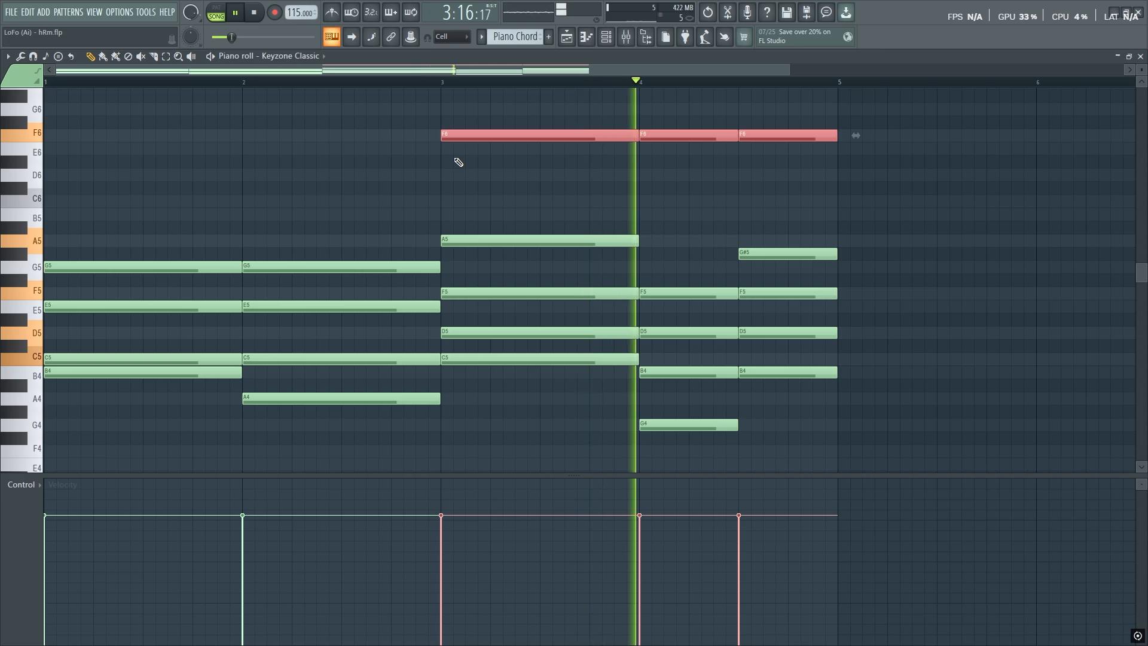
pyautogui.press('space')
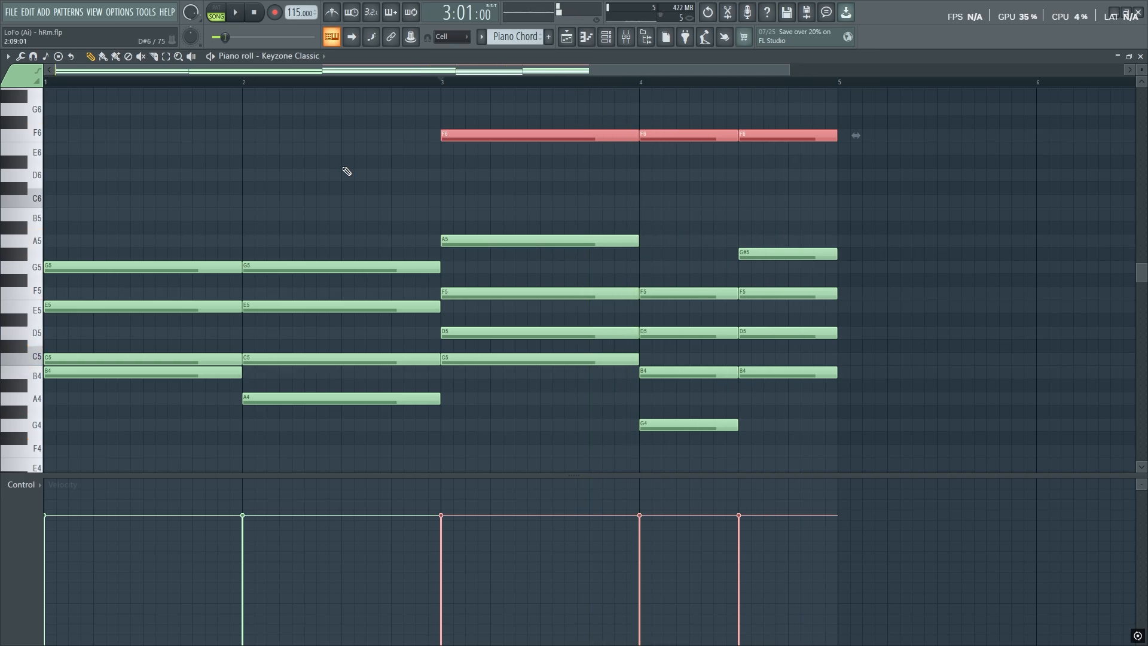
# Apply the Humanize script with its current settings to all notes of the Piano Chord pattern
pyautogui.keyDown('ctrl'); pyautogui.click(347, 171); pyautogui.keyUp('ctrl')
pyautogui.hotkey('ctrl', 'a')
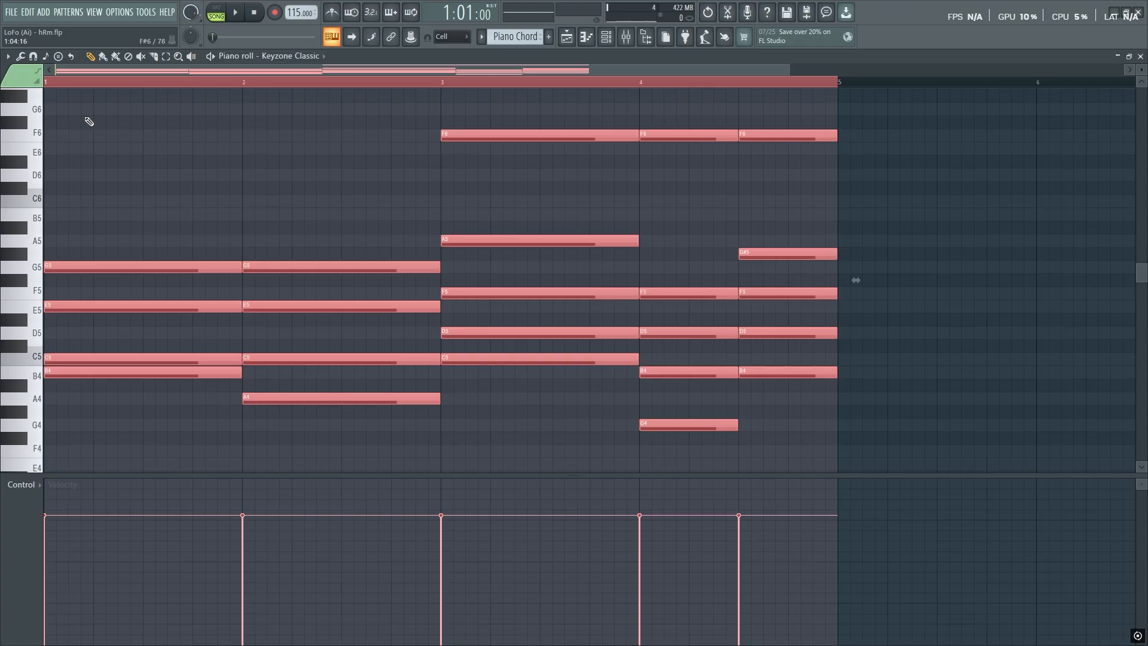
pyautogui.click(8, 56)
pyautogui.moveTo(34, 89)
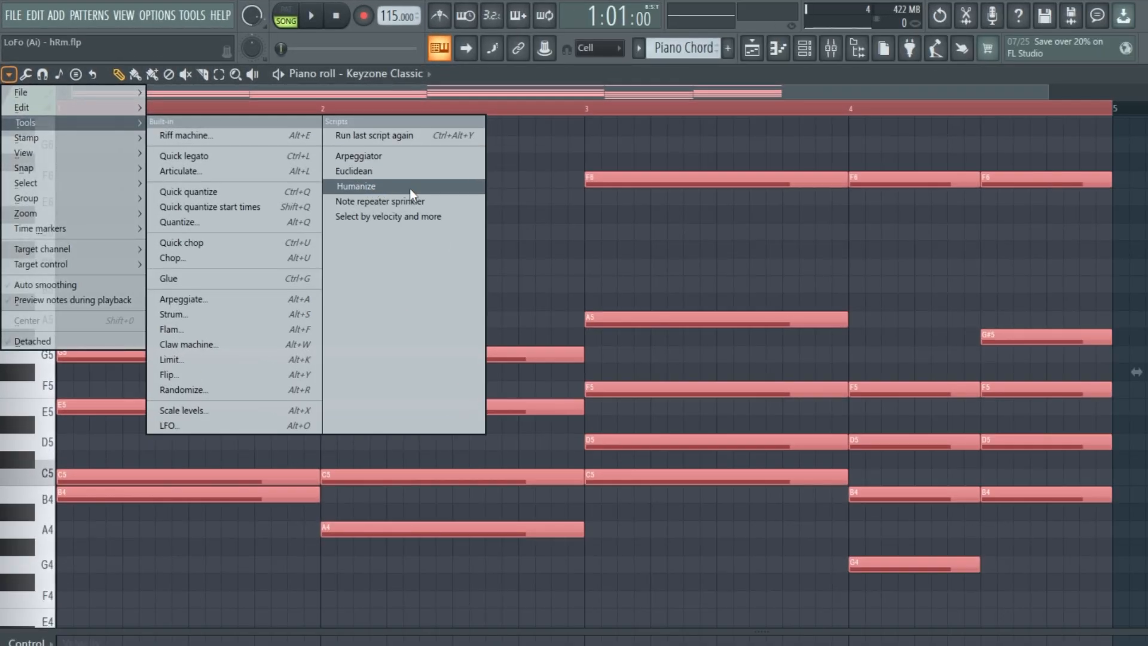
pyautogui.click(368, 185)
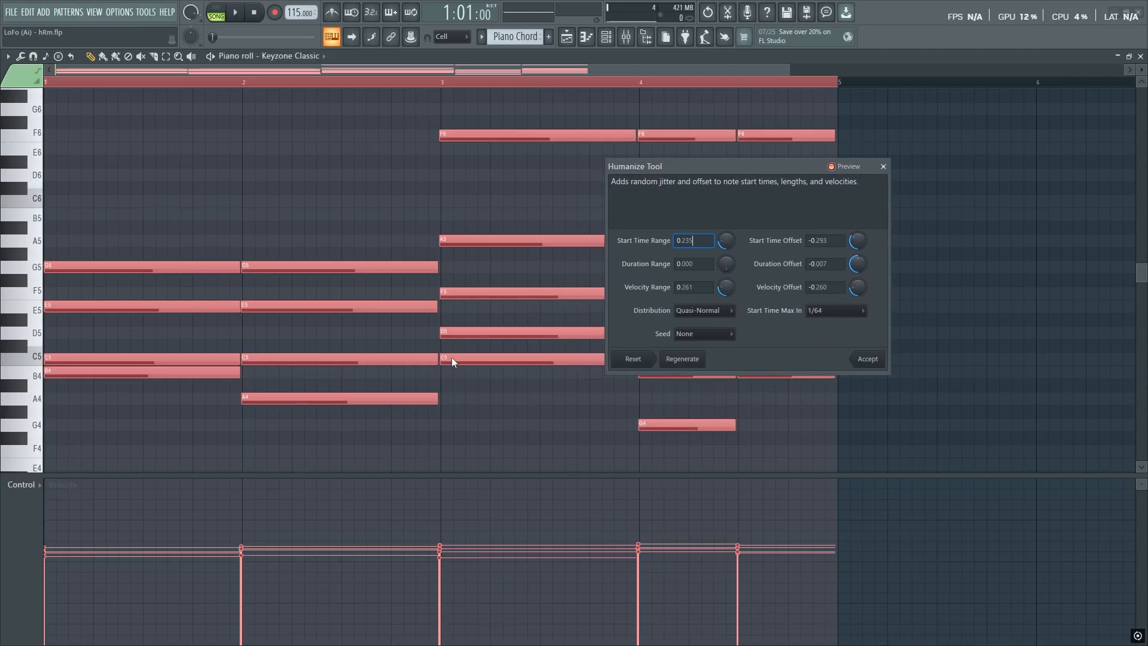
pyautogui.click(868, 358)
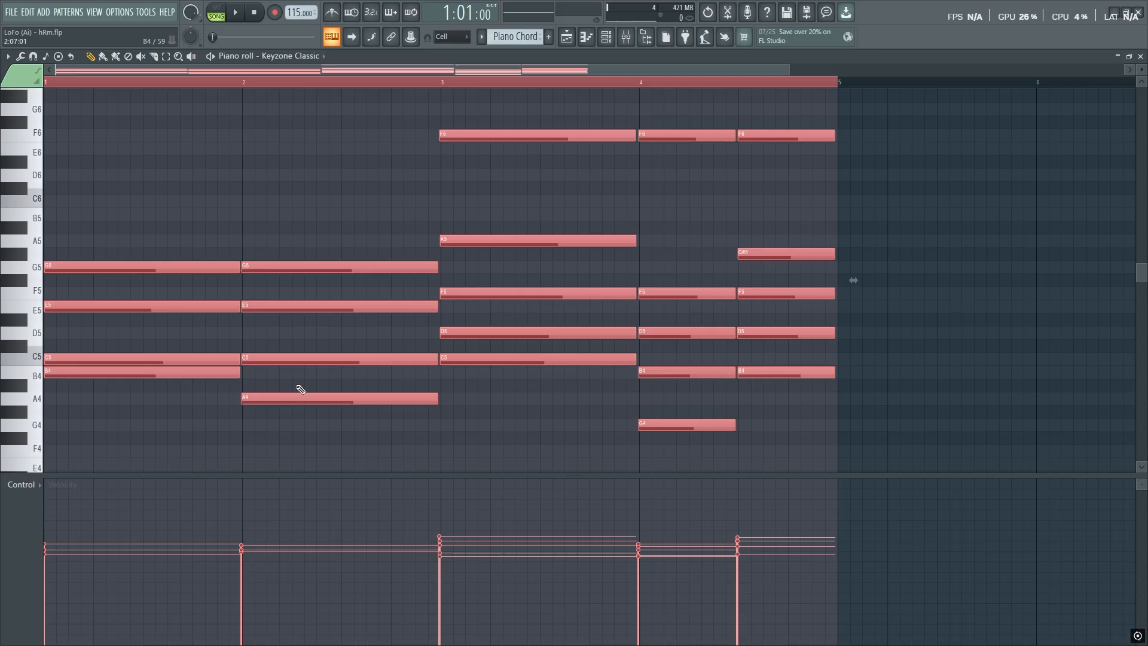
pyautogui.click(167, 433)
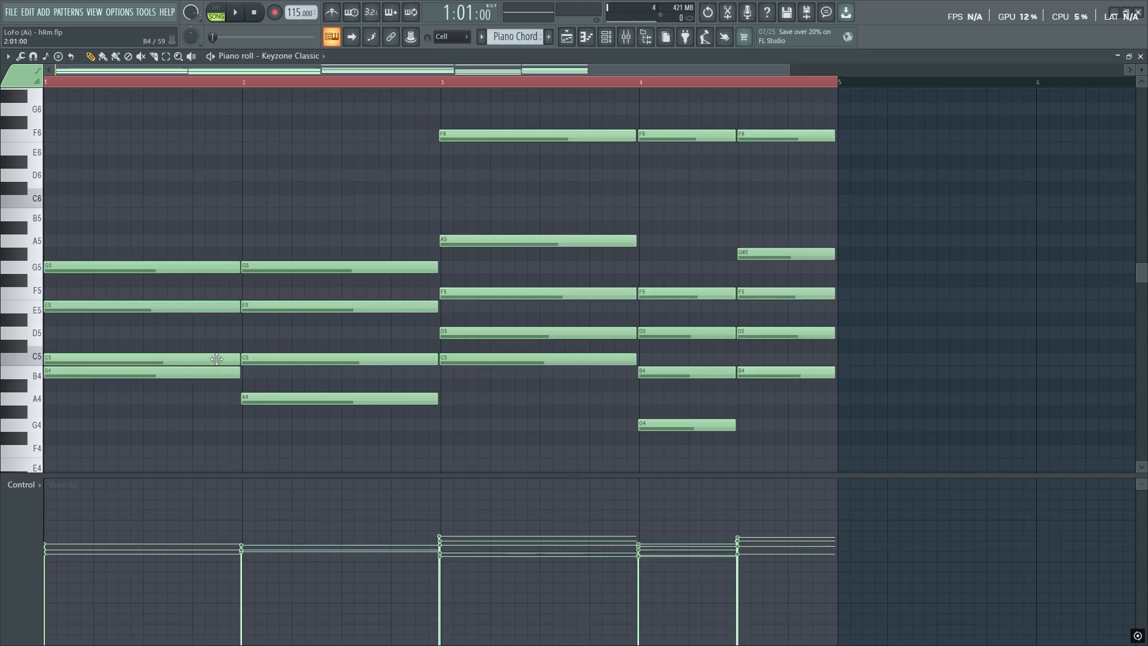
# Set the main snap to (none) and shift the bar 2 chord's G5, E5 and C5 to slightly staggered starts
pyautogui.scroll(4, 259, 294)
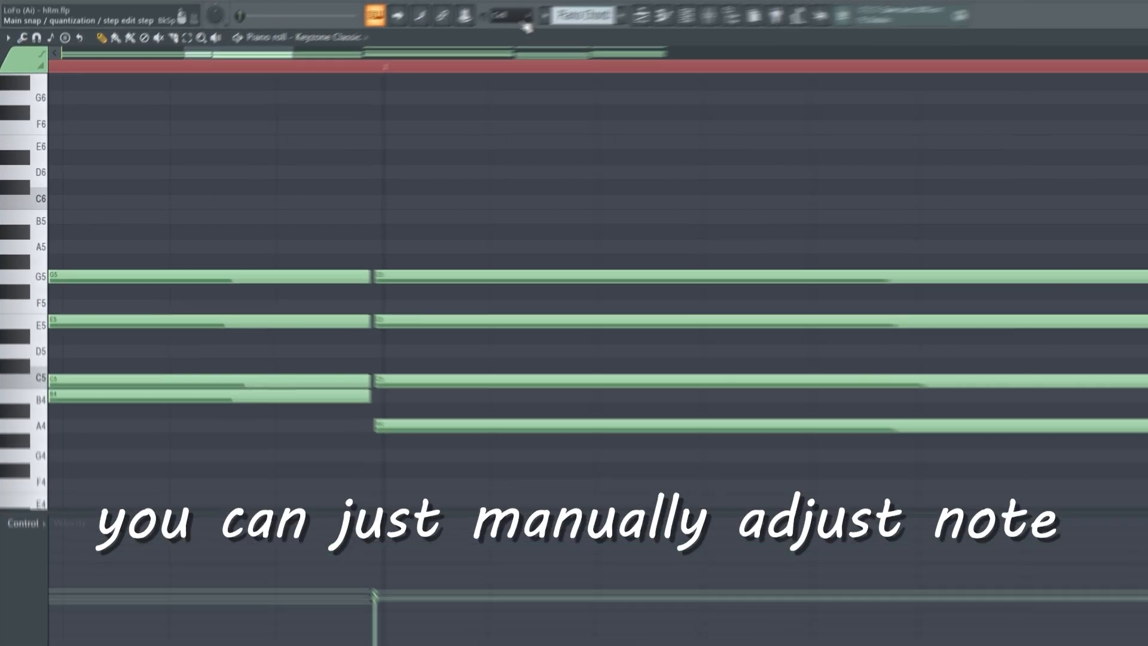
pyautogui.click(453, 37)
pyautogui.click(529, 56)
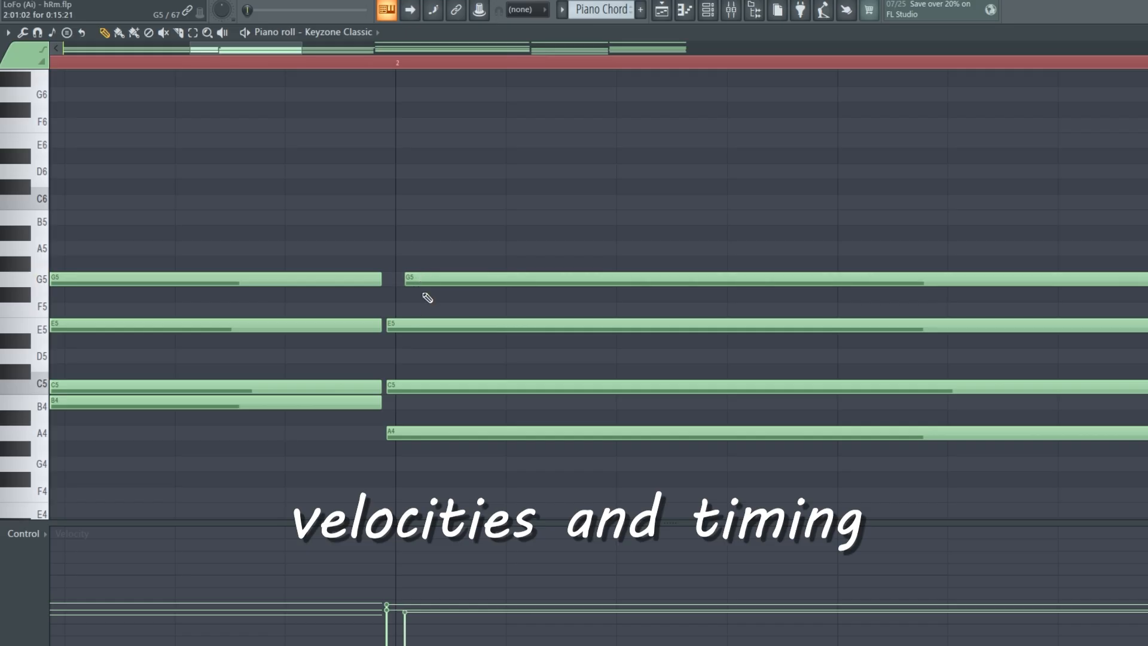
pyautogui.moveTo(406, 326); pyautogui.dragTo(415, 325)
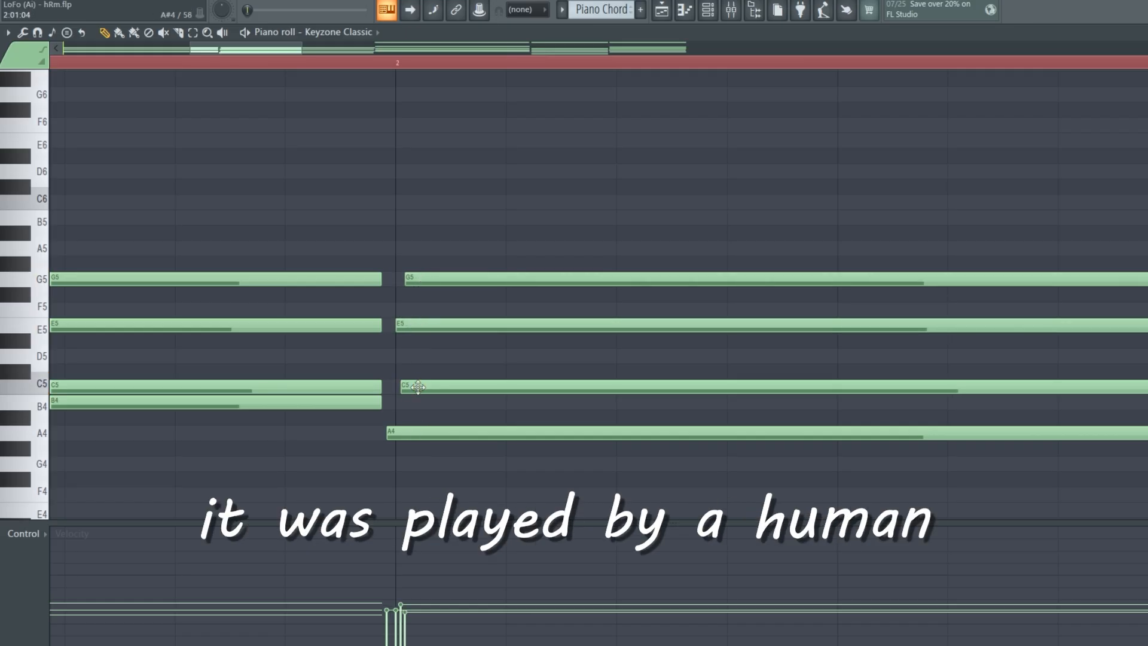
# Stagger the note starts of the chords from bar 3 onward and trim the D5 that overlaps the last chord
pyautogui.scroll(-5, 409, 431)
pyautogui.scroll(6, 986, 285)
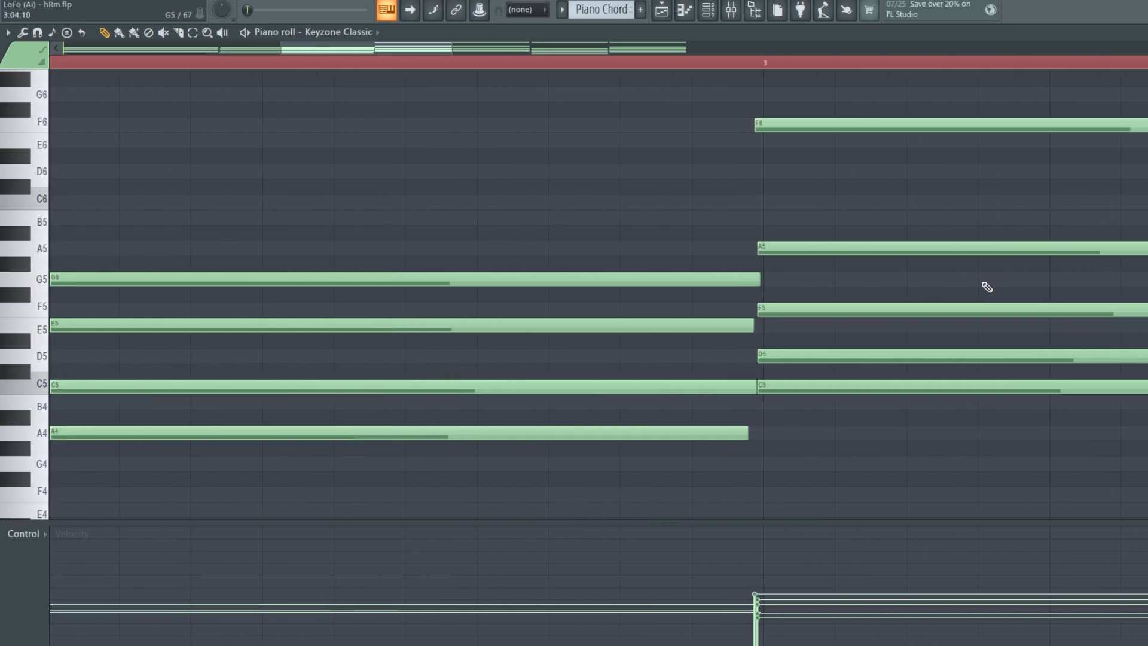
pyautogui.moveTo(632, 253); pyautogui.dragTo(643, 252)
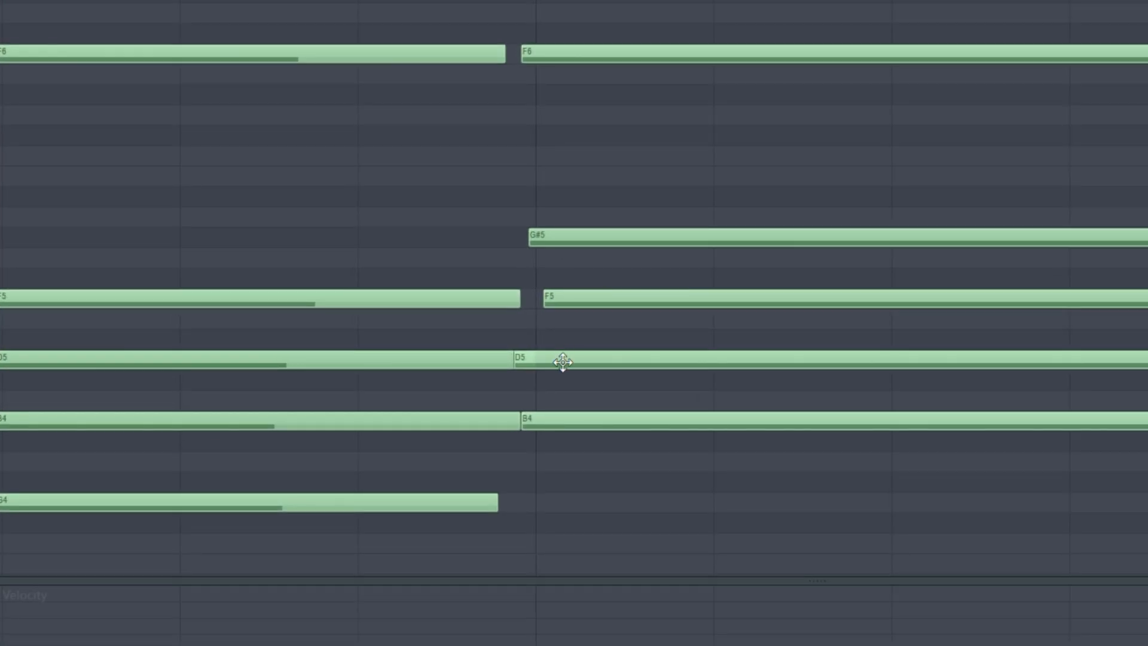
pyautogui.moveTo(524, 418); pyautogui.dragTo(565, 415)
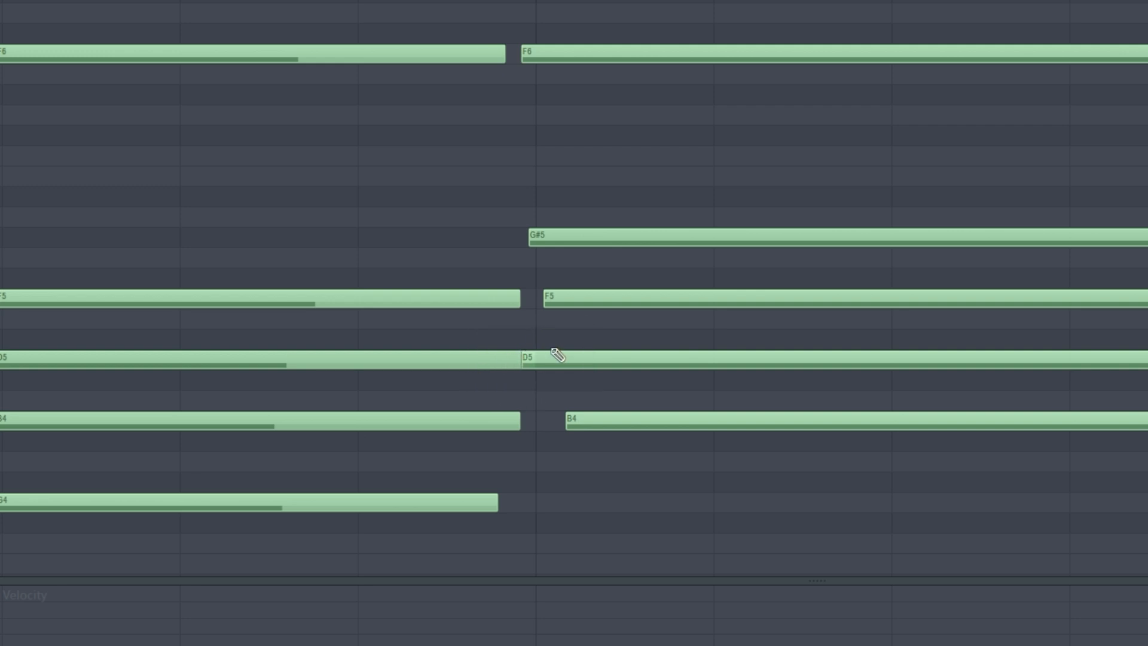
pyautogui.moveTo(585, 328); pyautogui.dragTo(464, 385)
pyautogui.keyDown('ctrl'); pyautogui.click(526, 391); pyautogui.keyUp('ctrl')
pyautogui.moveTo(476, 330); pyautogui.dragTo(469, 375)
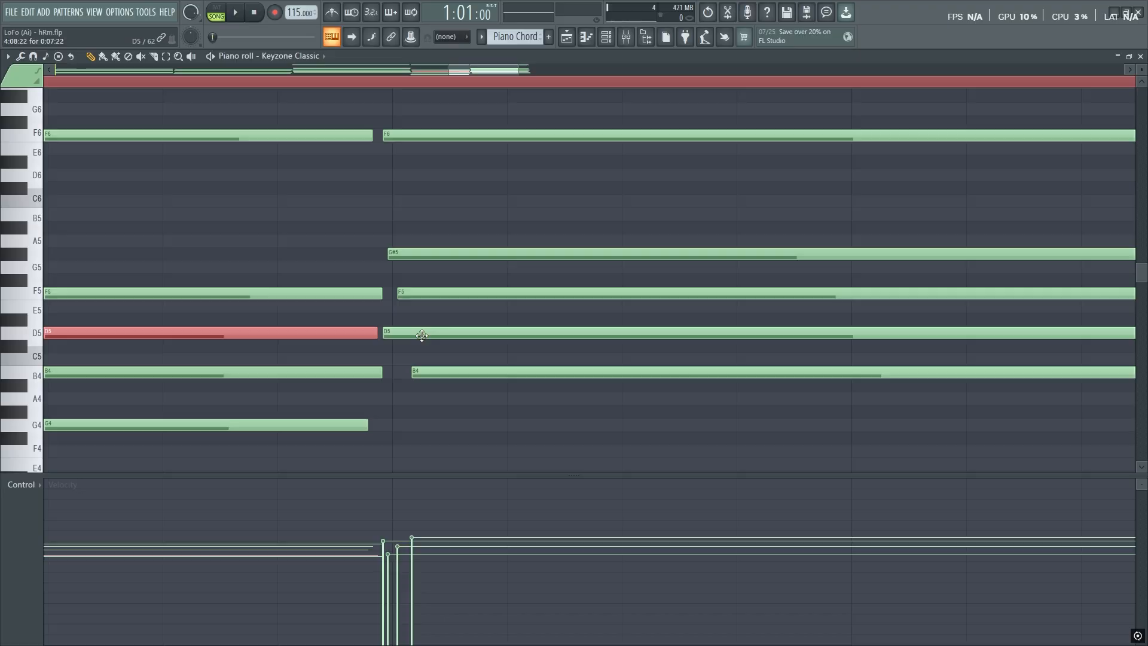
# Play back the whole pattern and move the last chord's G#5 down one octave to G#4
pyautogui.scroll(-8, 453, 334)
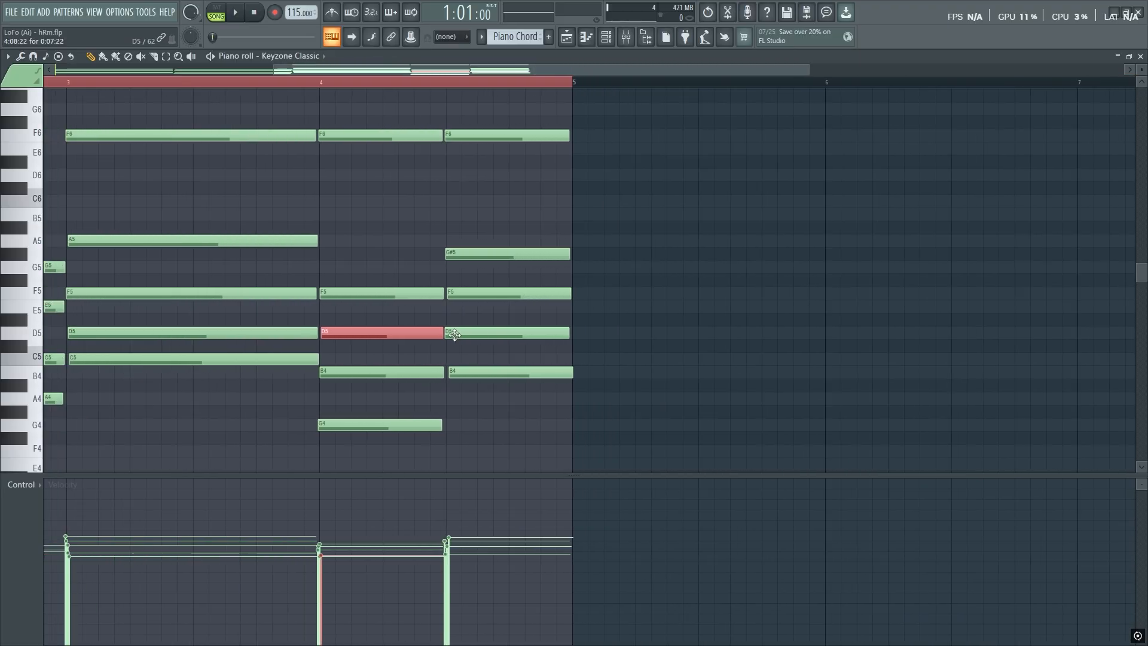
pyautogui.press('space')
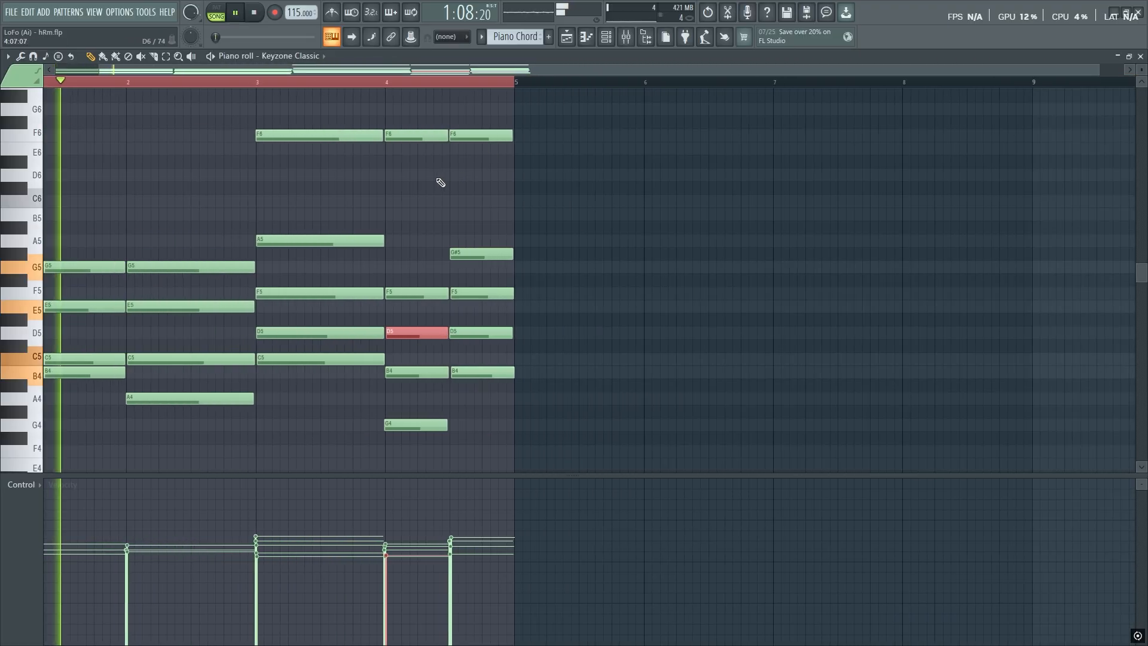
pyautogui.moveTo(355, 71); pyautogui.dragTo(232, 86)
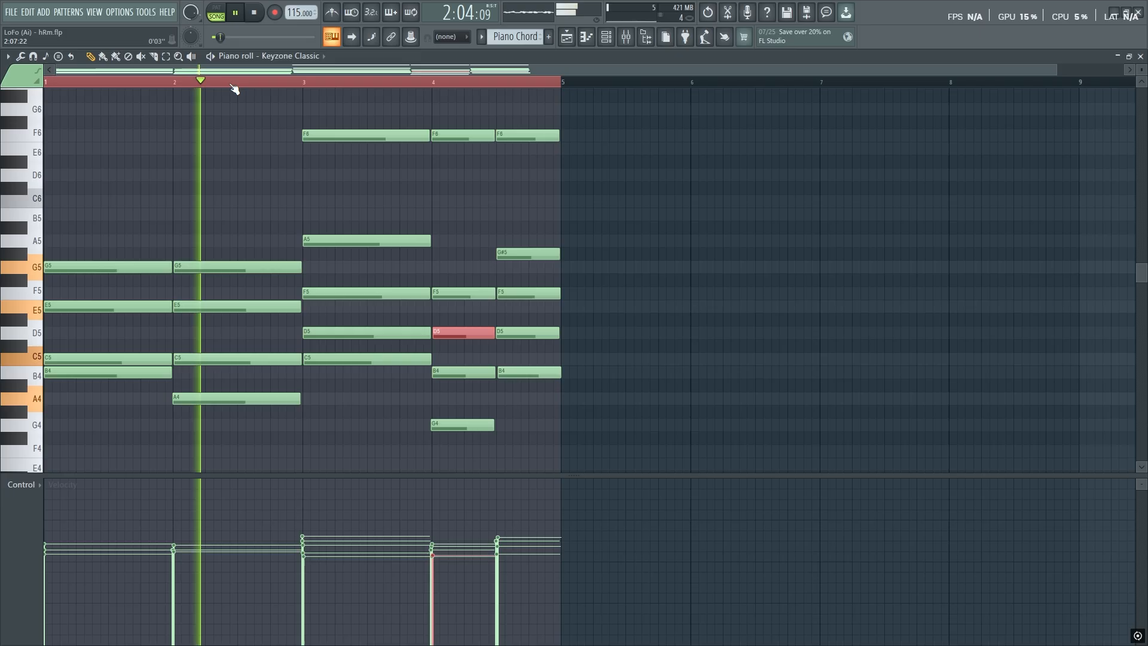
pyautogui.keyDown('ctrl'); pyautogui.click(254, 203); pyautogui.keyUp('ctrl')
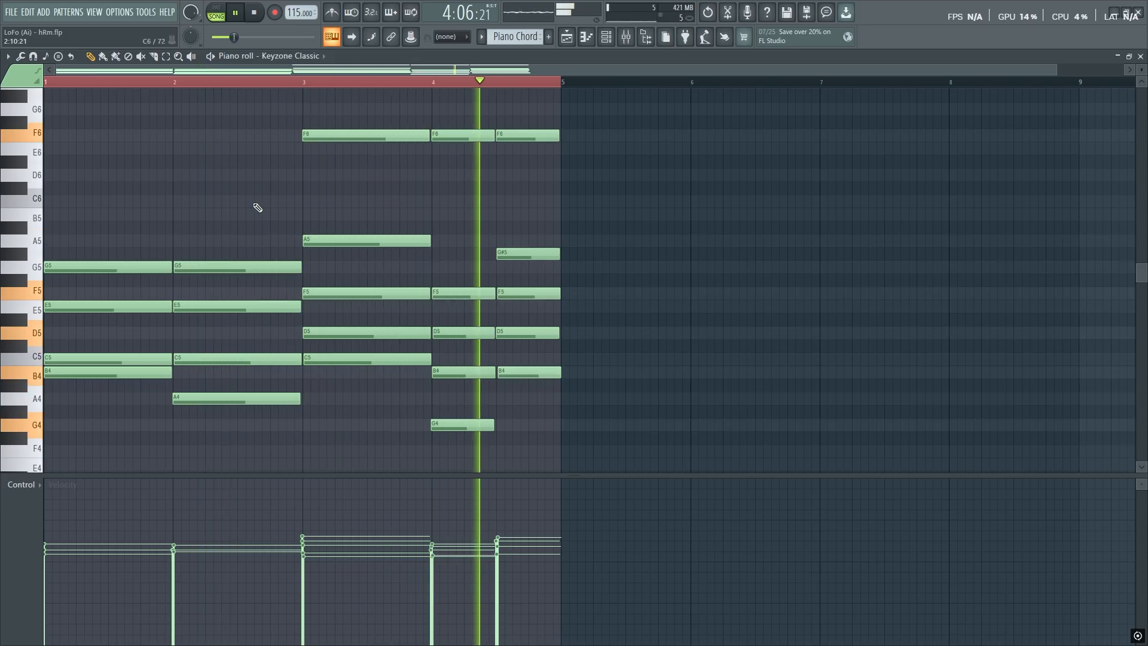
pyautogui.moveTo(516, 254); pyautogui.dragTo(521, 330)
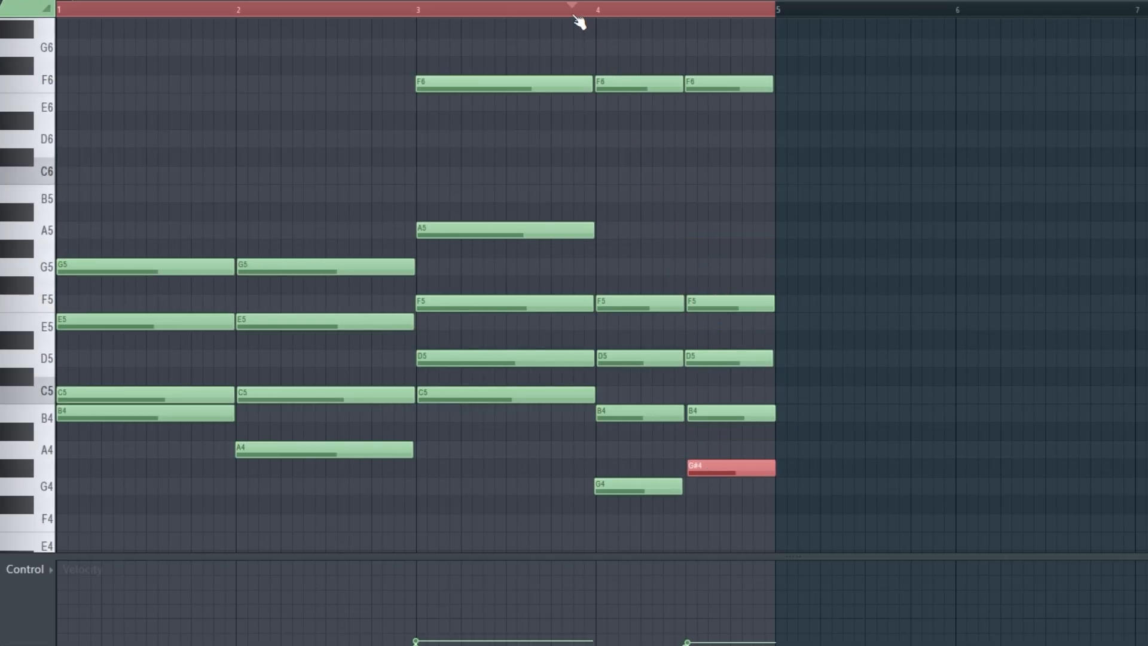
pyautogui.press('space')
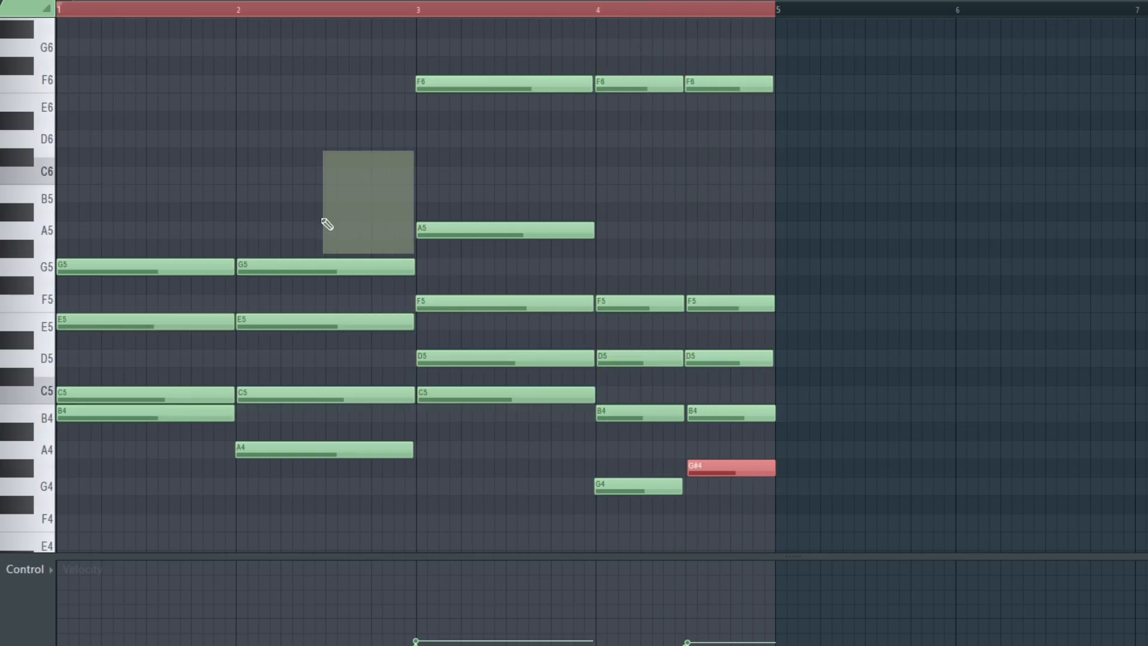
# Add half-bar A5 and C6 notes in the second half of bar 2 and split the bar's A4 into two halves
pyautogui.moveTo(295, 351); pyautogui.dragTo(308, 451)
pyautogui.moveTo(265, 397)
pyautogui.mouseDown()
pyautogui.moveTo(364, 234)
pyautogui.moveTo(371, 176)
pyautogui.mouseUp()
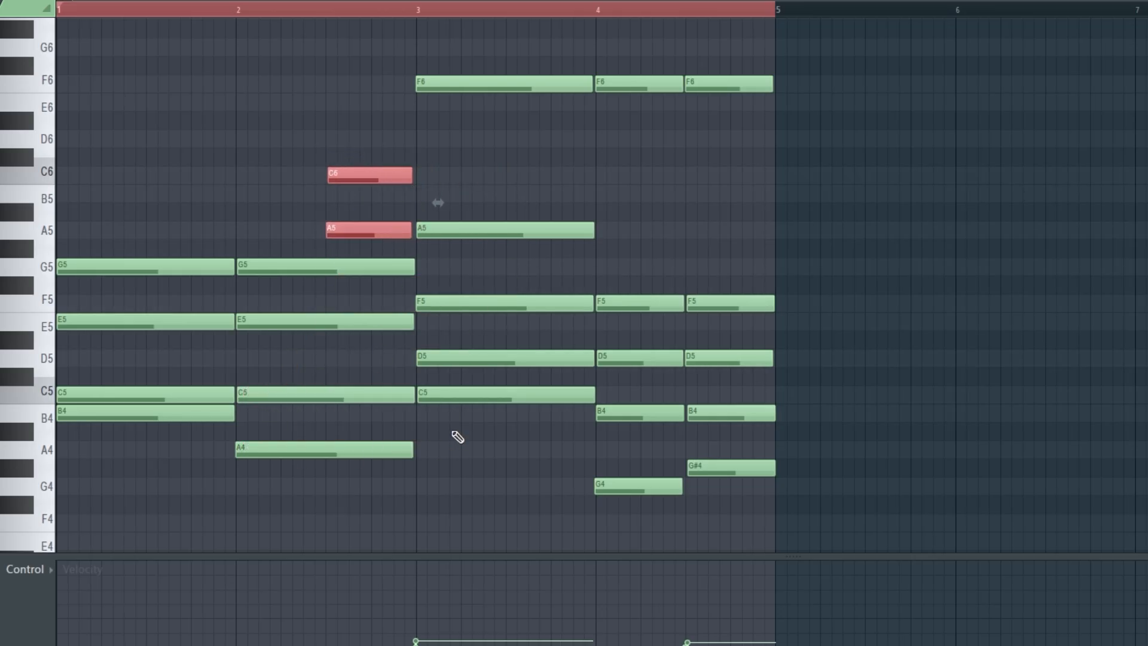
pyautogui.moveTo(452, 432); pyautogui.dragTo(375, 467)
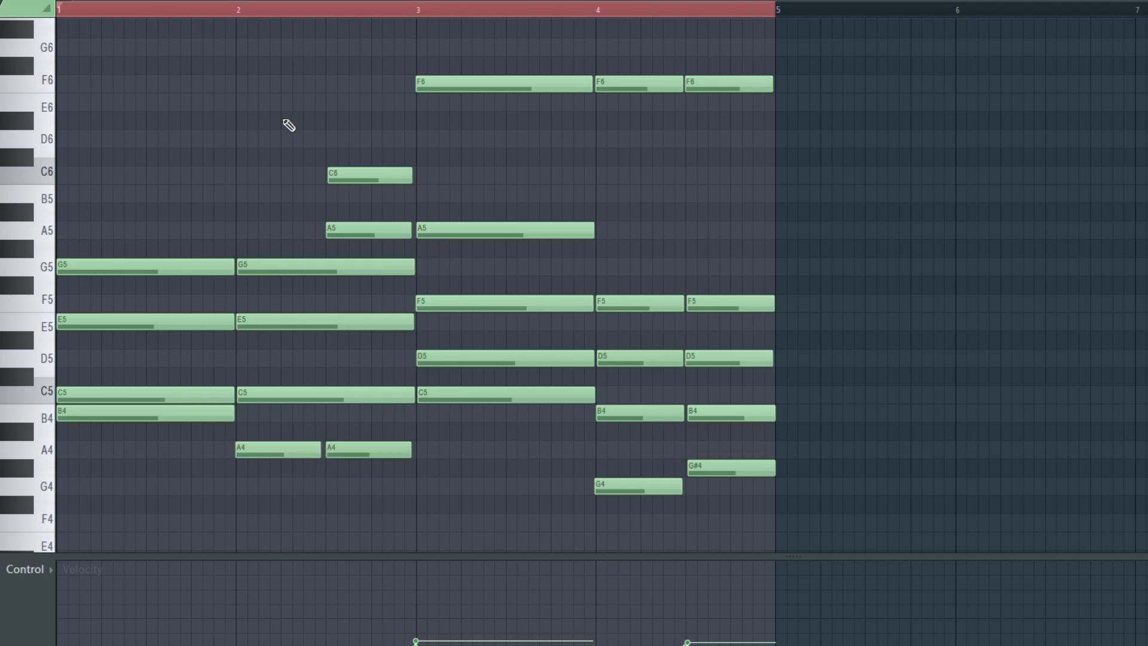
# Play back the pattern and slightly adjust the velocities of the added A5 and C6 notes in bar 2
pyautogui.press('space')
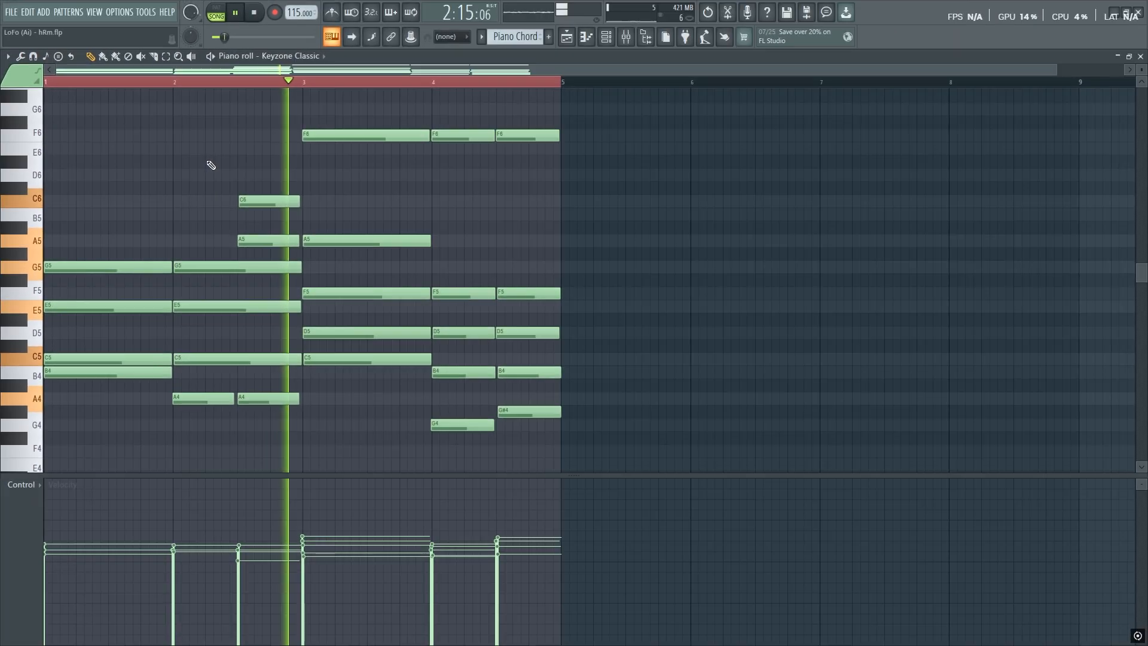
pyautogui.moveTo(210, 165); pyautogui.dragTo(263, 242)
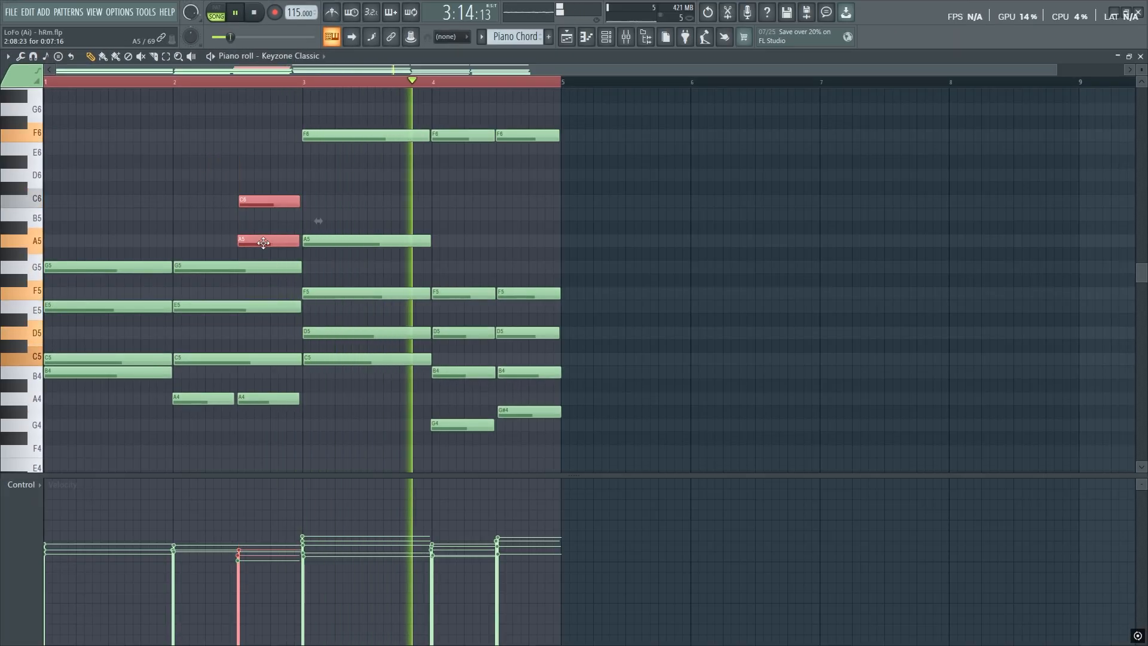
pyautogui.keyDown('ctrl'); pyautogui.click(243, 163); pyautogui.keyUp('ctrl')
pyautogui.moveTo(243, 164); pyautogui.dragTo(261, 204)
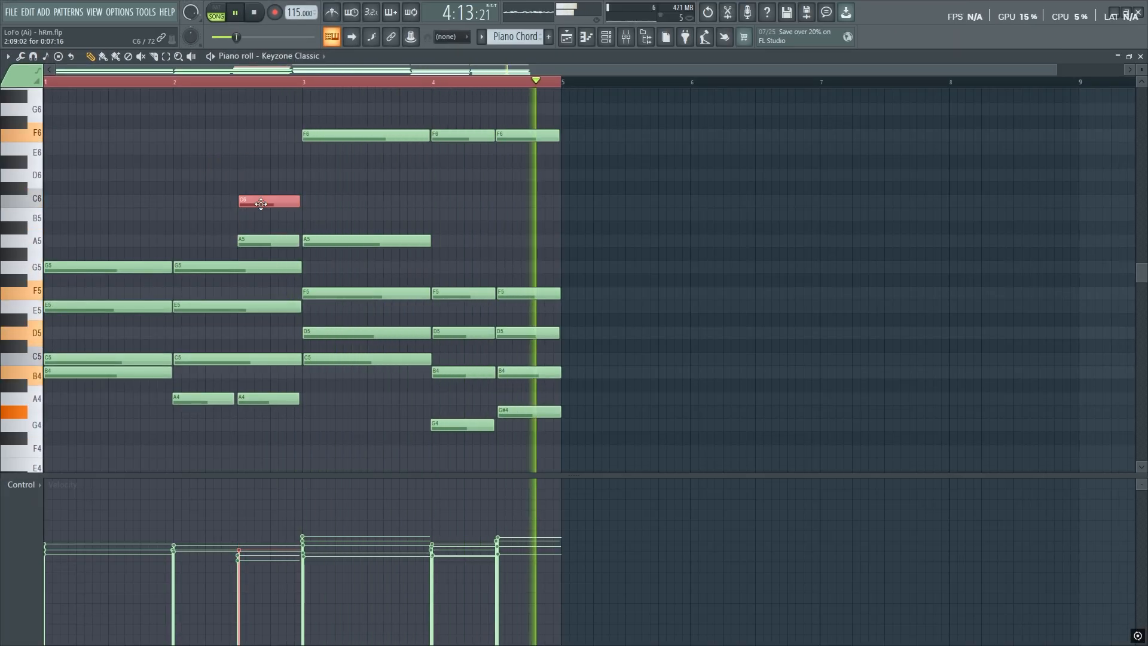
pyautogui.press('space')
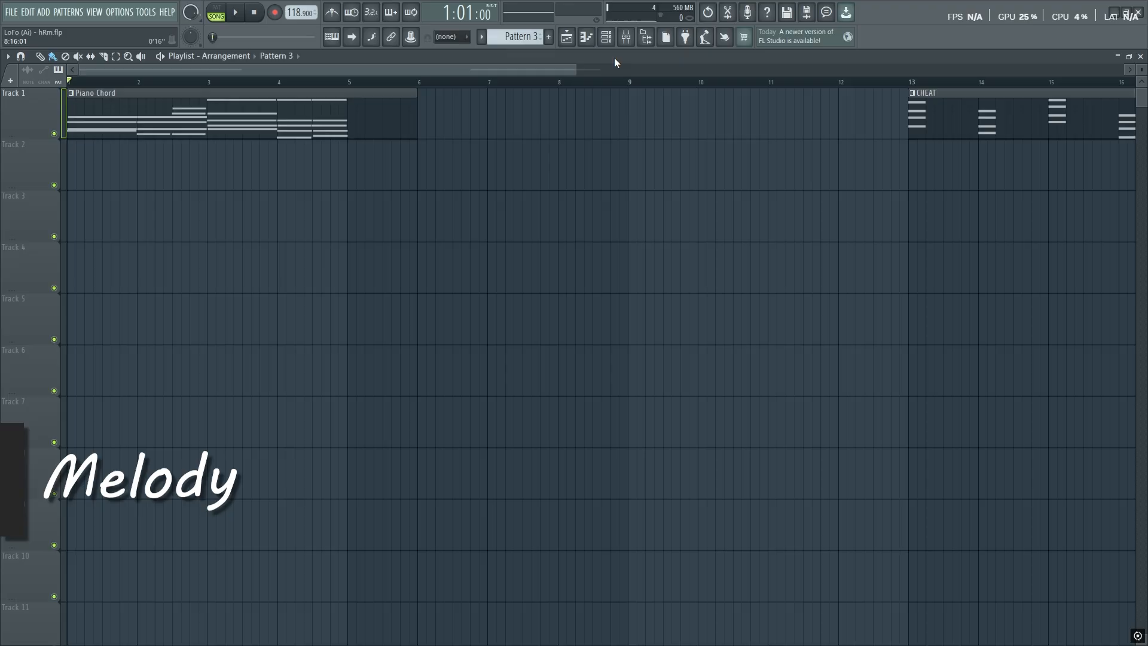
# Clone the Keyzone Classic channel to get a second piano for the melody
pyautogui.click(606, 36)
pyautogui.rightClick(538, 144)
pyautogui.click(597, 259)
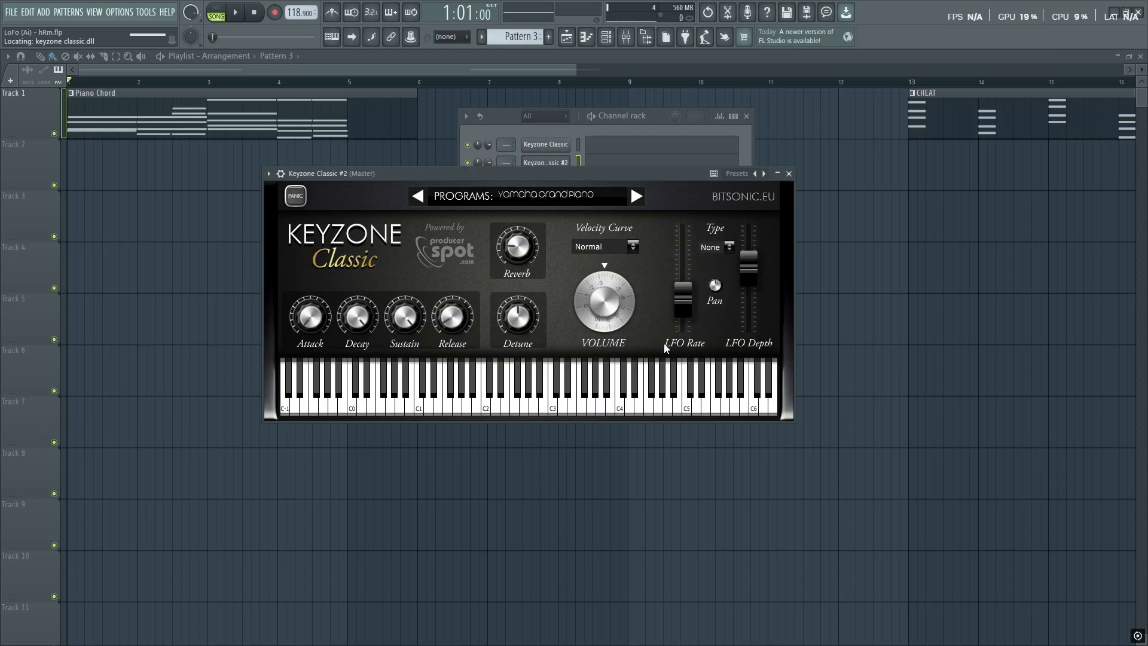
# Record a piano melody with the second Keyzone Classic into Pattern 3
pyautogui.rightClick(235, 273)
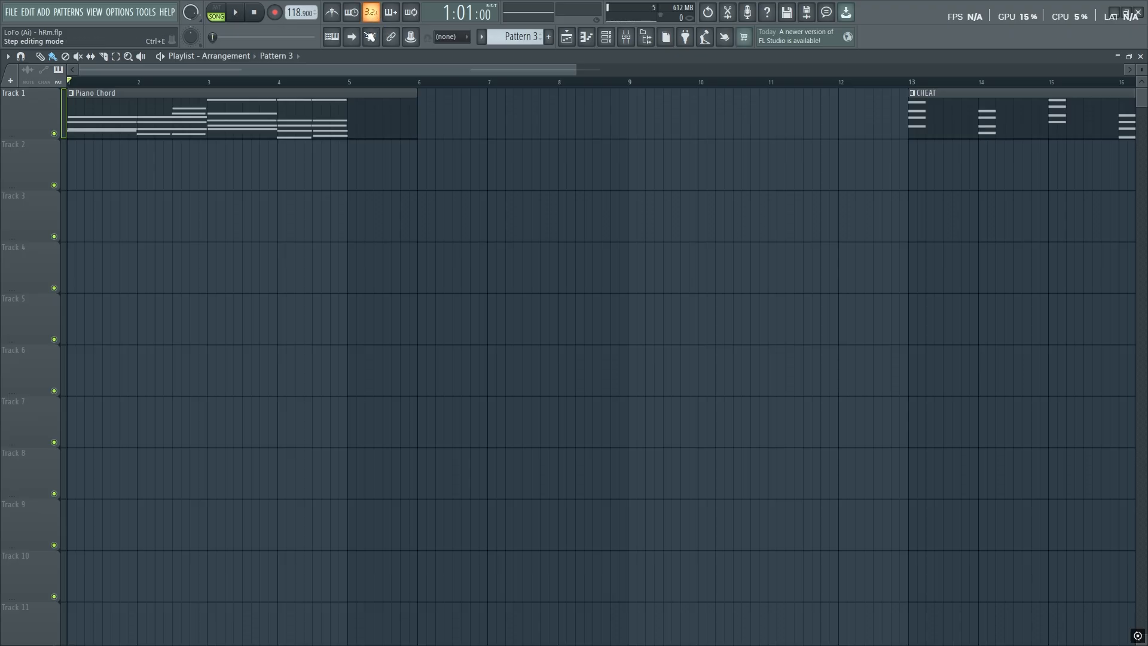
pyautogui.click(278, 16)
pyautogui.click(589, 414)
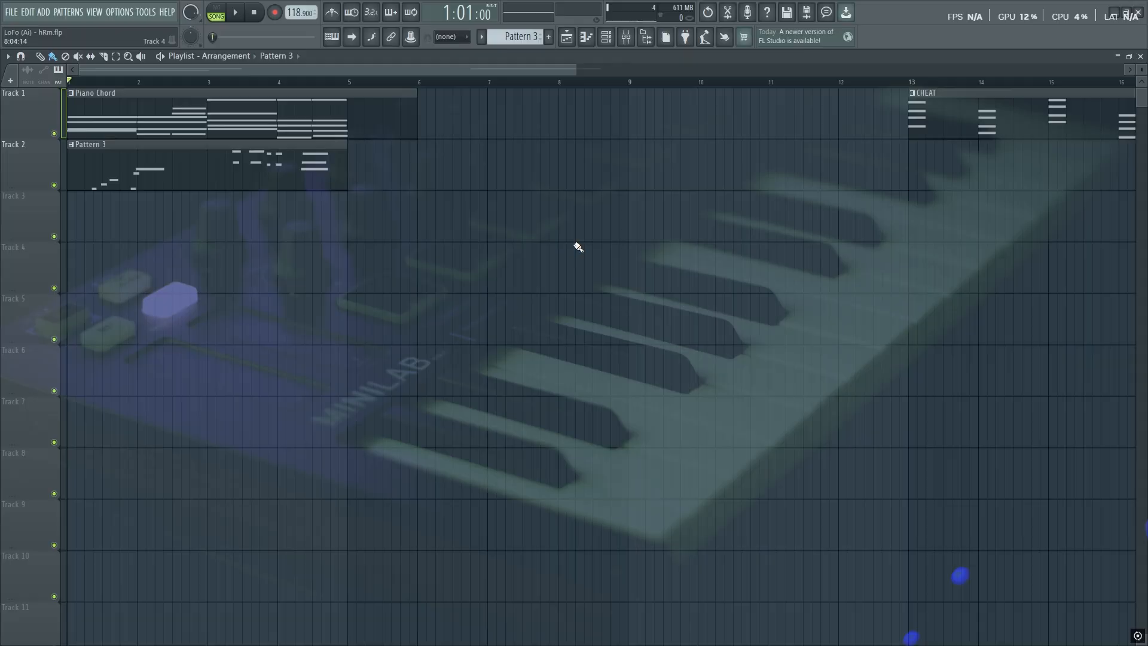
# Open Pattern 3's recorded melody in the piano roll and lower the velocity of all its notes
pyautogui.doubleClick(216, 163)
pyautogui.moveTo(384, 67); pyautogui.dragTo(149, 77)
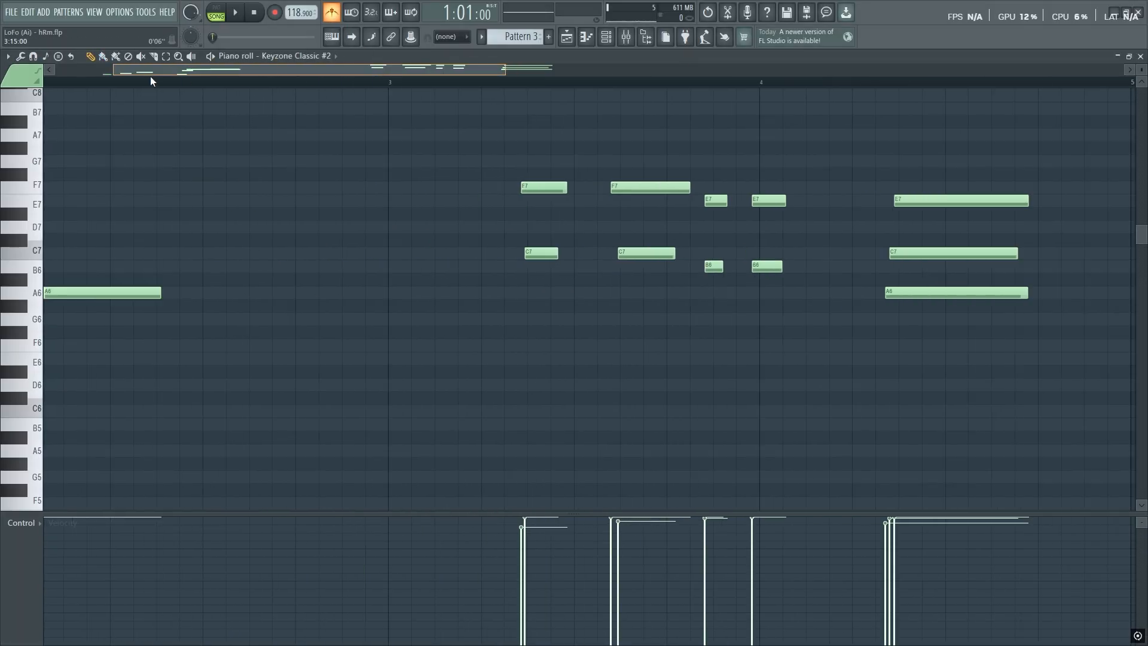
pyautogui.hotkey('ctrl', 'a')
pyautogui.scroll(-2, 536, 195)
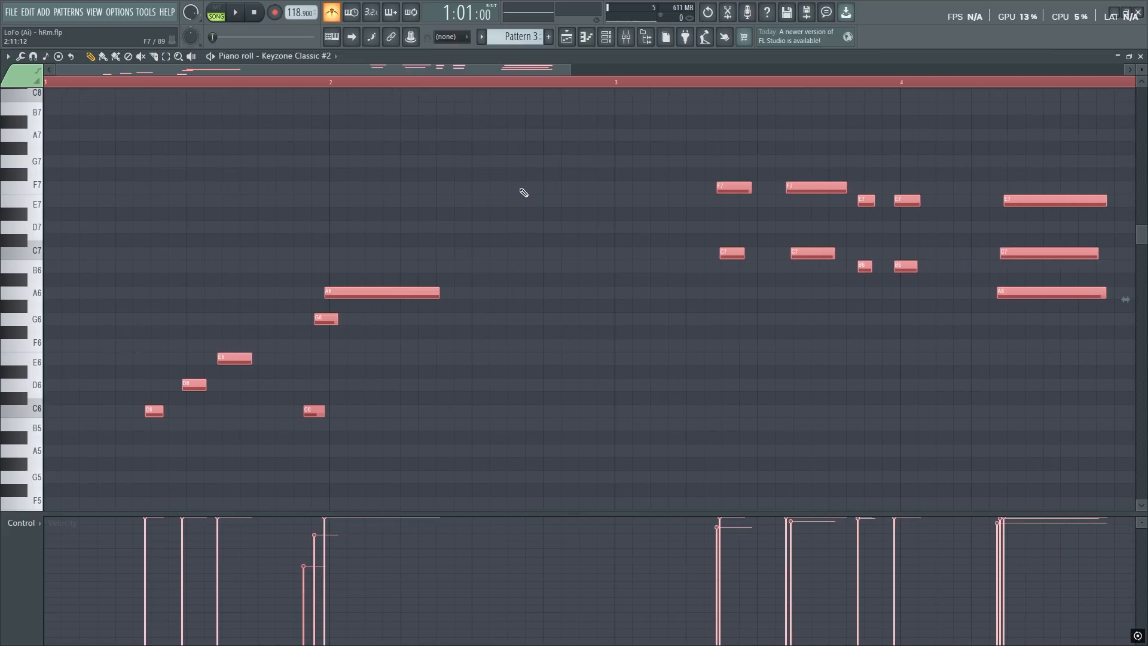
pyautogui.scroll(-3, 209, 198)
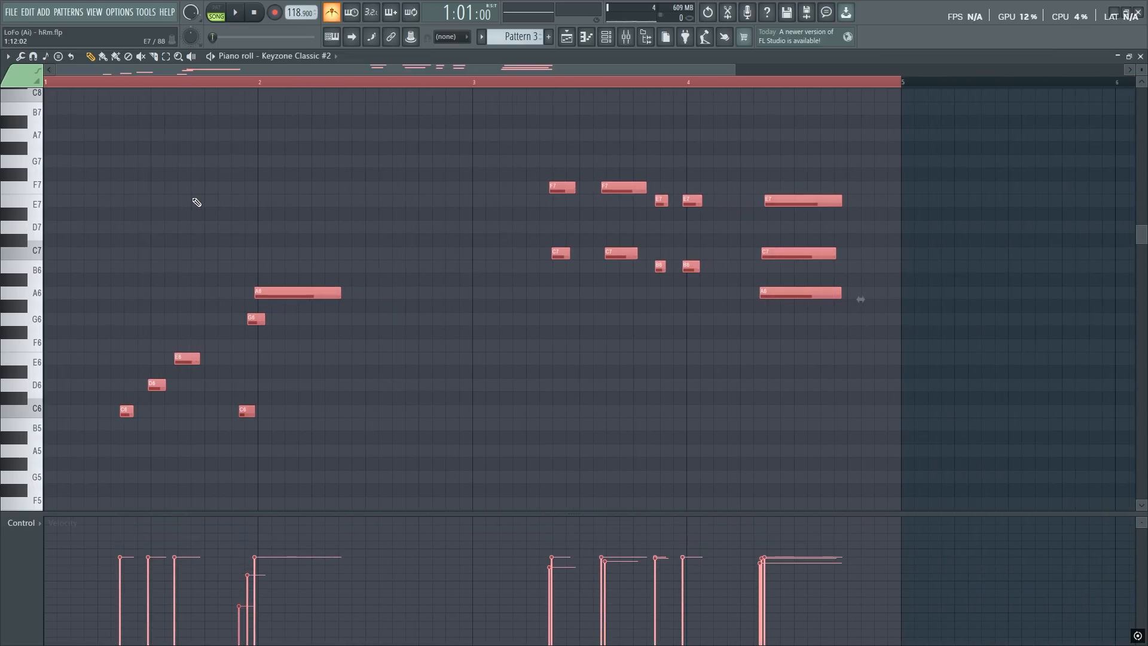
# Shift all melody notes slightly later so that the long A6 starts exactly on bar 2
pyautogui.scroll(3, 107, 269)
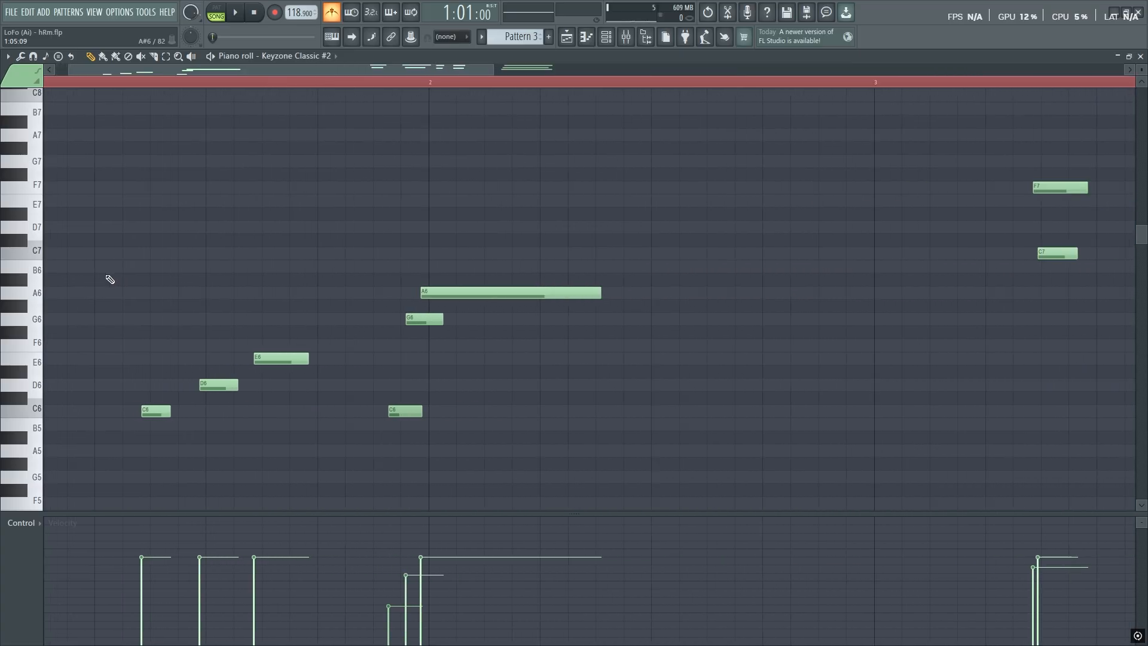
pyautogui.scroll(4, 104, 326)
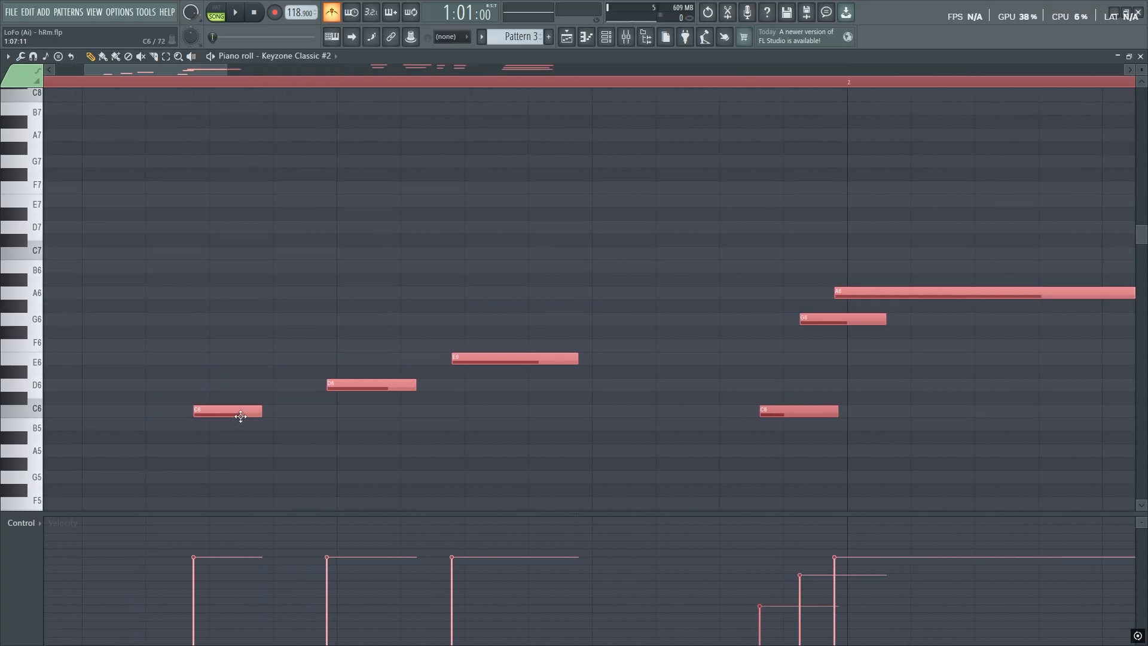
pyautogui.scroll(-4, 250, 347)
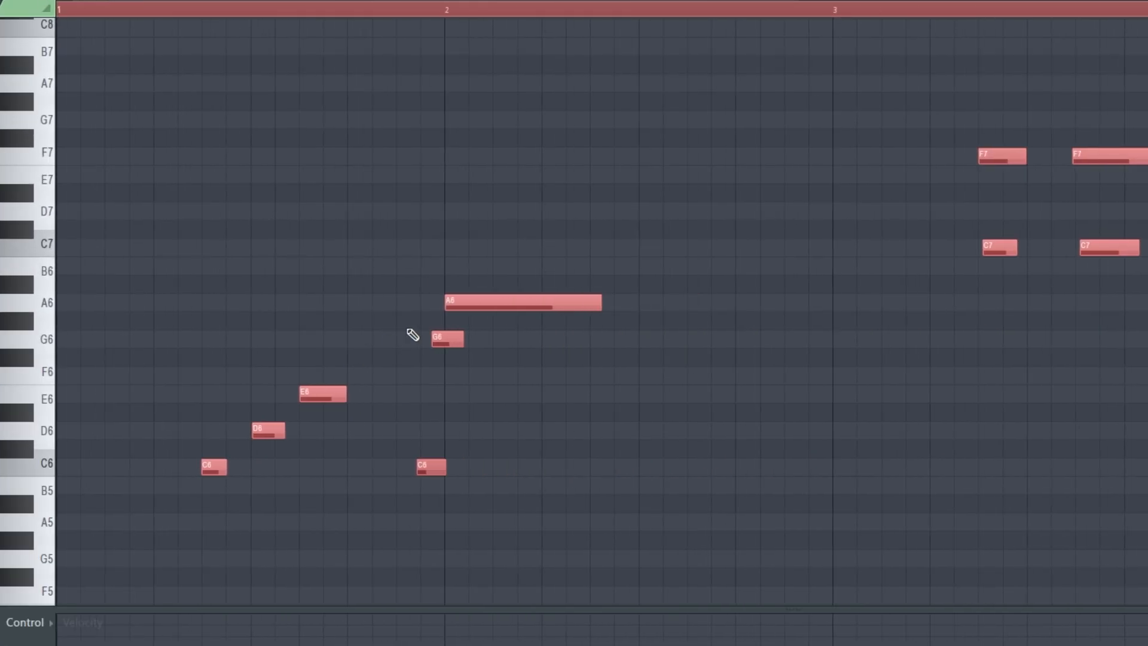
pyautogui.scroll(-1, 475, 286)
pyautogui.hotkey('ctrl', 'd')
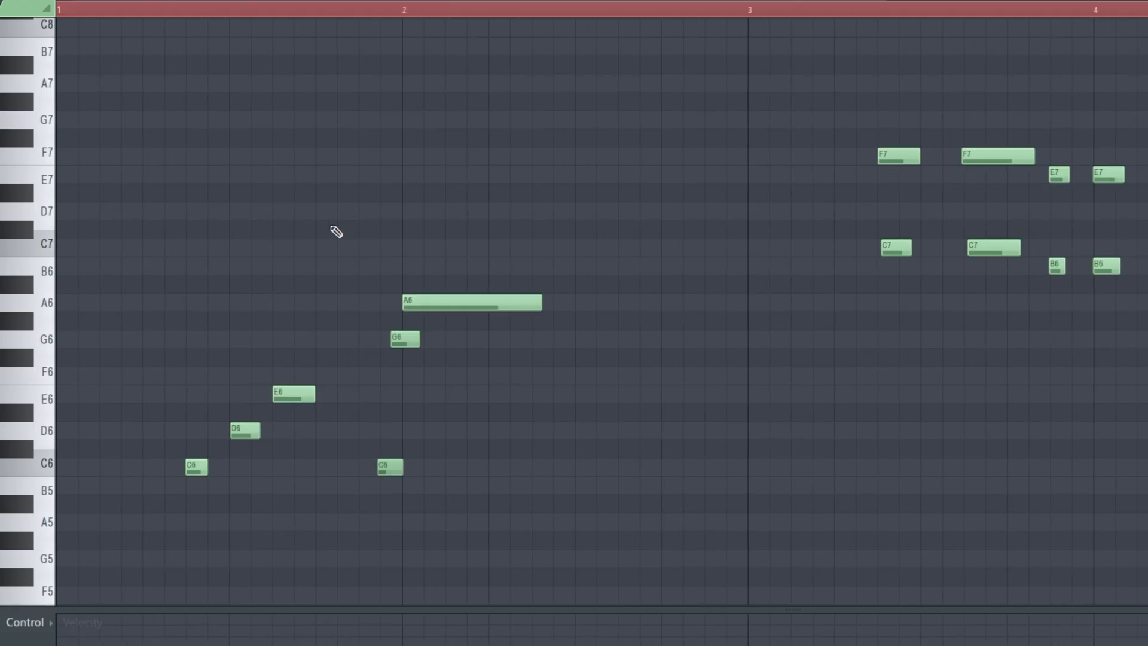
# Play back the melody and raise the velocity of all its notes slightly
pyautogui.press('space')
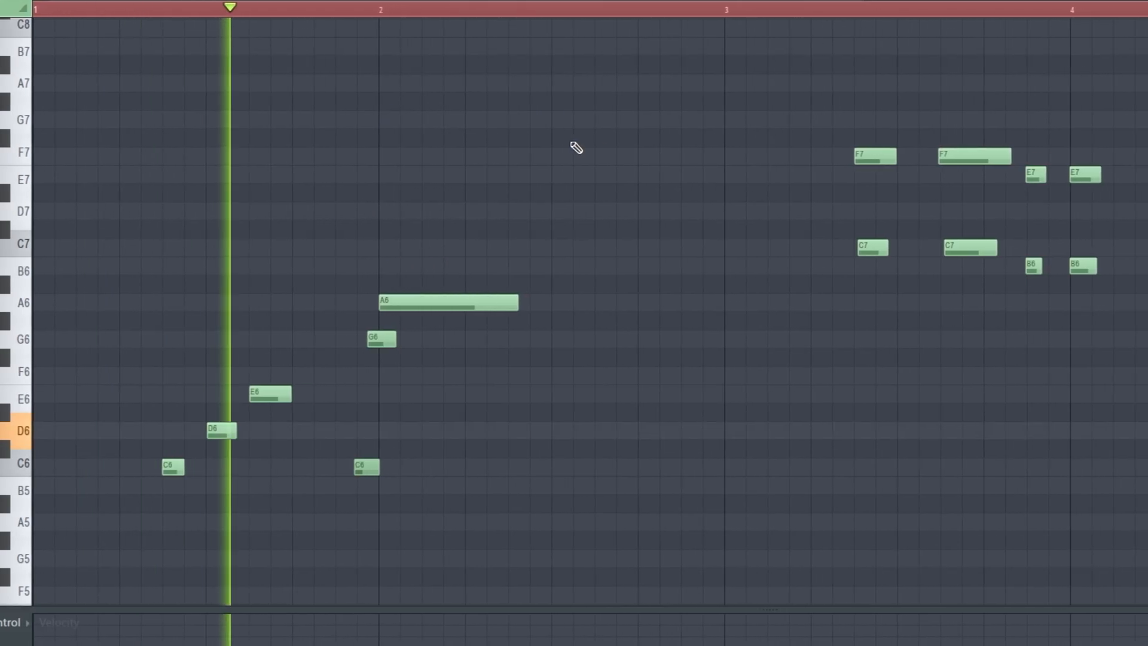
pyautogui.hotkey('ctrl', 'a')
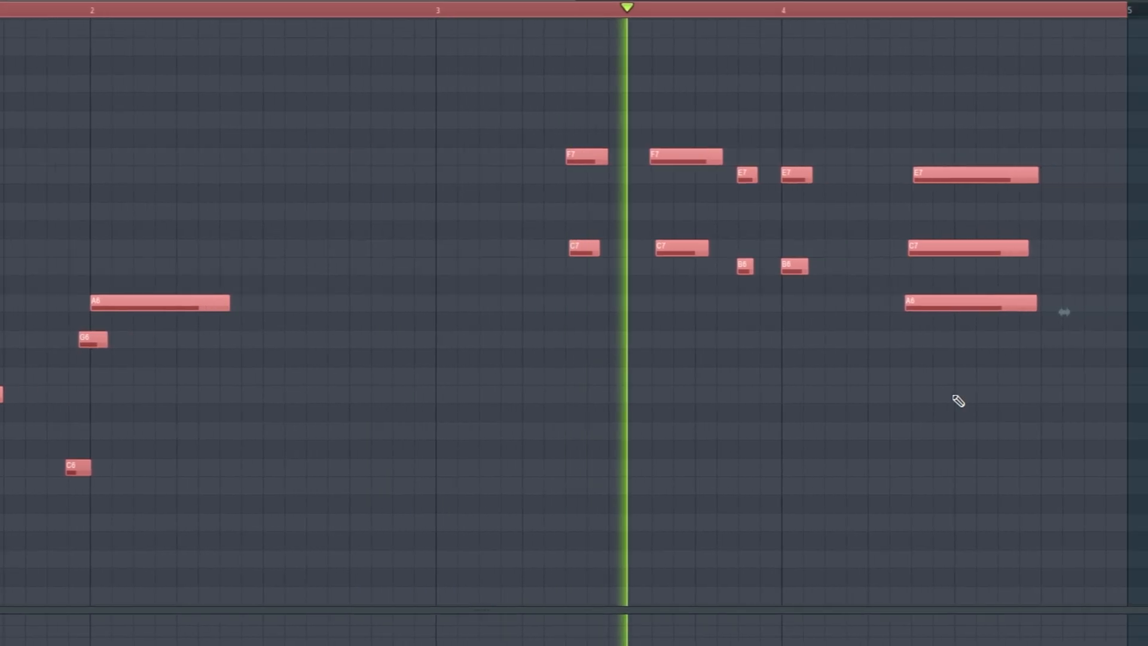
pyautogui.hotkey('ctrl', 'd')
# Nudge the A6, C7 and E7 chord in bar 4 slightly later and play back the melody
pyautogui.scroll(2, 1057, 369)
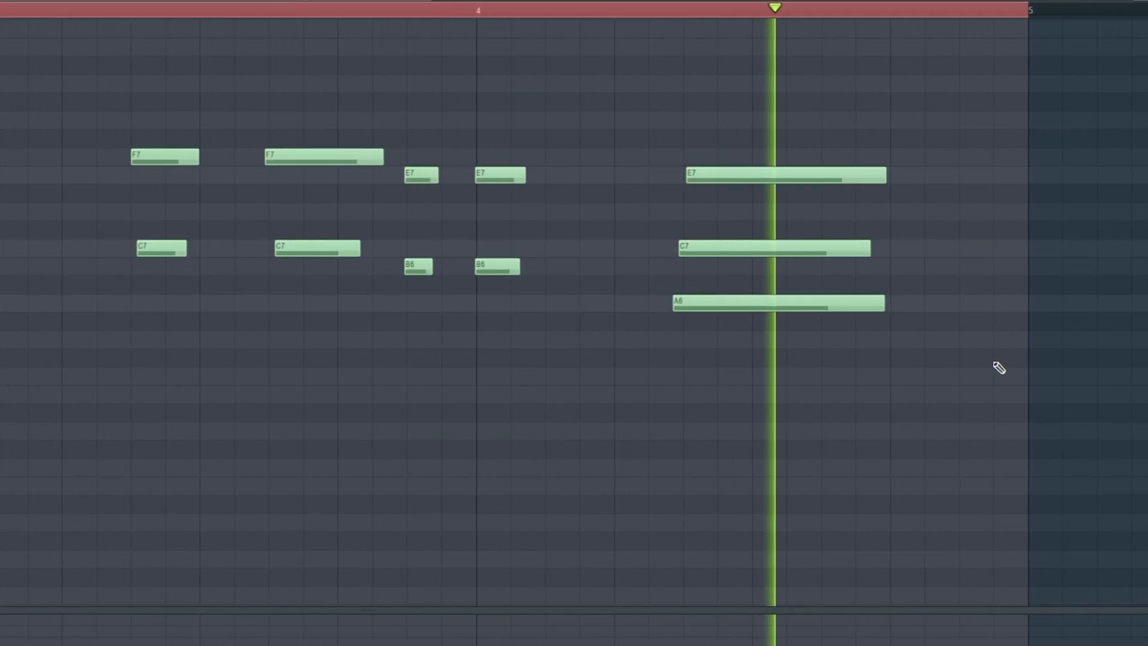
pyautogui.moveTo(817, 111); pyautogui.dragTo(694, 311)
pyautogui.scroll(2, 697, 304)
pyautogui.keyDown('ctrl'); pyautogui.click(680, 324); pyautogui.keyUp('ctrl')
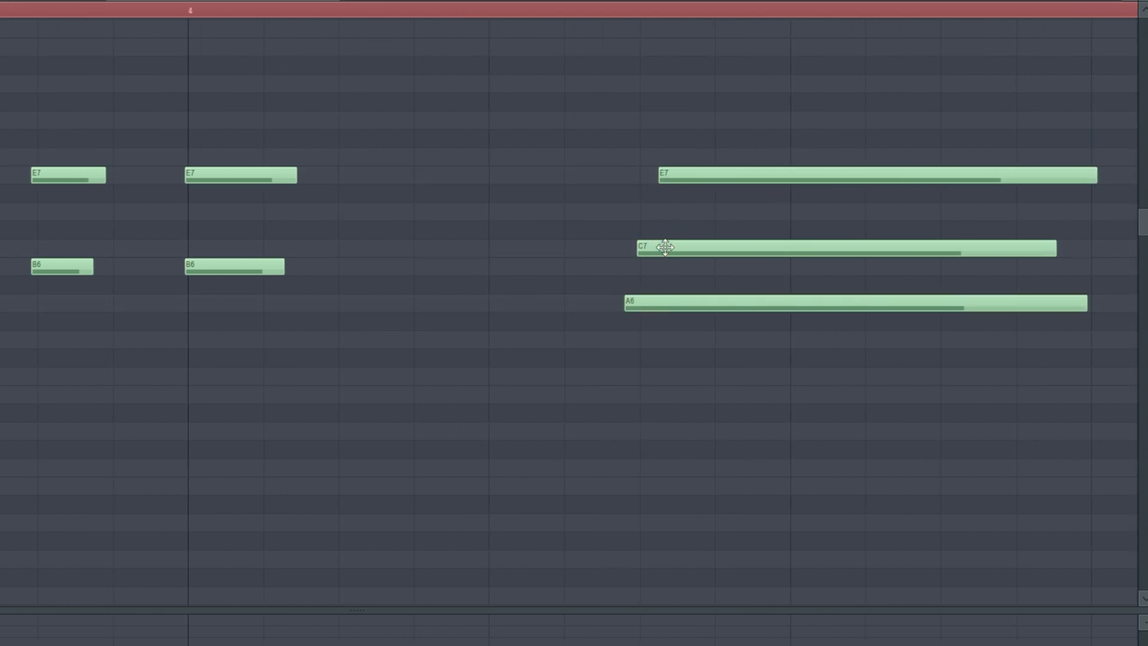
pyautogui.scroll(-5, 625, 114)
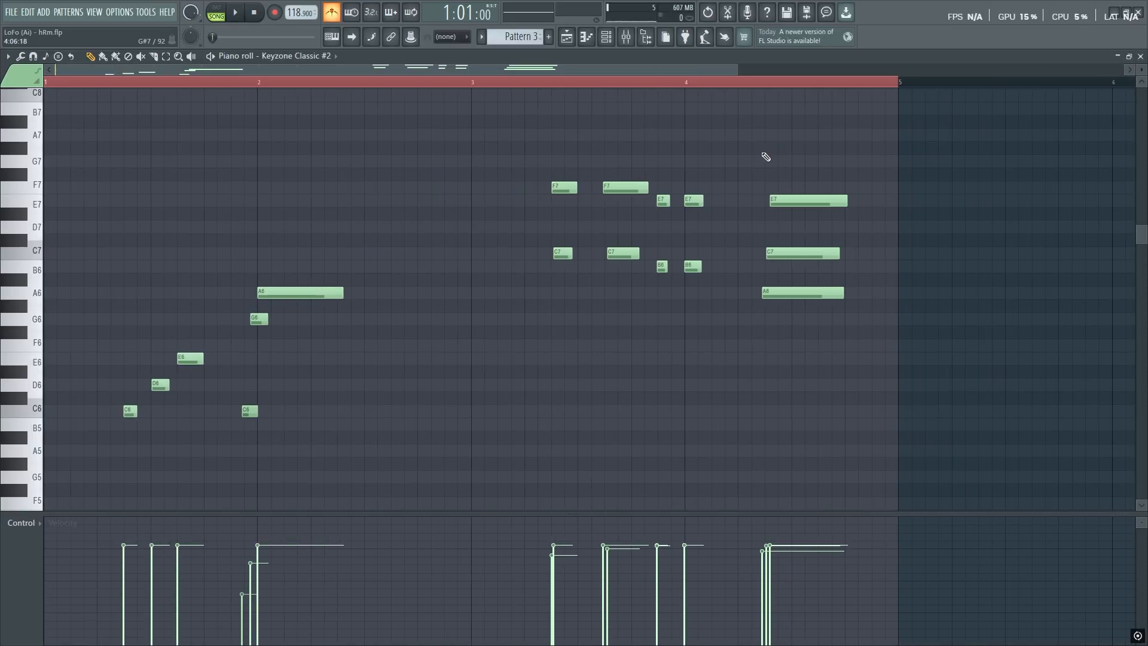
pyautogui.press('space')
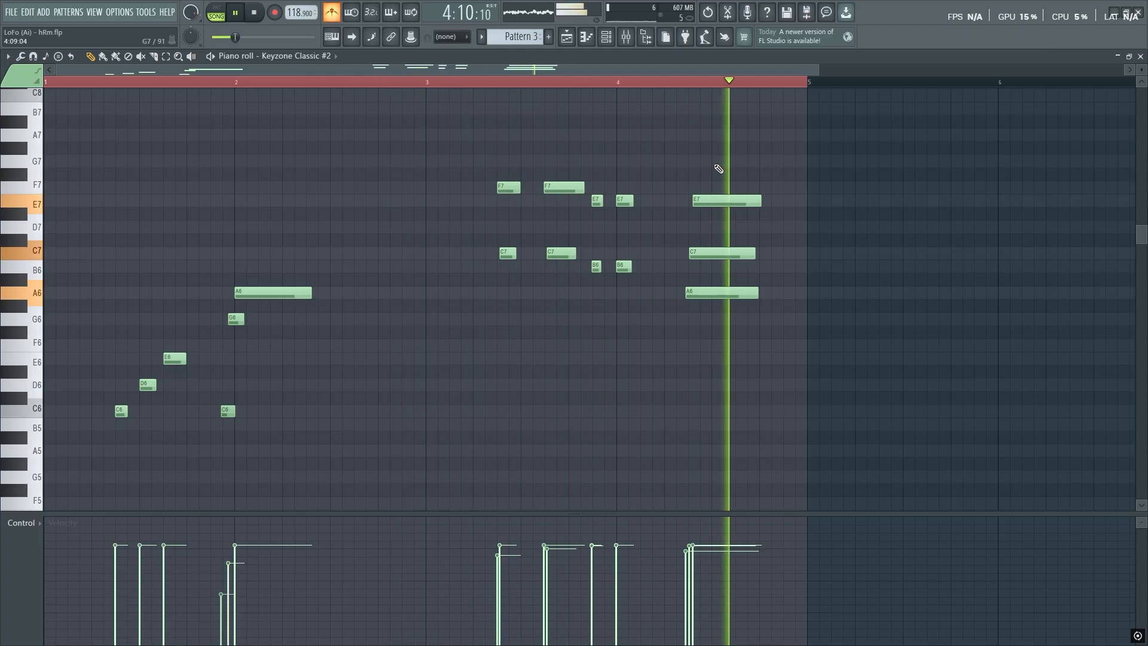
pyautogui.press('space')
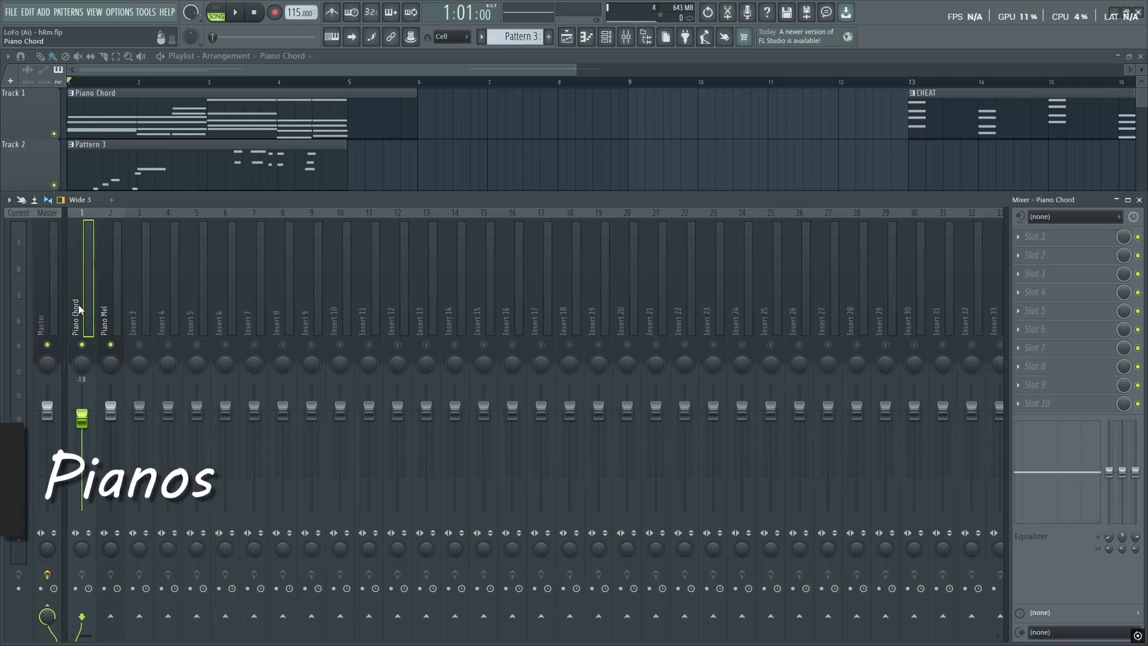
# Add Fruity Compressor to the Piano Chord track with threshold -25.0 dB, ratio 5.3:1, gain 5.2 dB and attack 98.4 ms, and play it back
pyautogui.click(1019, 239)
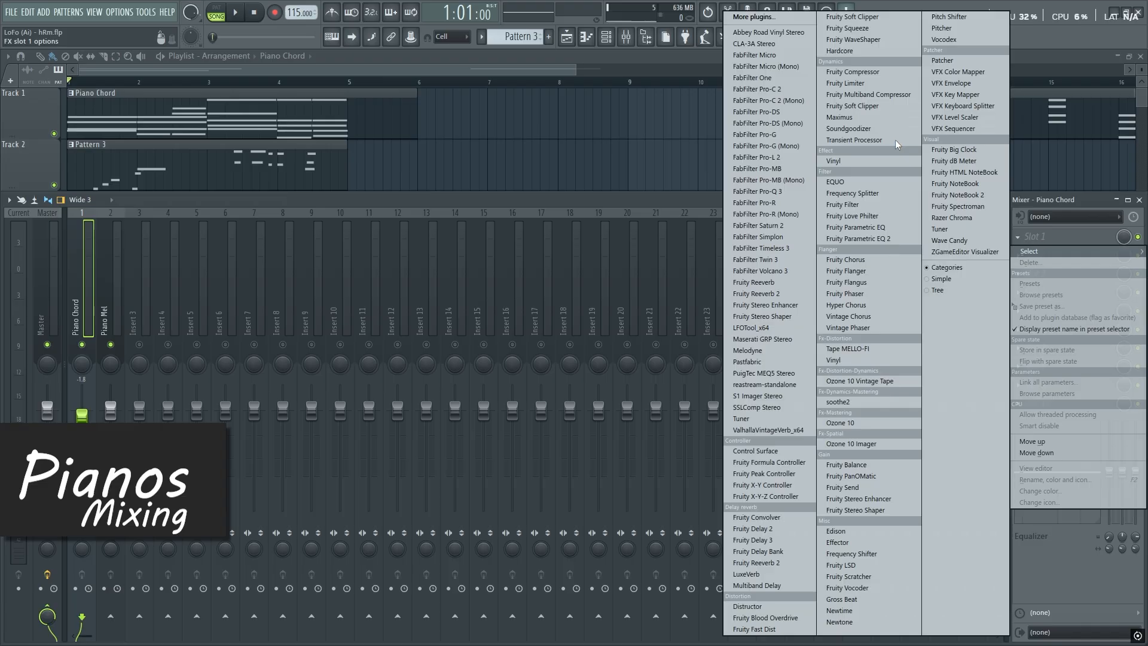
pyautogui.click(878, 73)
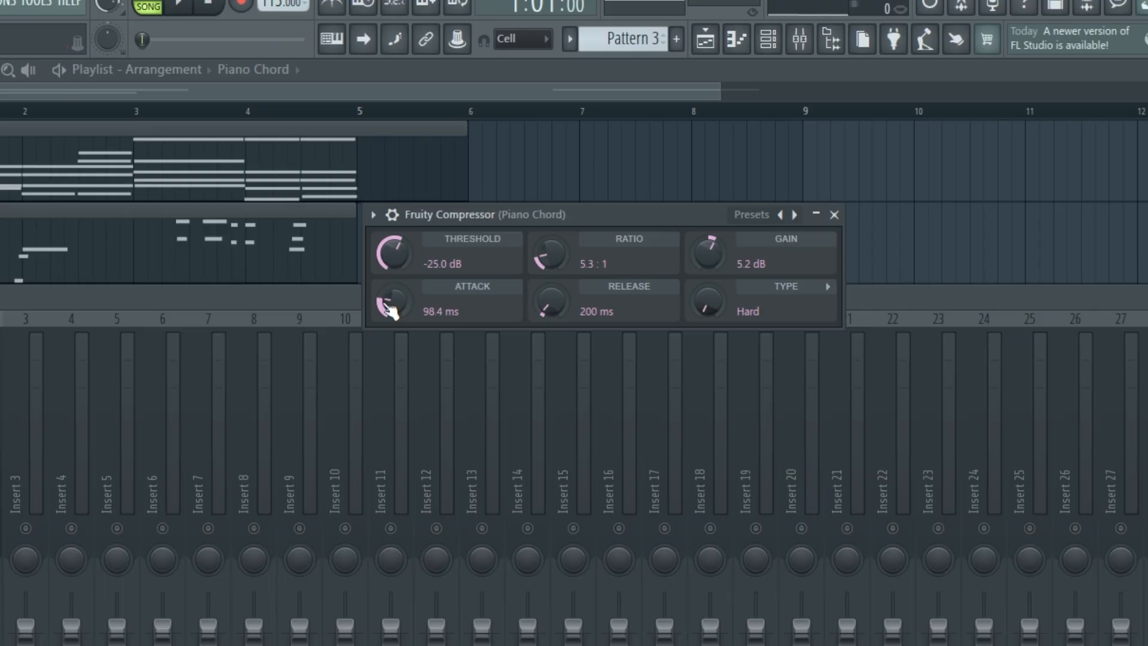
pyautogui.press('space')
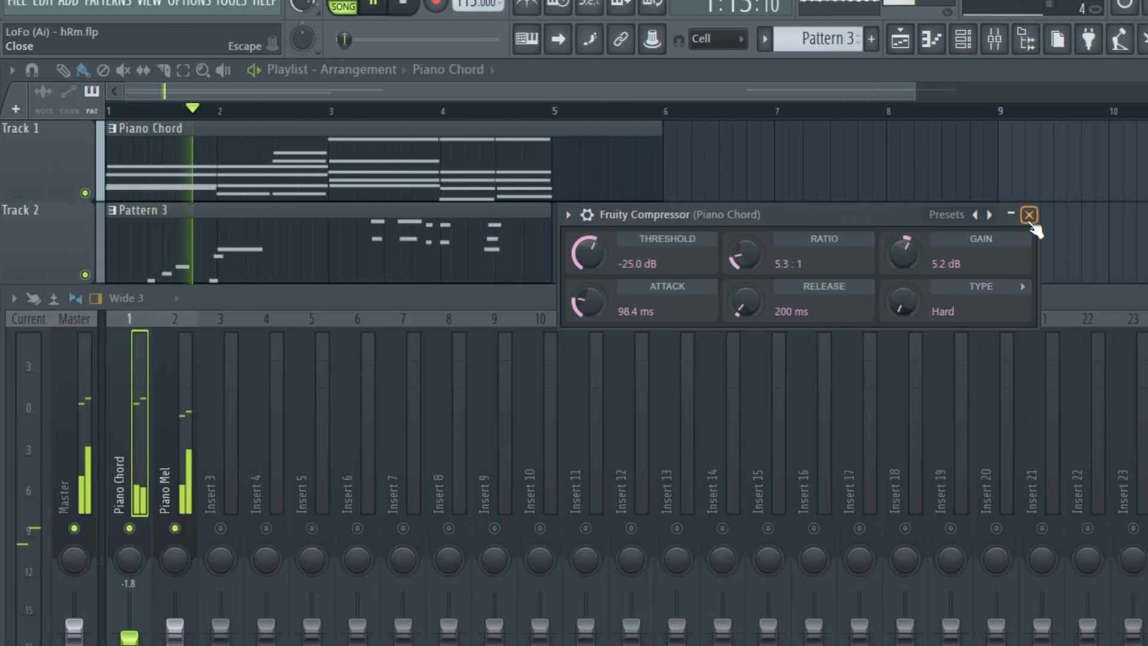
pyautogui.press('space')
# Mute the Piano Mel track and listen to the compressed piano chords on their own
pyautogui.click(181, 528)
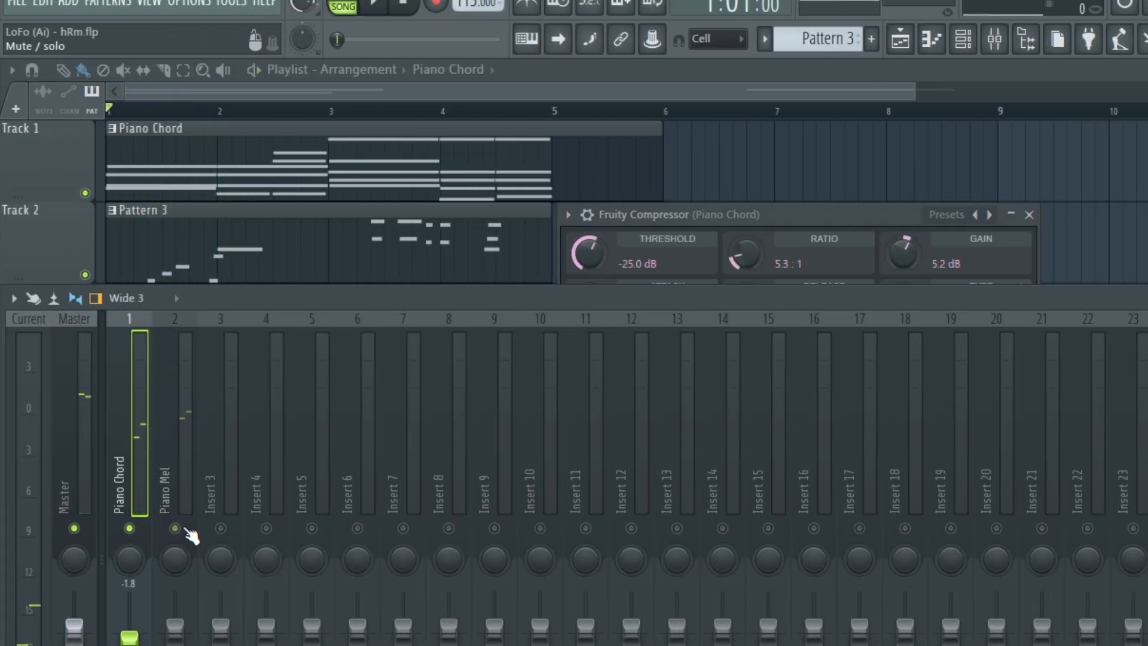
pyautogui.click(766, 232)
pyautogui.press('space')
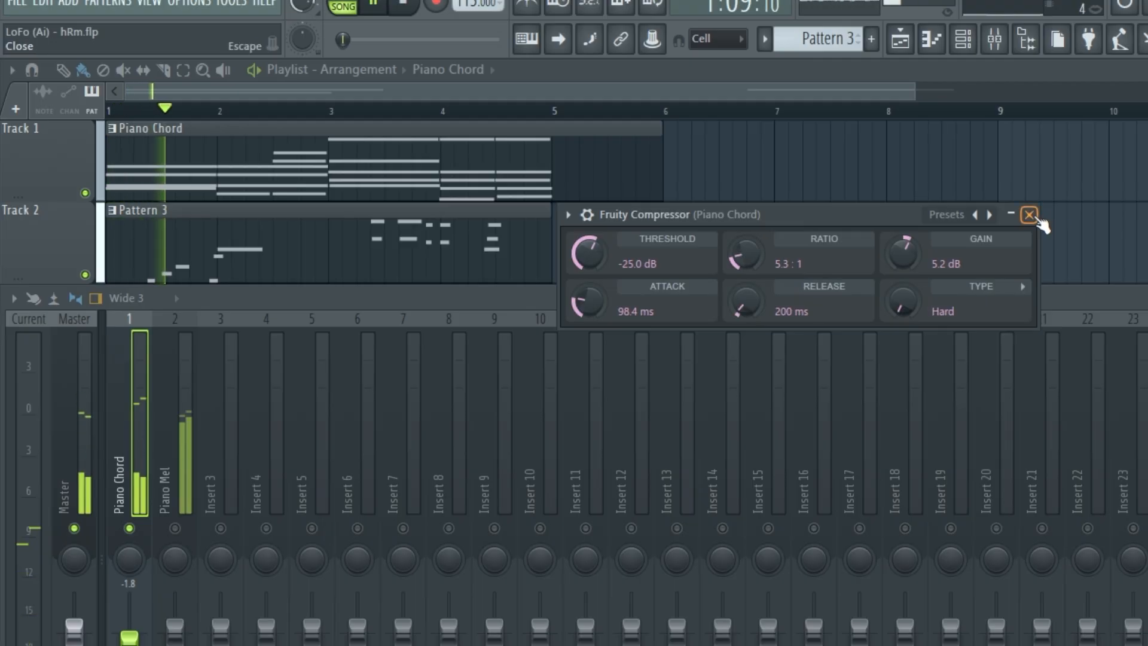
pyautogui.click(1031, 217)
pyautogui.press('space')
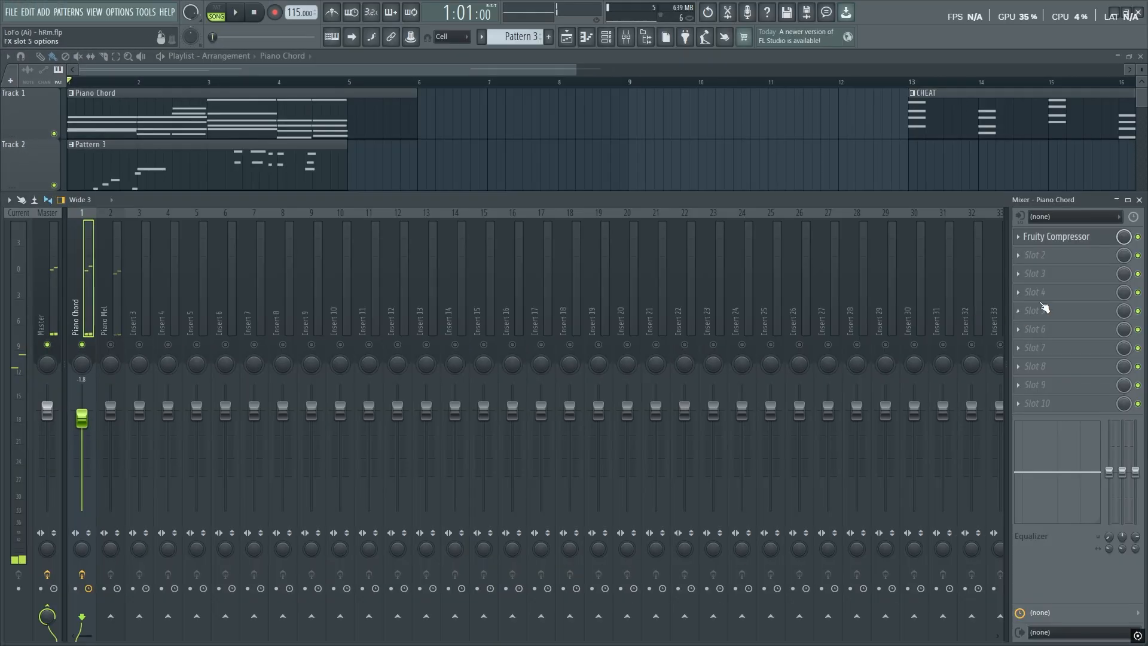
# Add the Vinyl effect to the Piano Chord track, audition the 1930 decade and set it back to 1970
pyautogui.click(1018, 256)
pyautogui.click(860, 360)
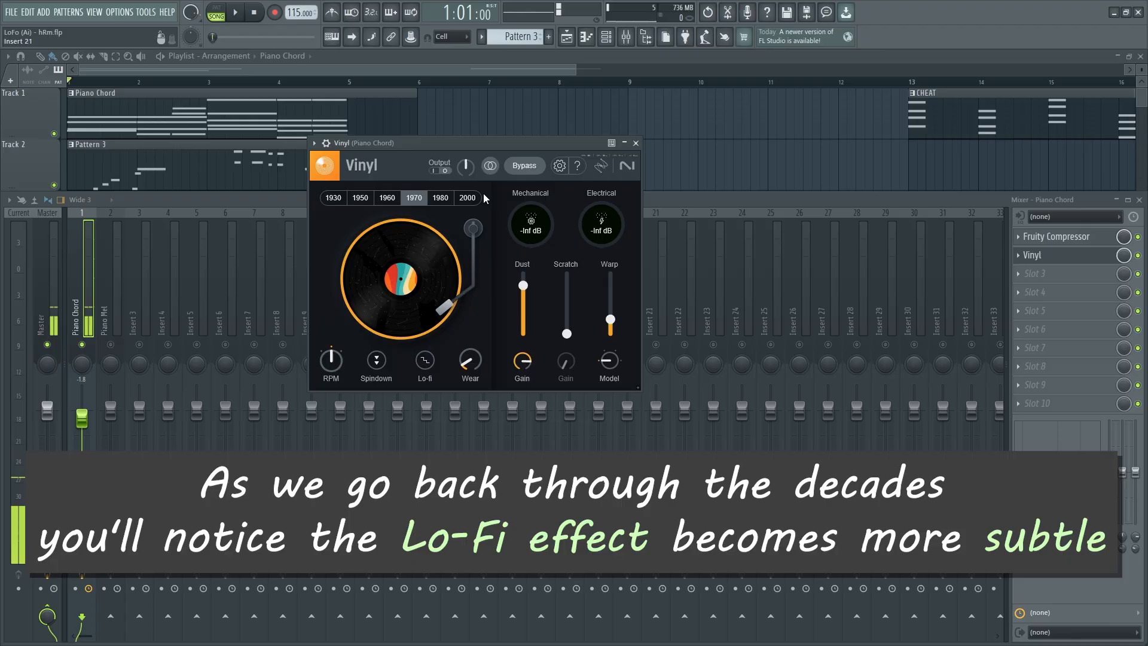
pyautogui.click(333, 198)
pyautogui.press('space')
pyautogui.click(413, 198)
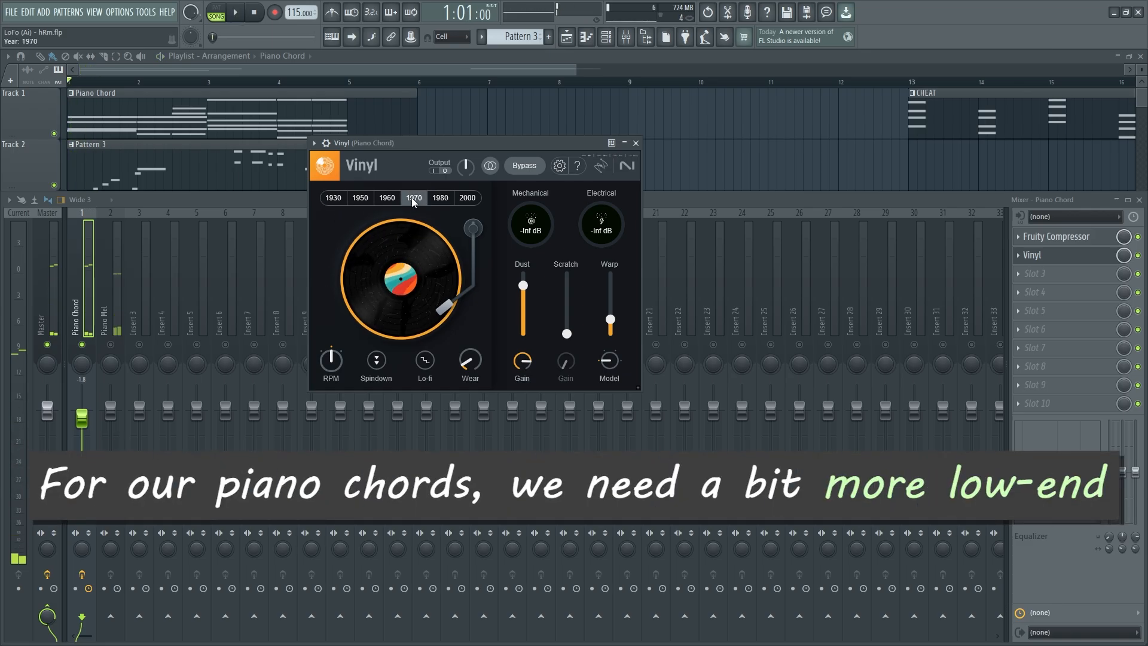
pyautogui.press('space')
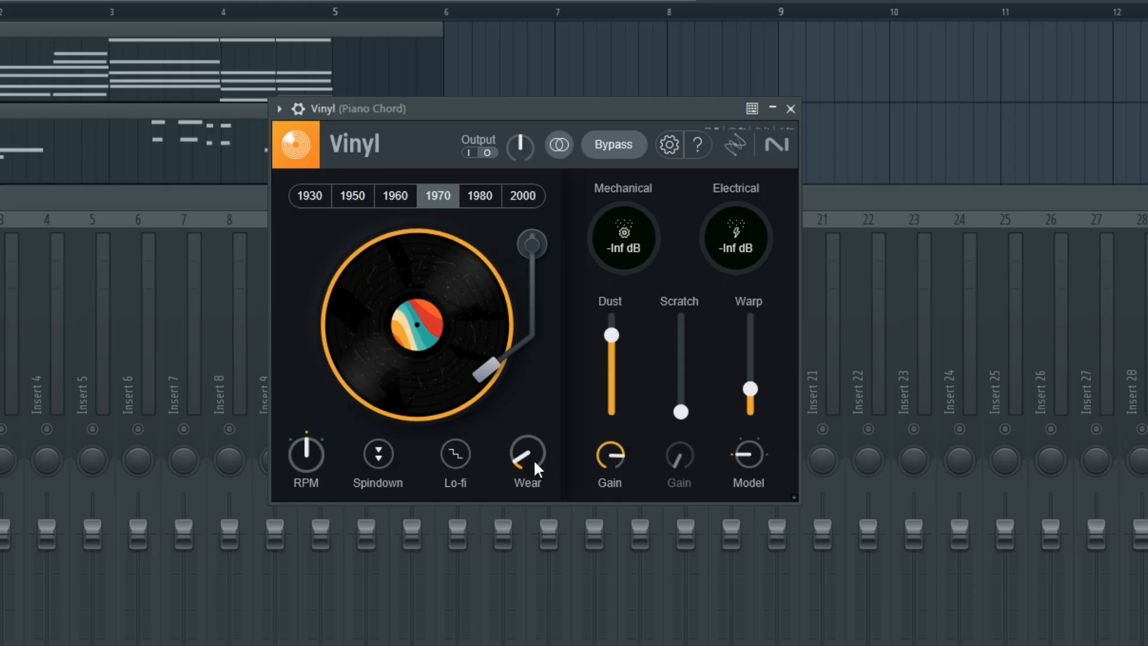
# Set the Vinyl effect's mechanical noise to -10 dB, reduce the Dust amount and gain, and raise Warp to about half
pyautogui.moveTo(473, 360)
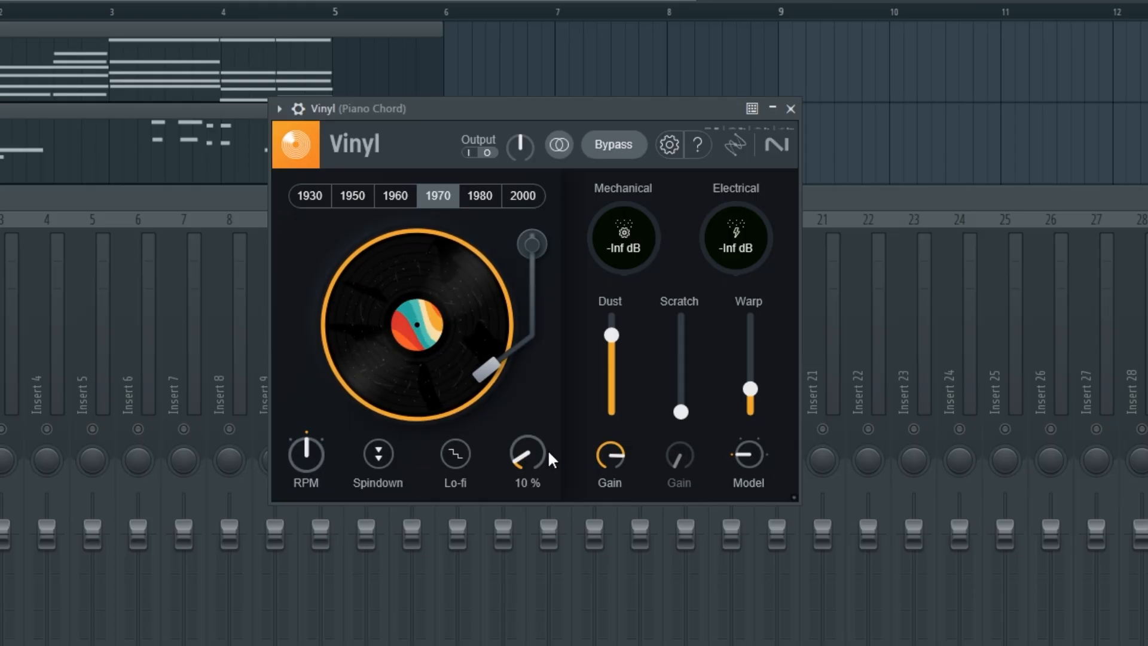
pyautogui.moveTo(626, 239); pyautogui.dragTo(649, 161)
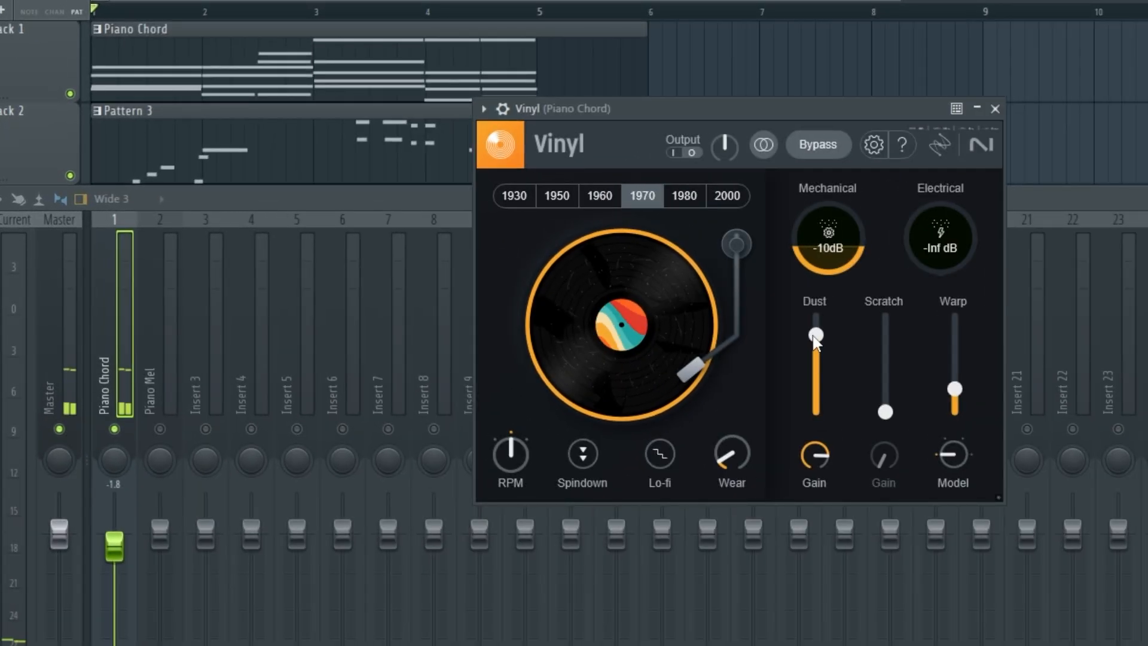
pyautogui.moveTo(815, 335)
pyautogui.mouseDown()
pyautogui.moveTo(815, 357)
pyautogui.moveTo(816, 317)
pyautogui.moveTo(813, 337)
pyautogui.mouseUp()
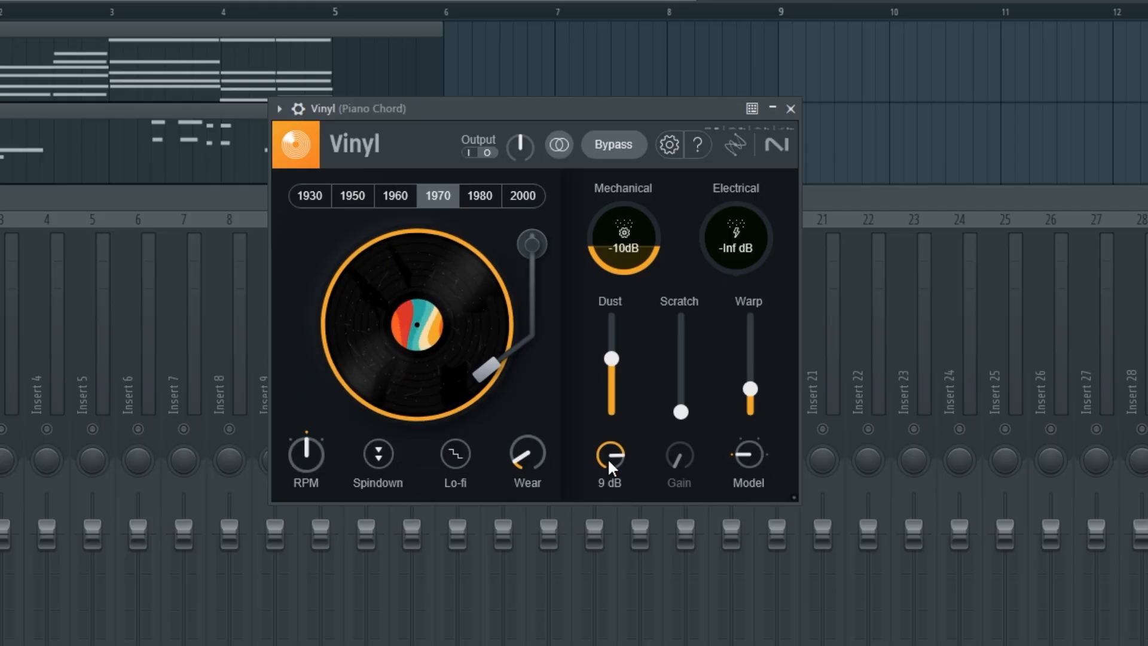
pyautogui.moveTo(608, 458); pyautogui.dragTo(612, 467)
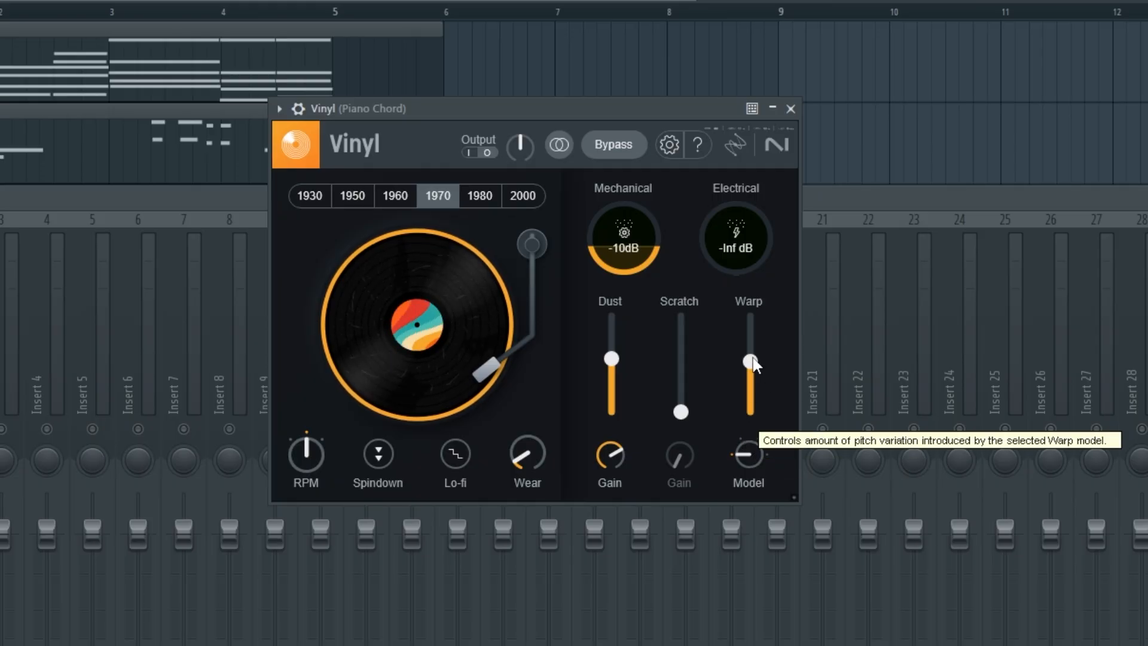
pyautogui.moveTo(753, 358)
pyautogui.mouseDown()
pyautogui.moveTo(746, 281)
pyautogui.moveTo(752, 359)
pyautogui.mouseUp()
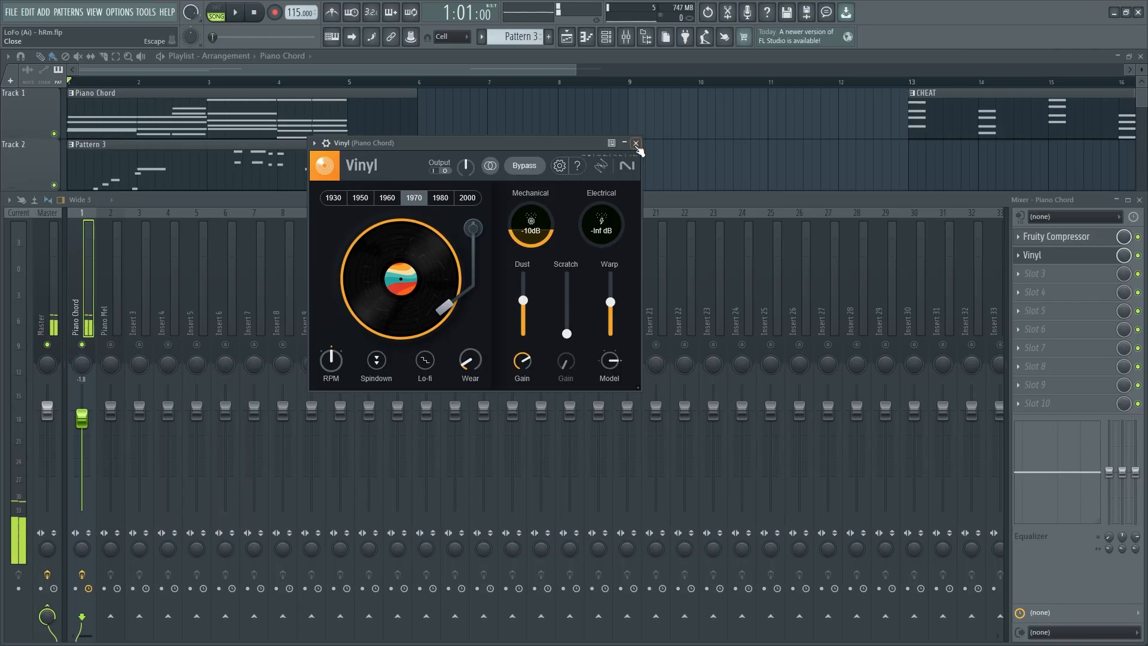
# Equalize the Piano Chord track during playback, cutting 18 dB at 90 Hz and 10 dB at 6.0 kHz
pyautogui.click(636, 144)
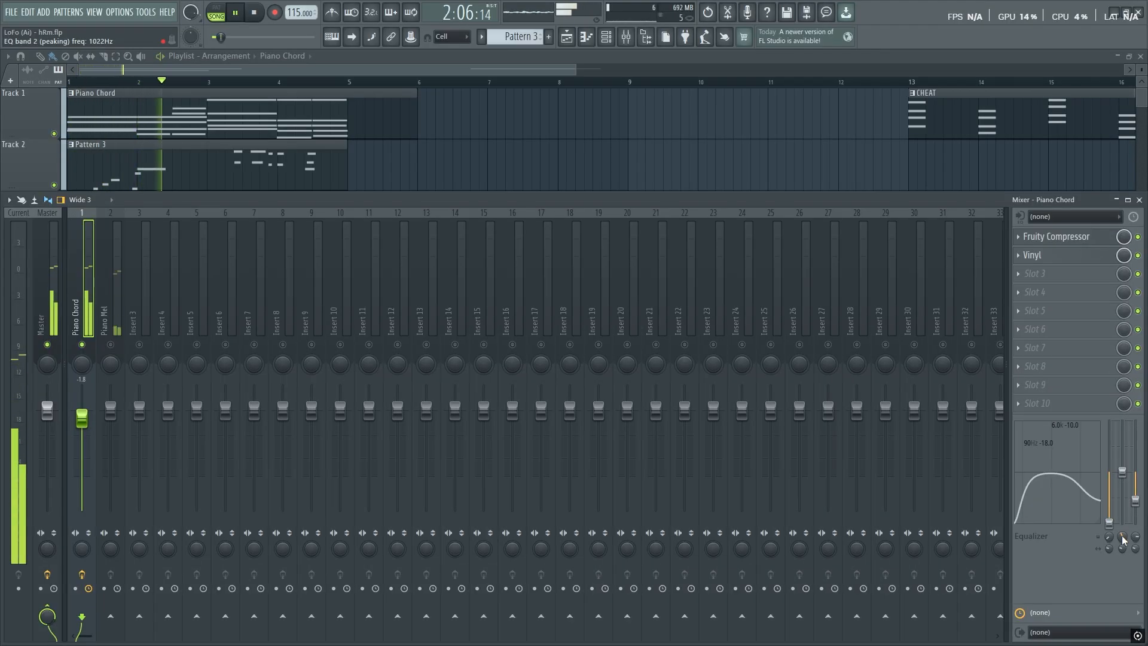
pyautogui.press('space')
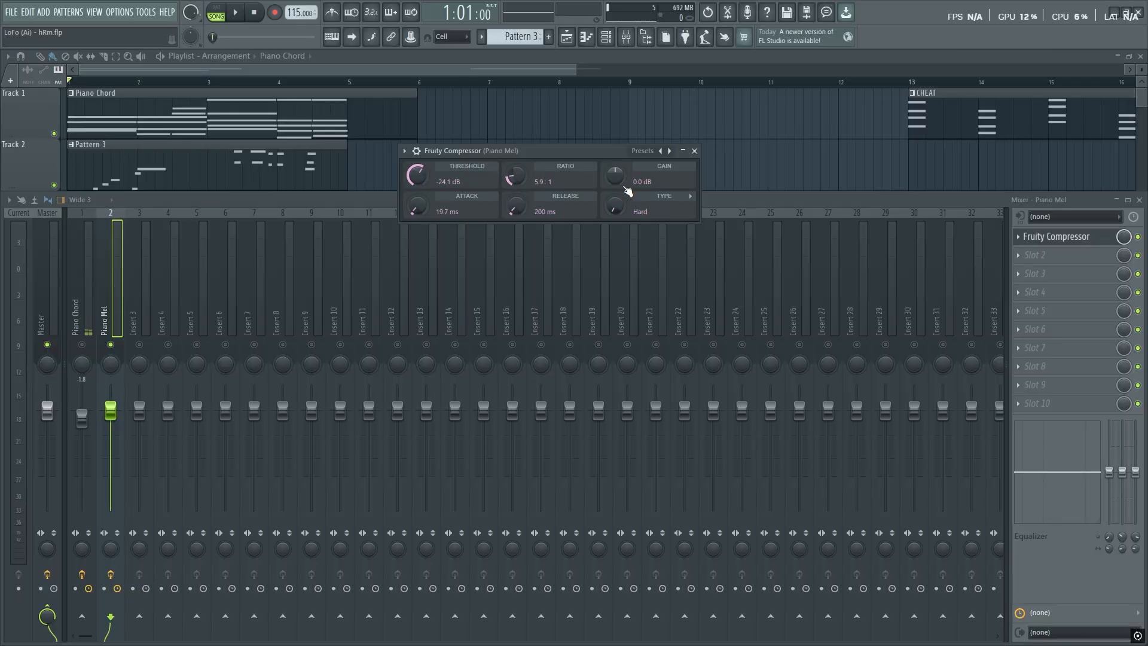
# Raise the gain of the Piano Mel track's Fruity Compressor slightly and set its Vinyl effect to the 1960 decade
pyautogui.moveTo(616, 175); pyautogui.dragTo(615, 170)
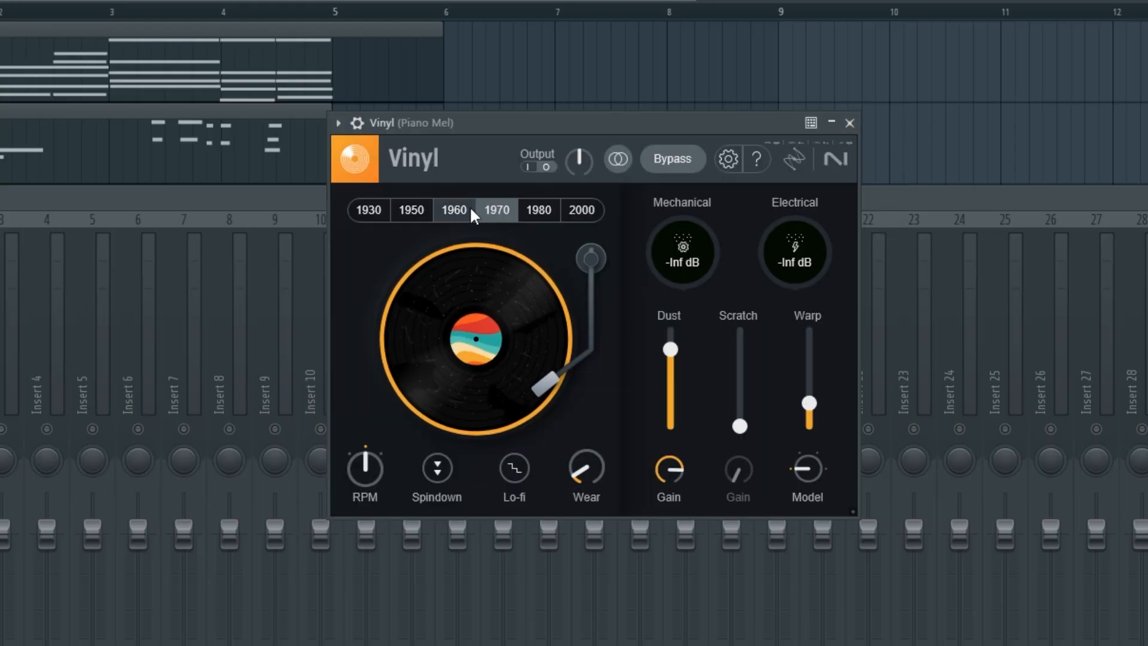
pyautogui.click(464, 208)
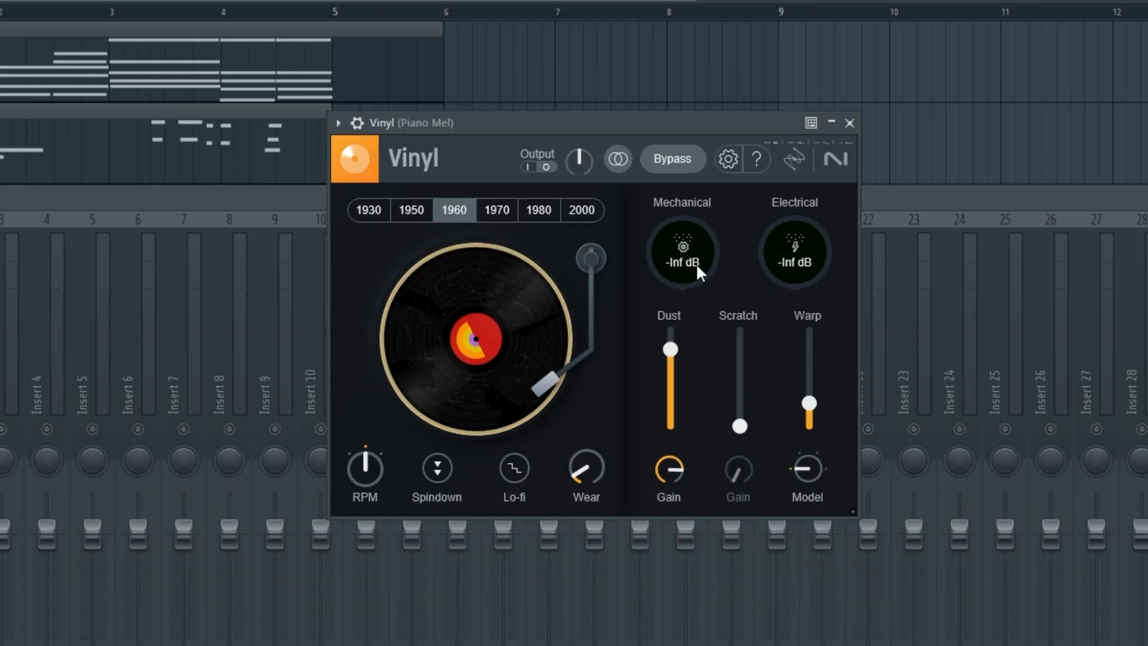
# Set the Piano Mel Vinyl effect's mechanical noise to -19 dB, lower the Dust amount to about half and its gain to 3 dB
pyautogui.moveTo(697, 242); pyautogui.dragTo(702, 203)
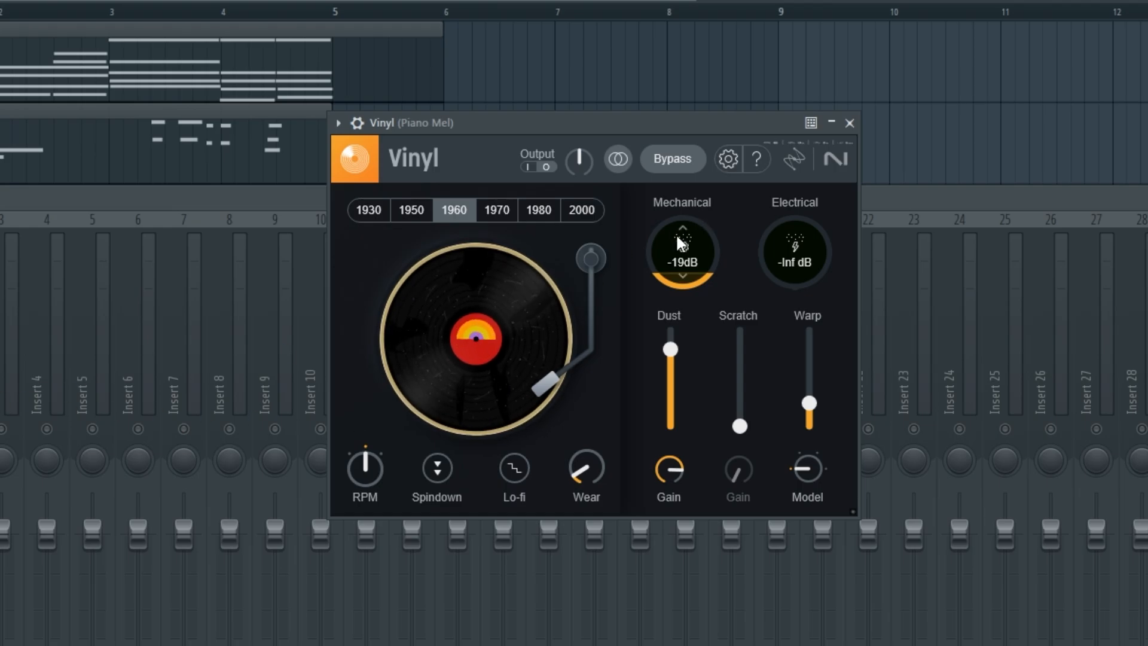
pyautogui.moveTo(674, 346); pyautogui.dragTo(676, 370)
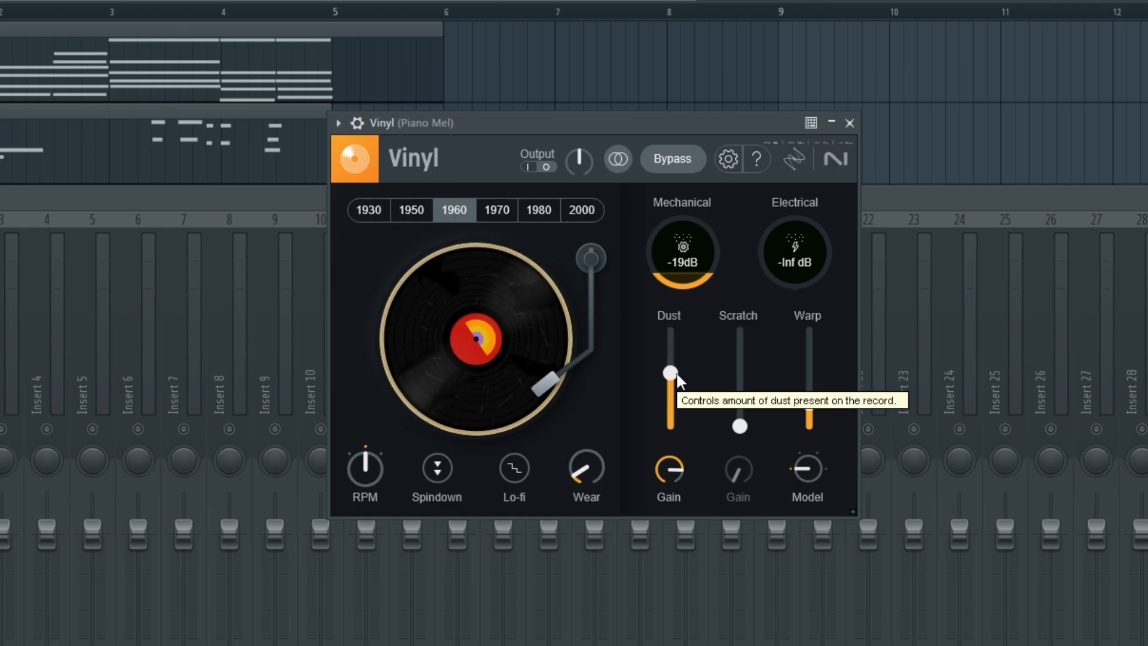
pyautogui.moveTo(672, 469); pyautogui.dragTo(671, 520)
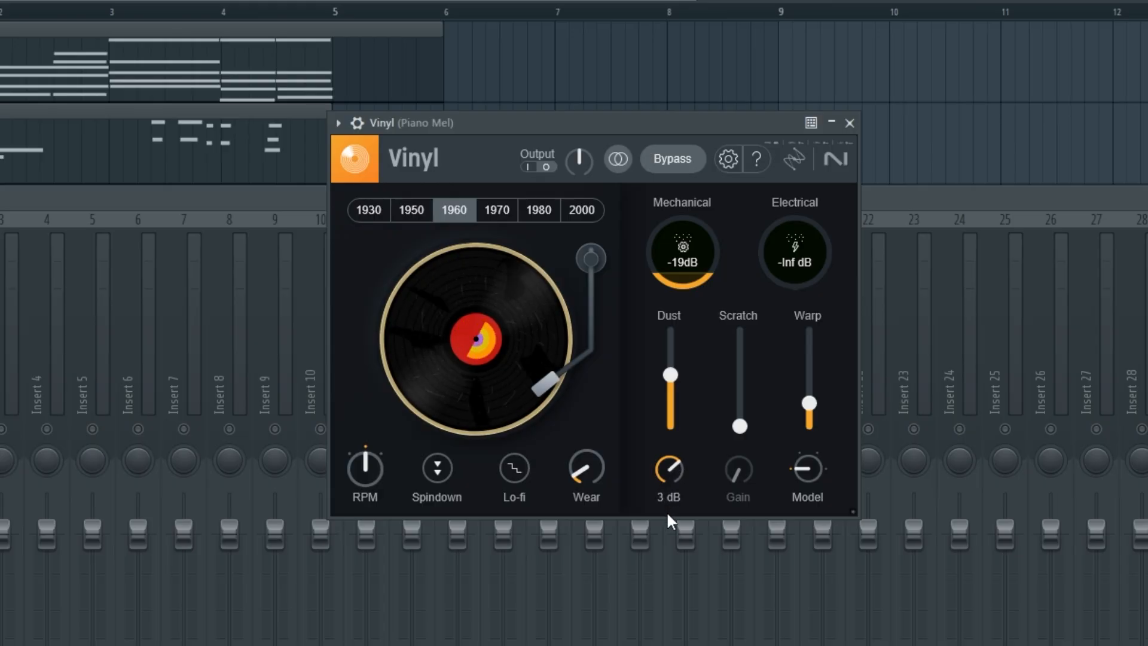
# Raise the Piano Mel Vinyl effect's Warp to about half, switch the warp model and increase the Wear amount
pyautogui.moveTo(809, 405); pyautogui.dragTo(805, 397)
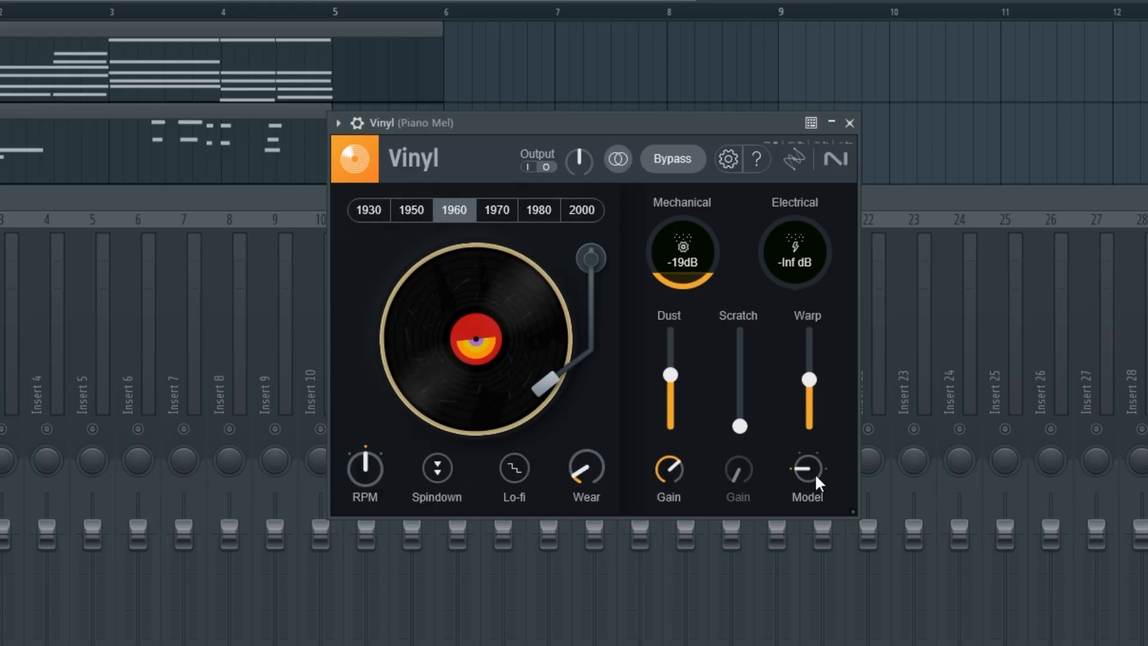
pyautogui.moveTo(815, 476); pyautogui.dragTo(828, 212)
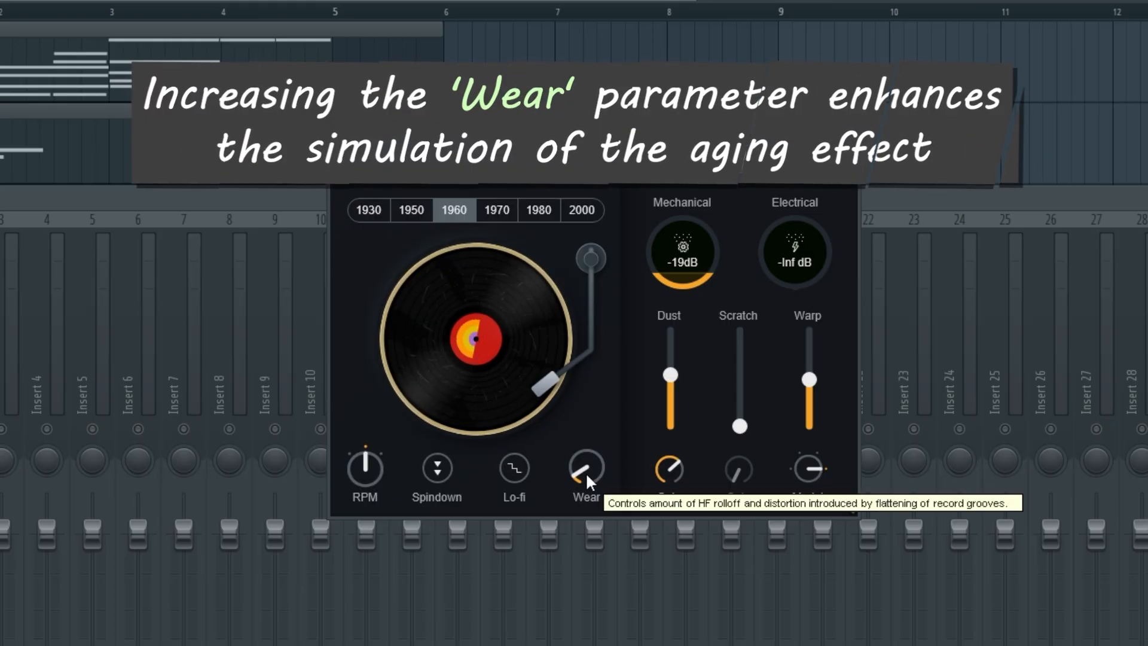
pyautogui.moveTo(586, 472); pyautogui.dragTo(602, 413)
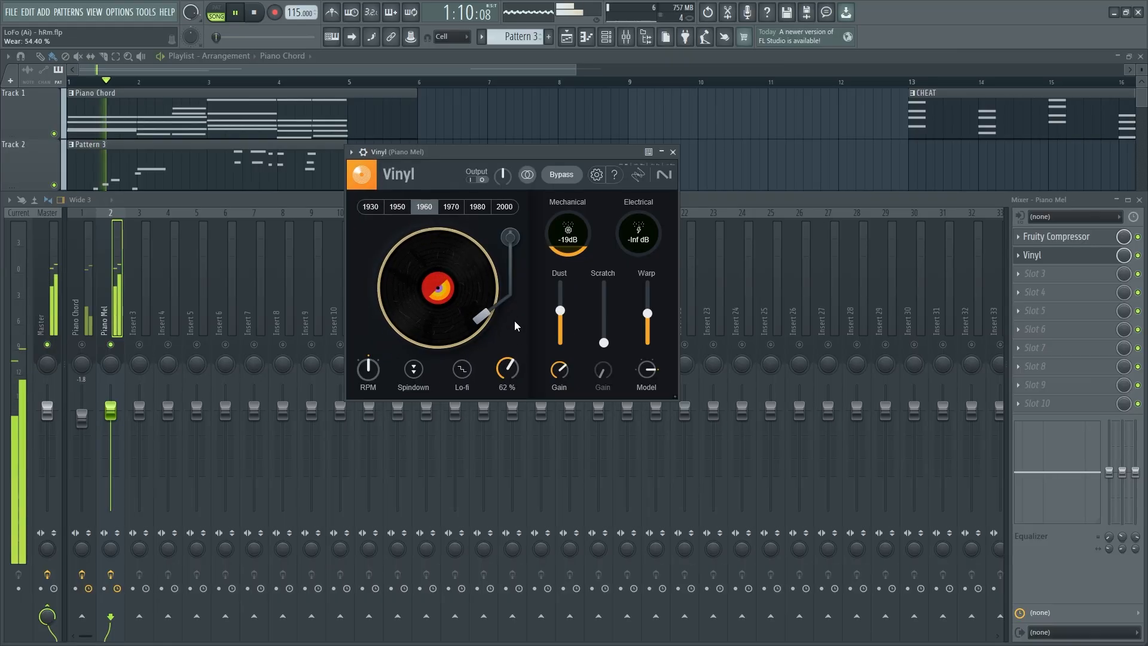
pyautogui.moveTo(514, 322); pyautogui.dragTo(520, 365)
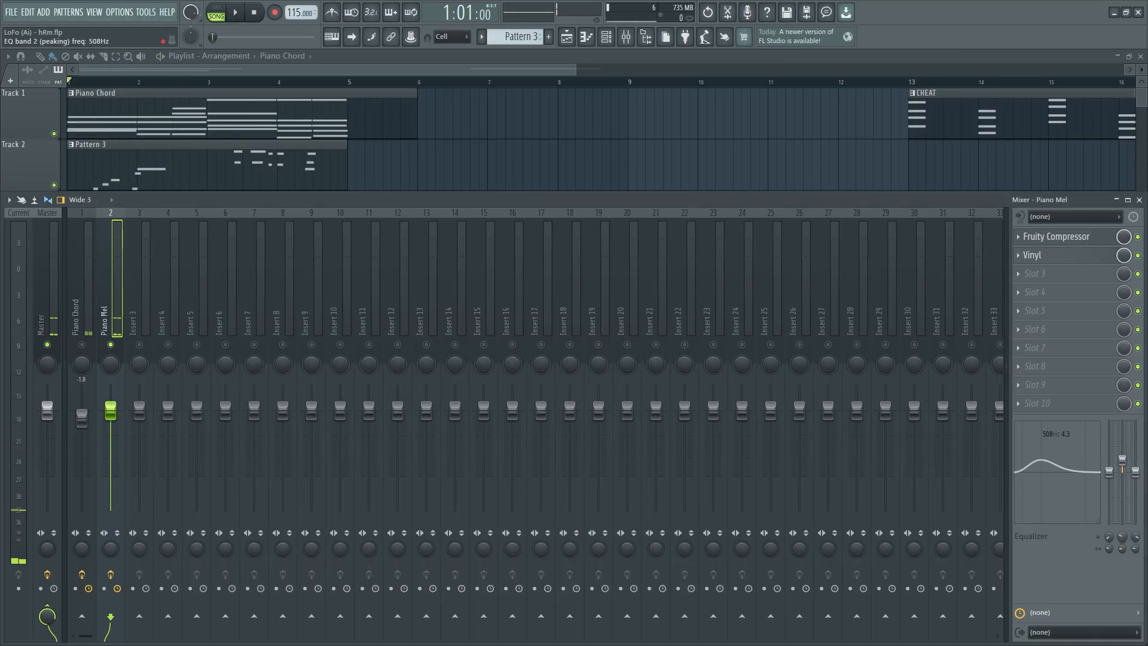
# Equalize the Piano Mel track with -18 dB at 90 Hz, +4.6 dB at 352 Hz and -8.7 dB at 5.7 kHz, and play it back
pyautogui.moveTo(1111, 489); pyautogui.dragTo(1123, 517)
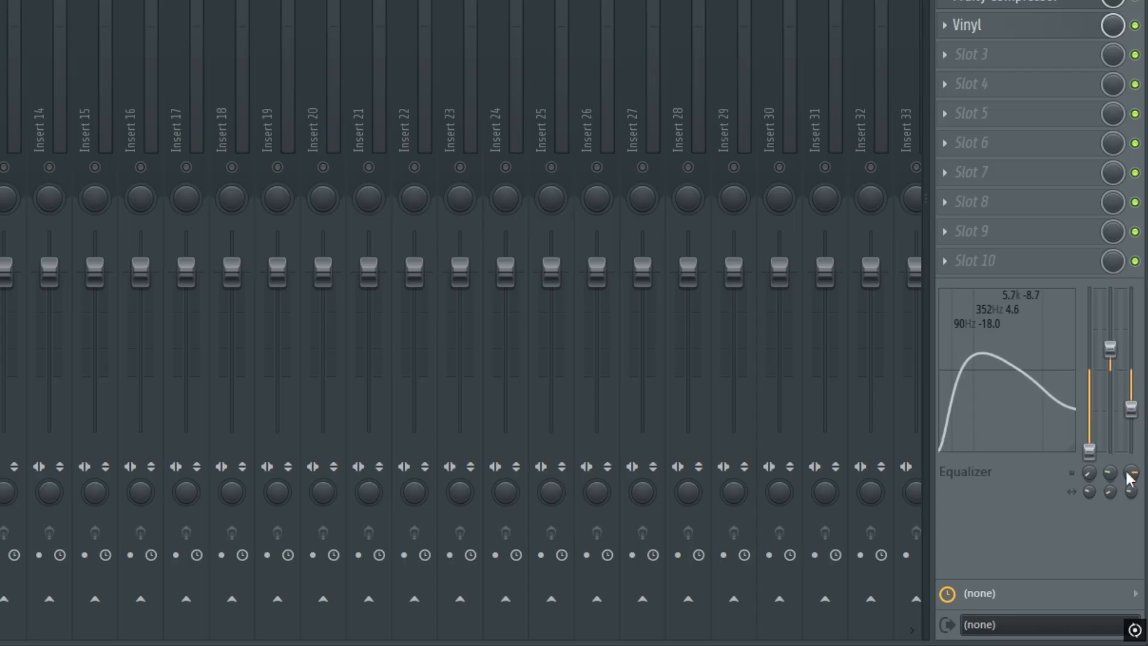
pyautogui.press('space')
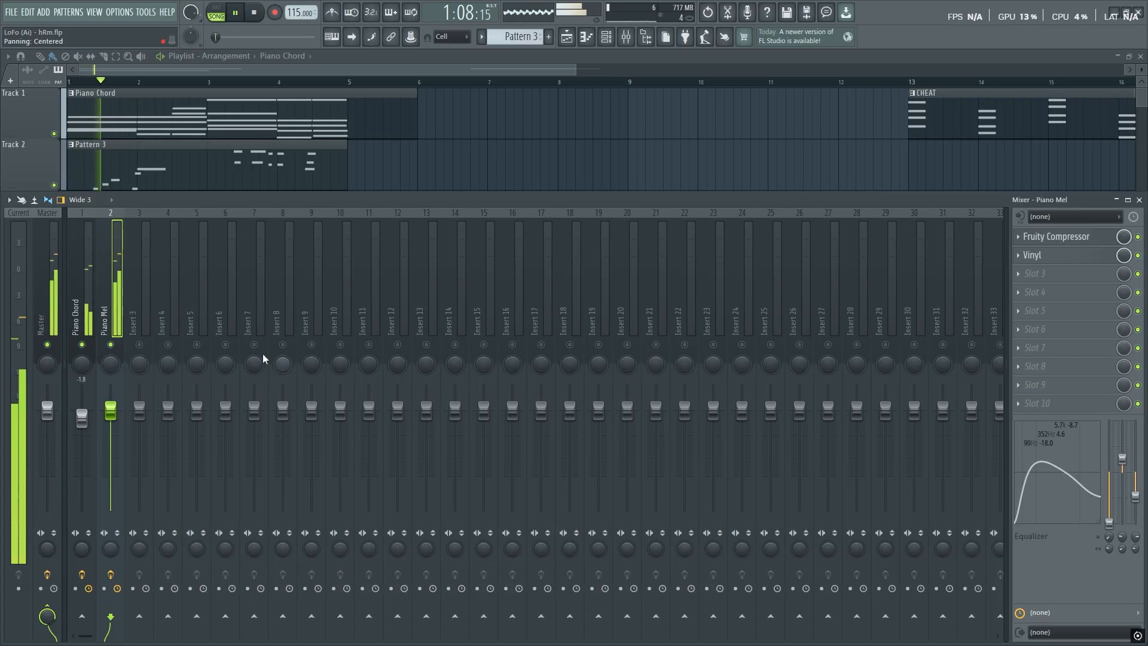
# Fine-tune the Piano Chord track's Fruity Compressor and adjust the track's volume fader during playback
pyautogui.click(87, 431)
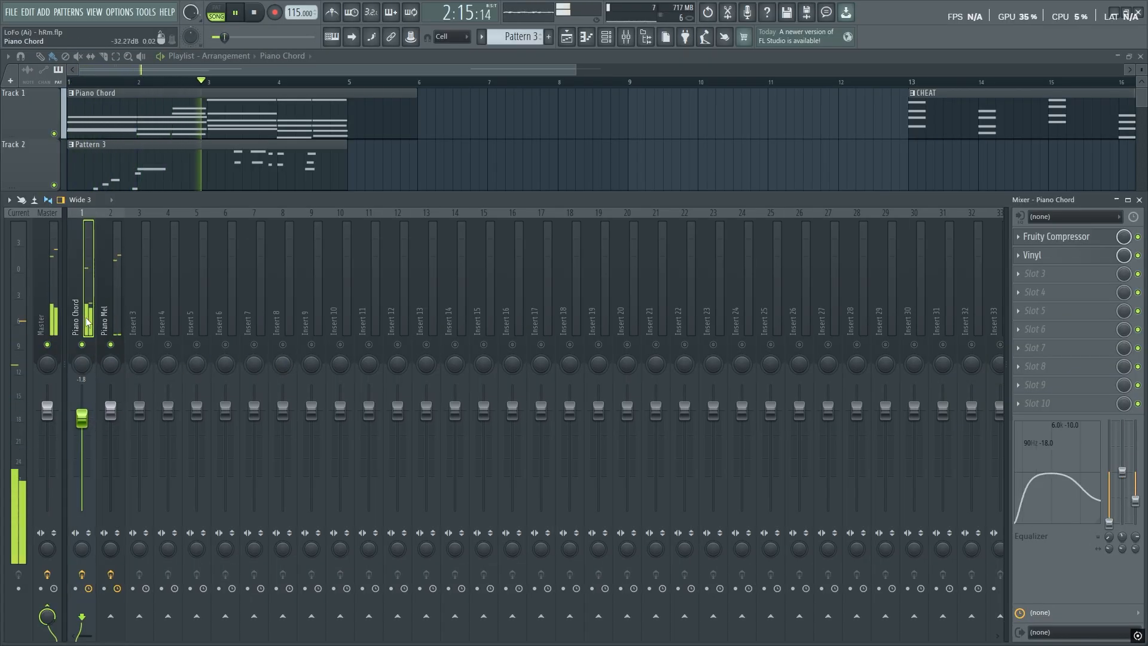
pyautogui.click(1056, 236)
pyautogui.moveTo(375, 174); pyautogui.dragTo(376, 176)
pyautogui.moveTo(568, 173); pyautogui.dragTo(568, 169)
pyautogui.moveTo(85, 421); pyautogui.dragTo(85, 417)
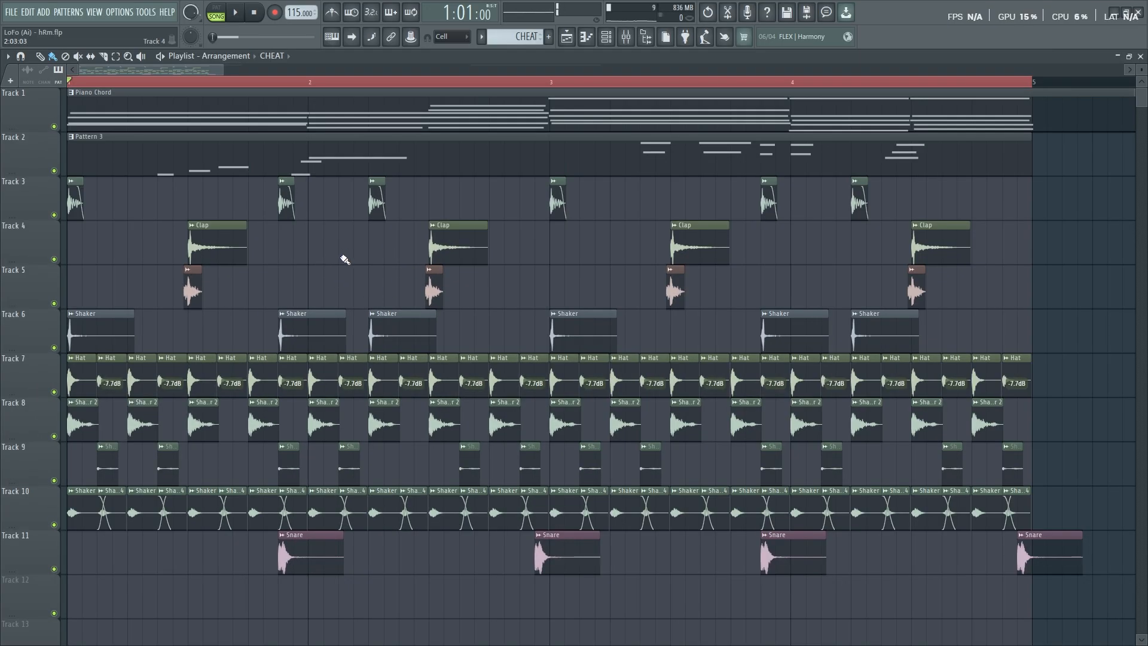
# Audition the one-shots in the Lo-Fi OneShots sample folder, including Clap, Hat, Kick, Preshift, the shakers and Snare
pyautogui.click(646, 37)
pyautogui.click(64, 299)
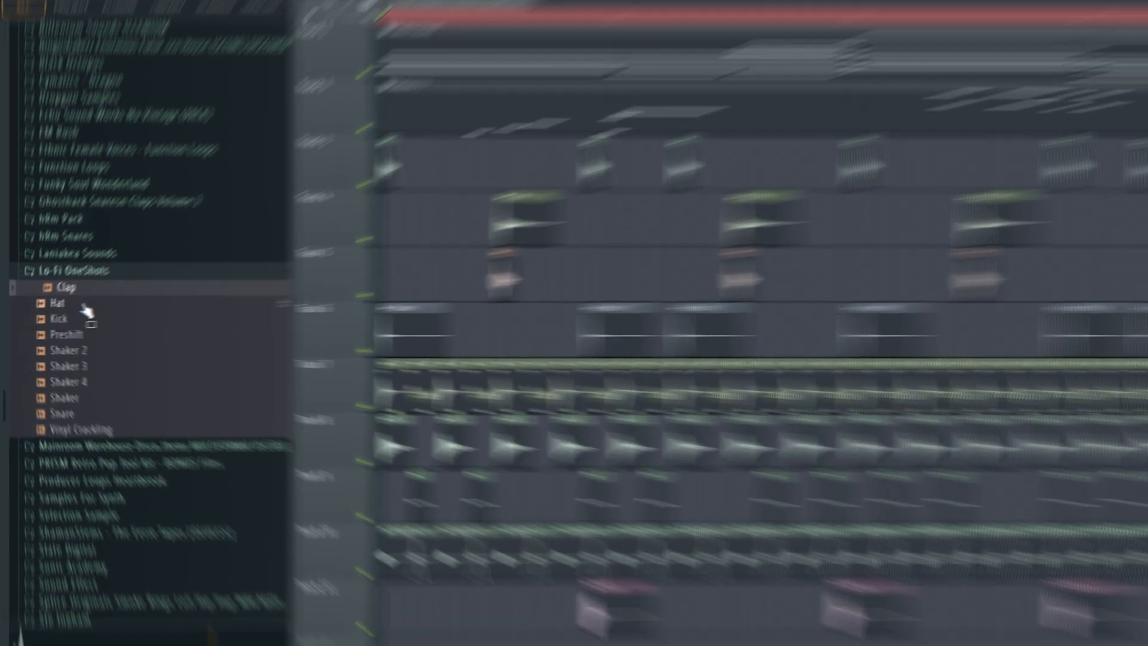
pyautogui.click(67, 309)
pyautogui.click(71, 322)
pyautogui.click(78, 335)
pyautogui.click(141, 359)
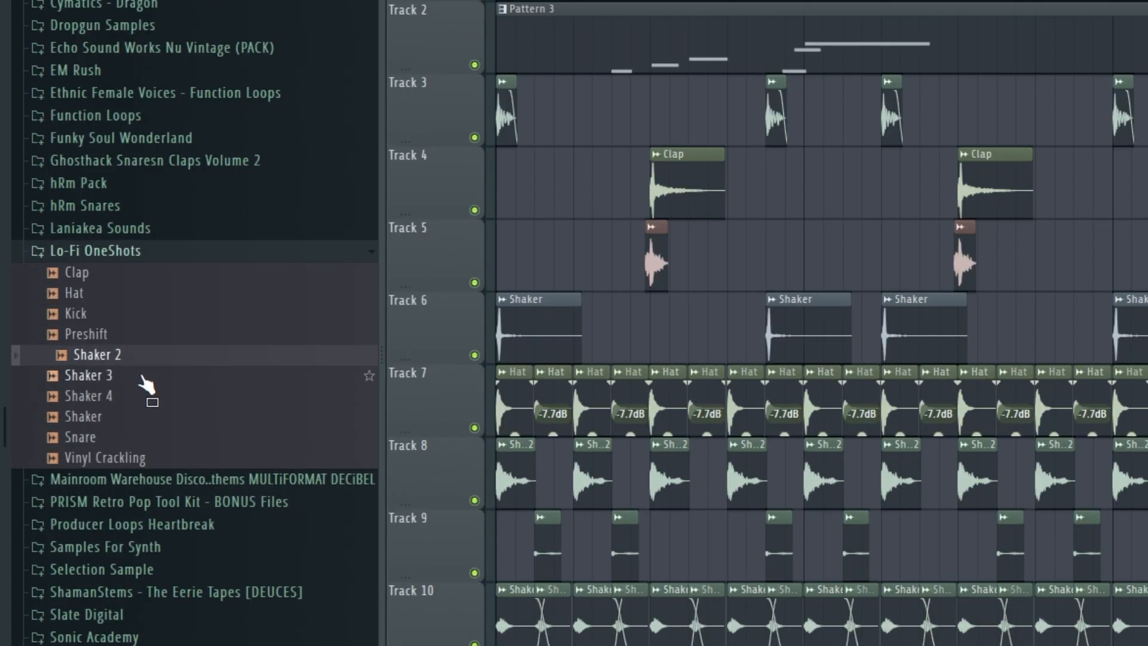
pyautogui.click(142, 377)
pyautogui.click(143, 397)
pyautogui.click(144, 417)
pyautogui.click(144, 439)
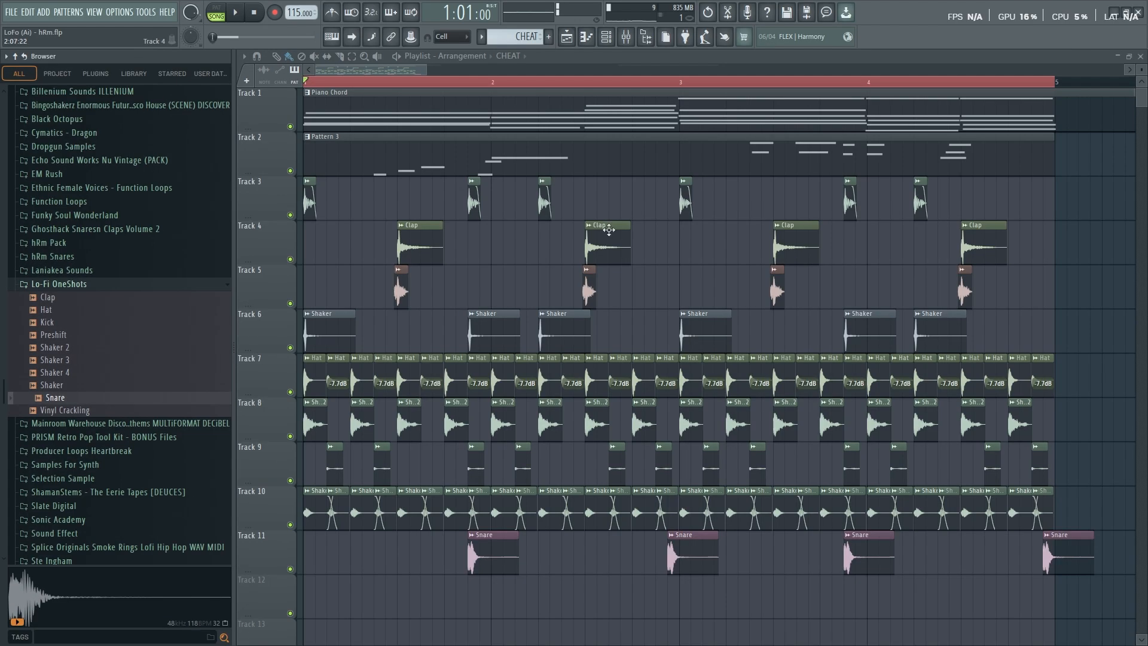
pyautogui.click(648, 38)
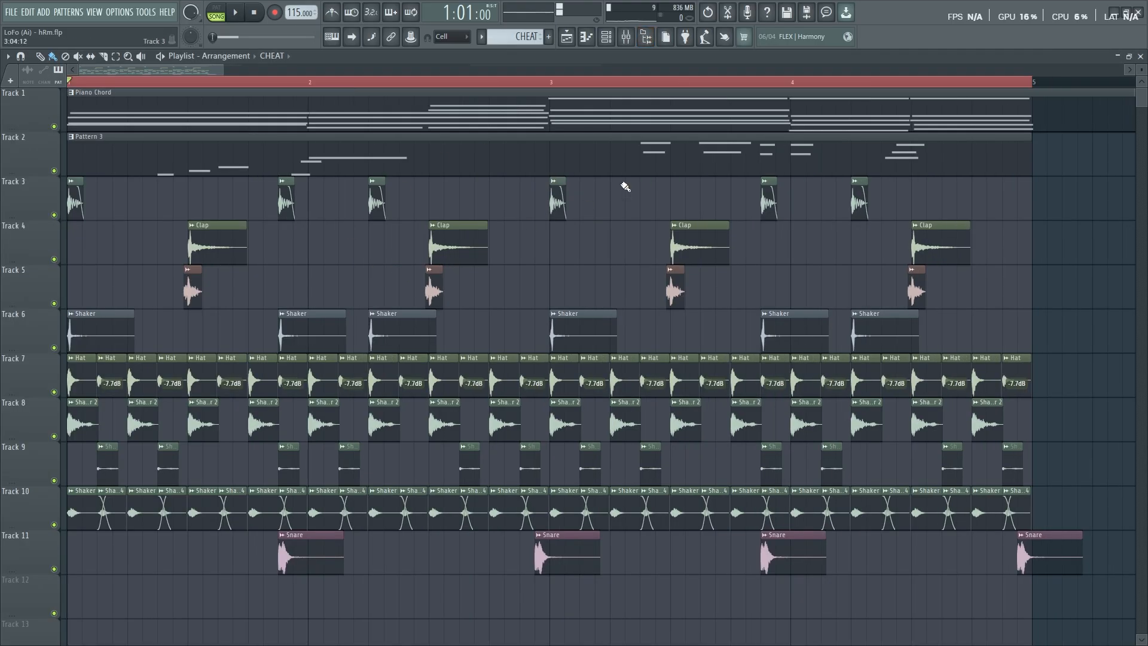
# Show the mixer and examine how the Kick track is routed to the DrumKits track
pyautogui.click(631, 42)
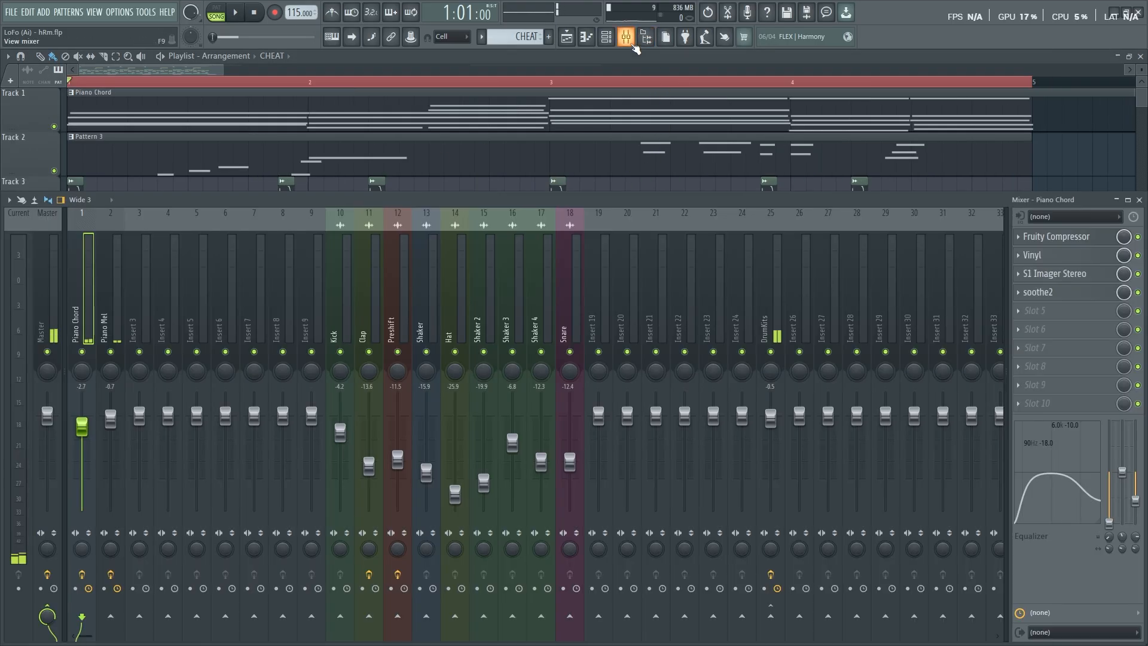
pyautogui.click(353, 323)
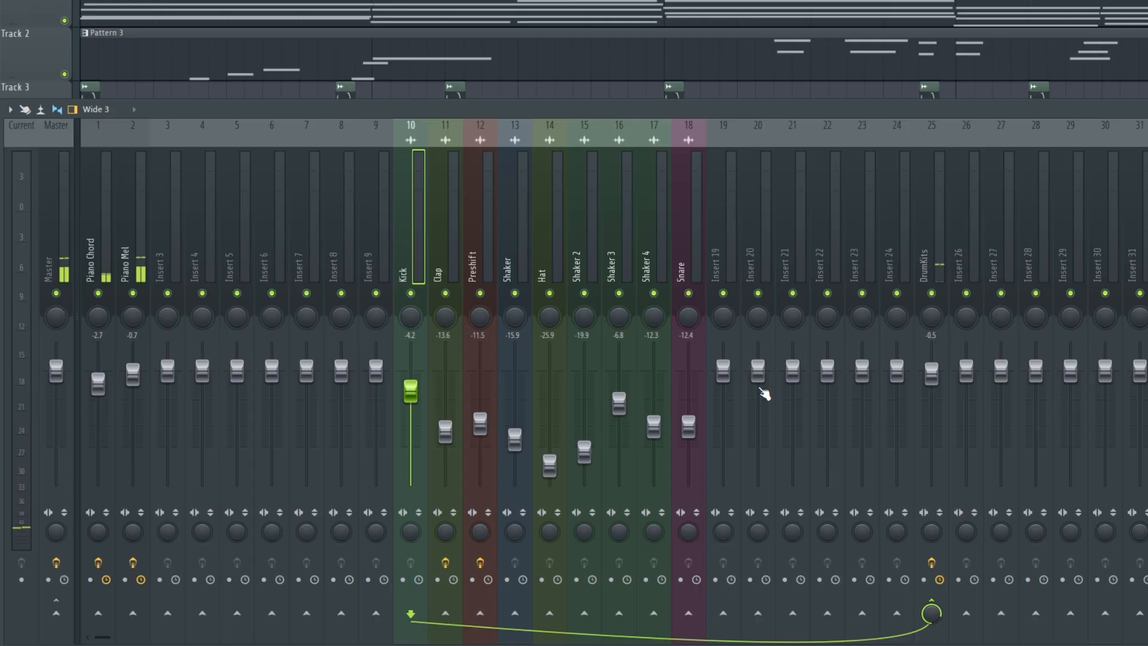
pyautogui.click(925, 256)
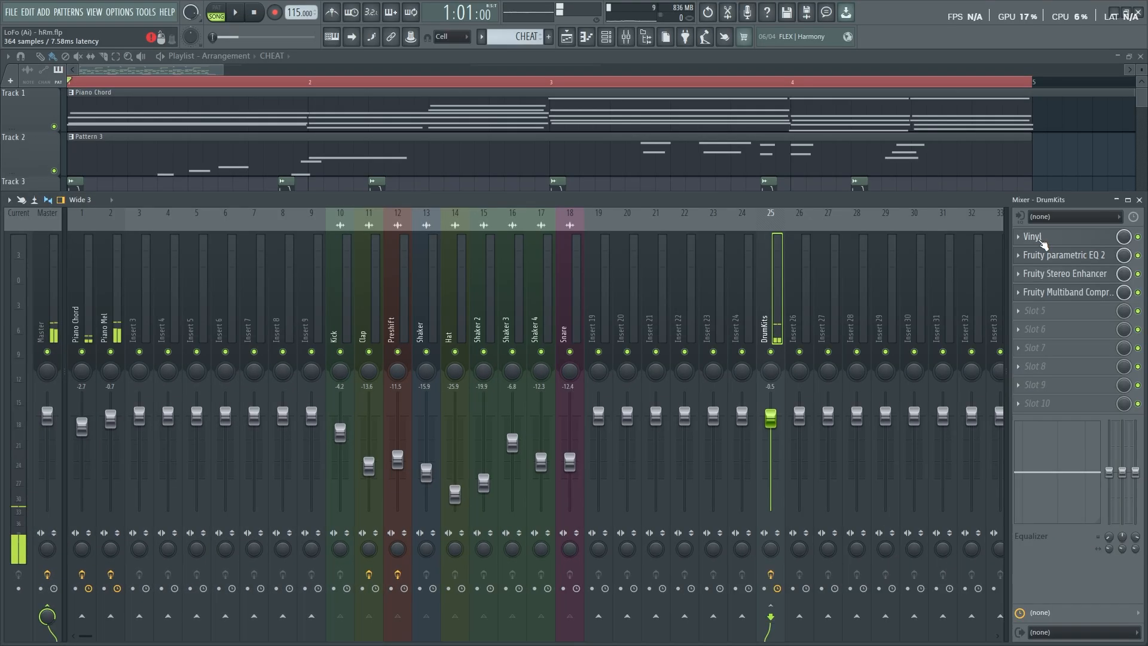
# Examine the DrumKits track's Vinyl, Fruity parametric EQ 2, Fruity Stereo Enhancer and Fruity Multiband Compressor settings, and return to the playlist
pyautogui.click(1043, 242)
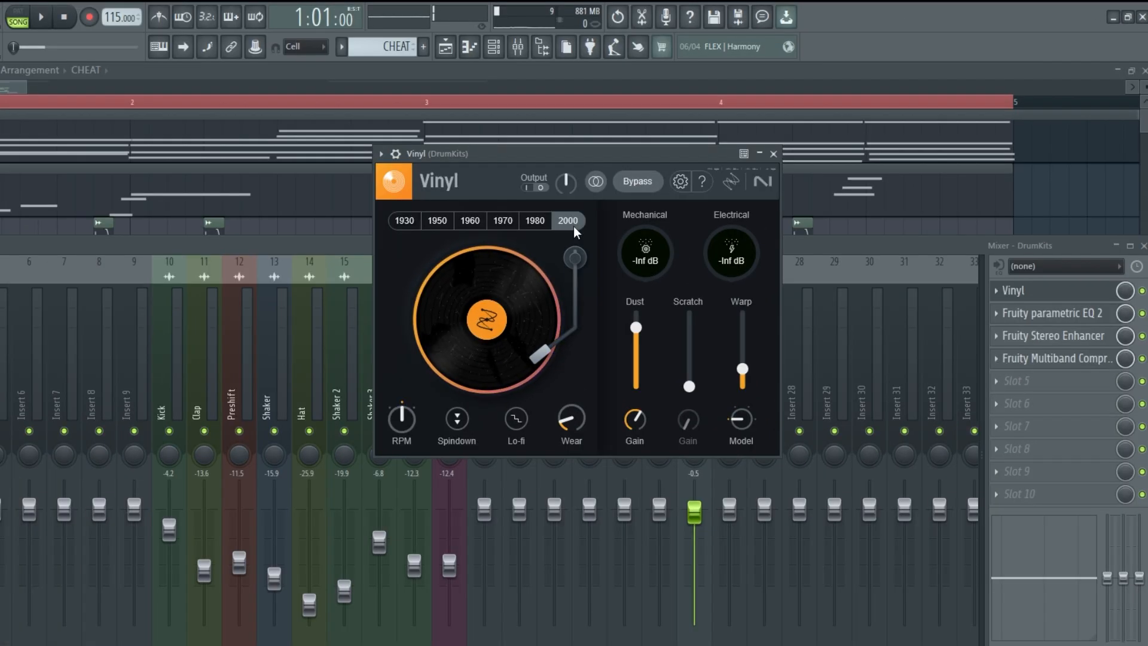
pyautogui.click(774, 154)
pyautogui.click(1043, 313)
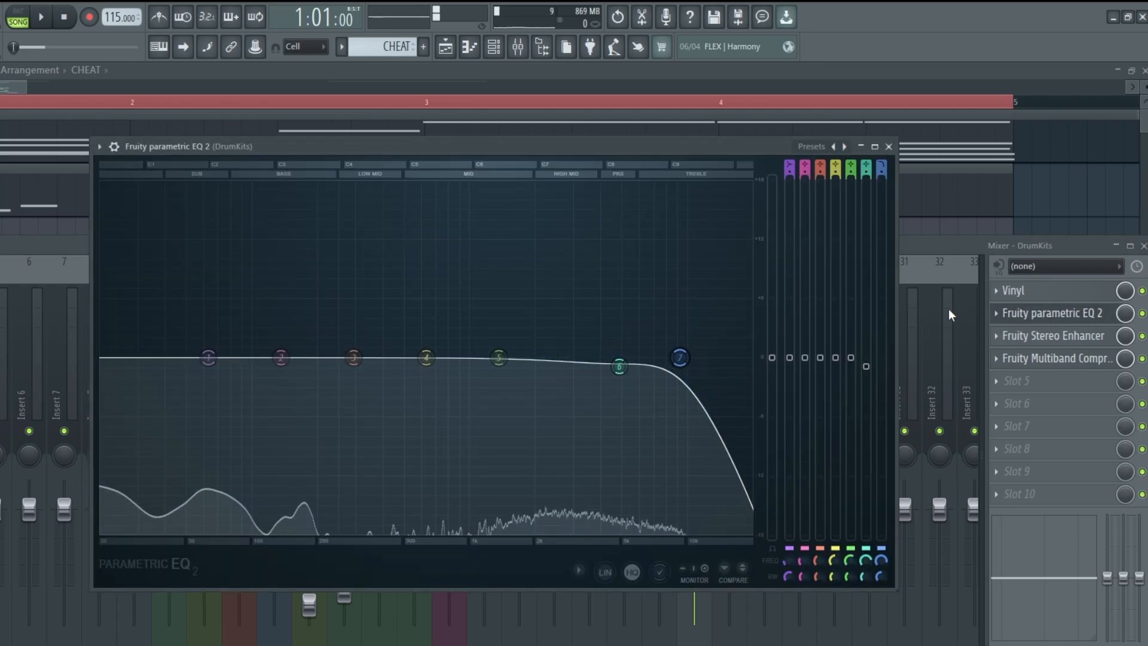
pyautogui.click(1051, 336)
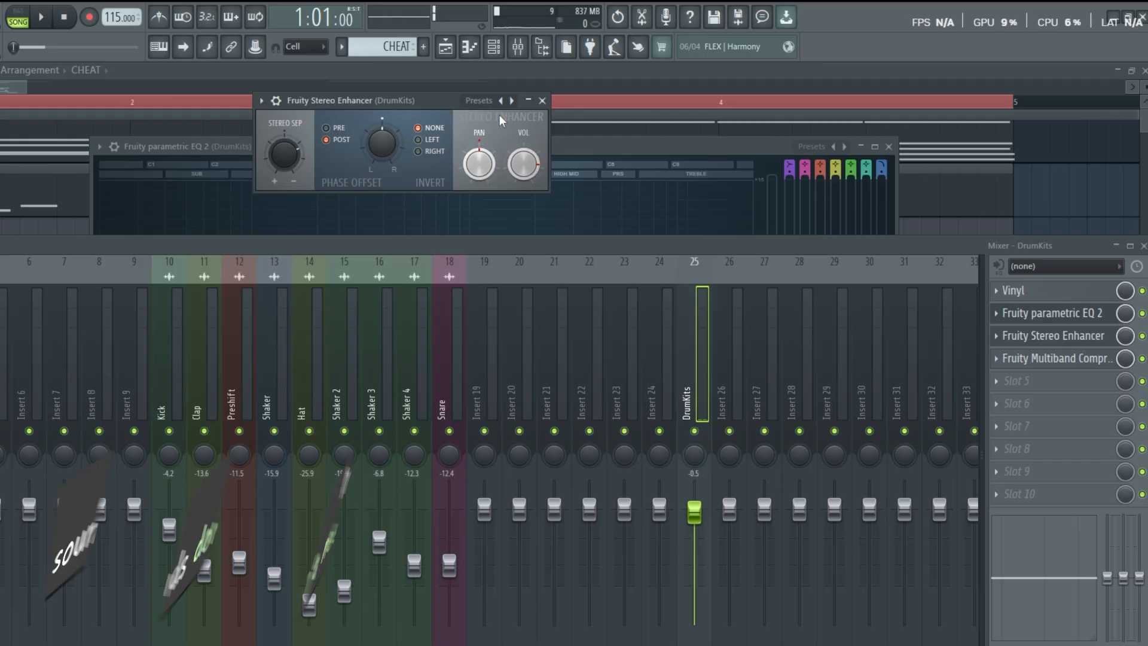
pyautogui.moveTo(446, 101); pyautogui.dragTo(461, 136)
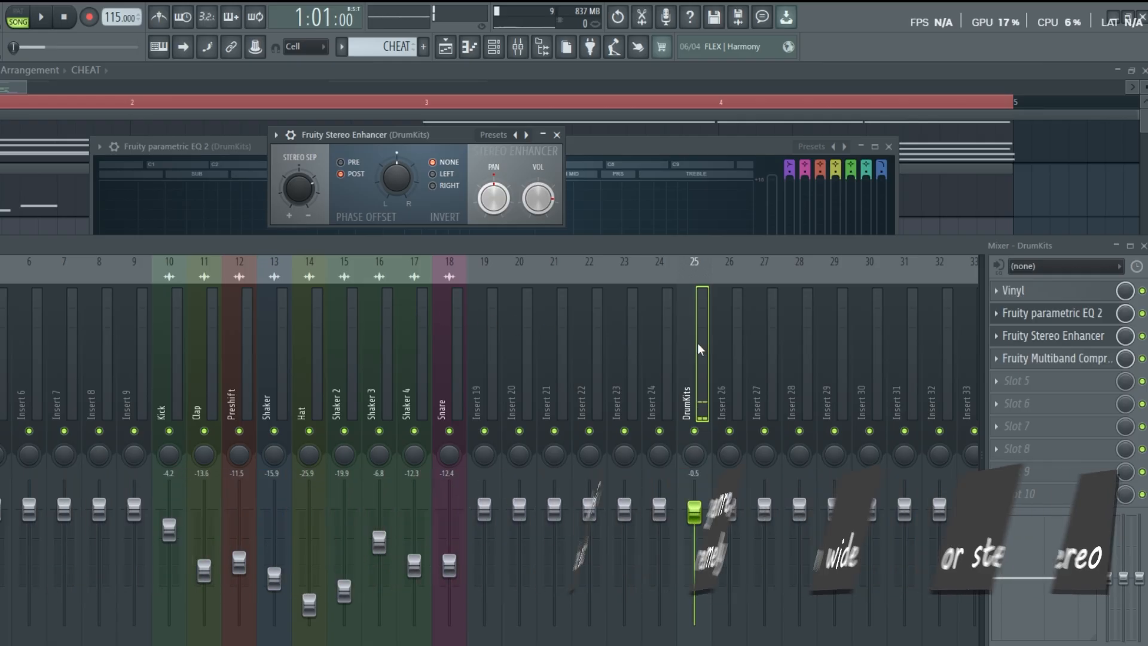
pyautogui.click(1068, 358)
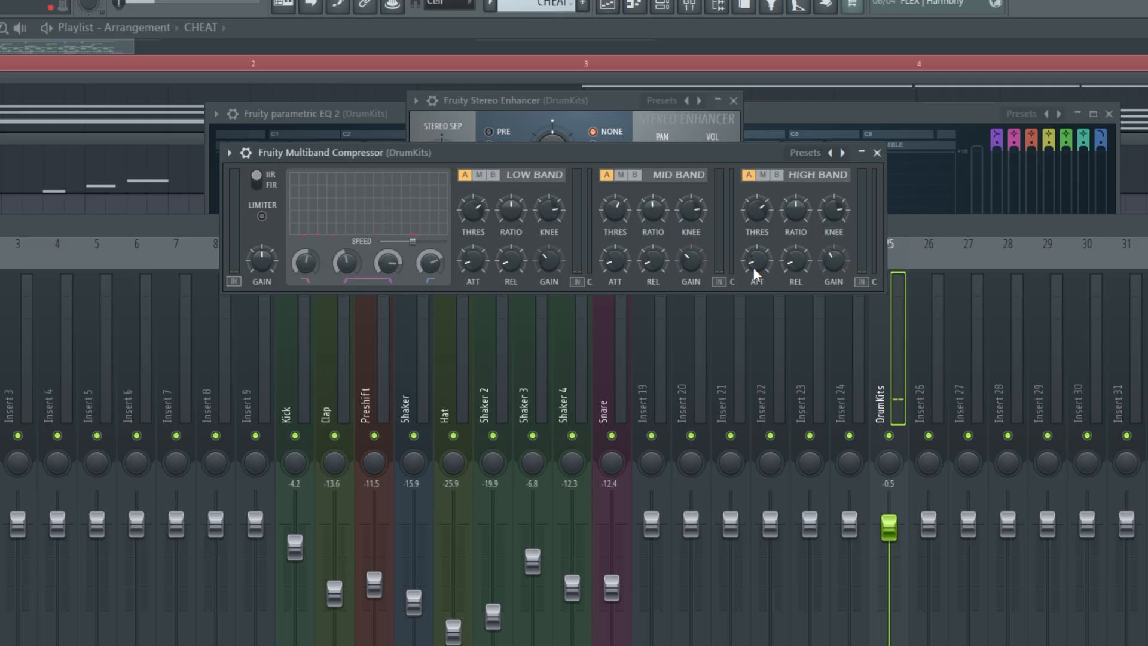
pyautogui.click(876, 153)
pyautogui.click(734, 101)
pyautogui.click(1109, 114)
pyautogui.press('F9')
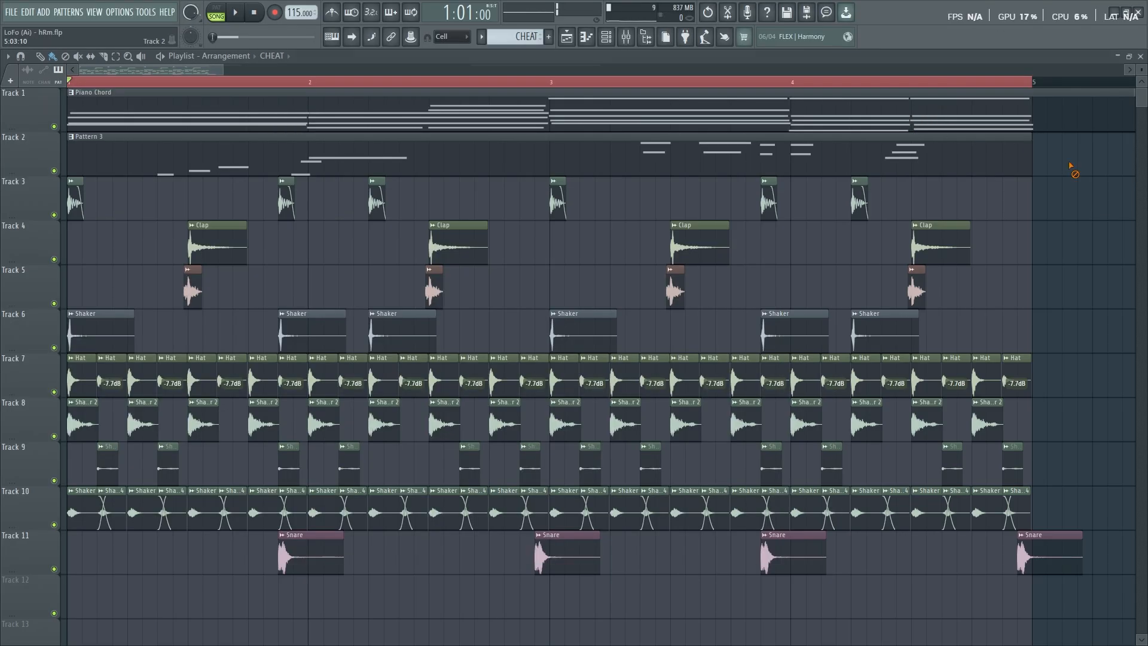
# Listen to the drums alone with Tracks 1 and 2 muted, unmute both piano tracks and play the full loop
pyautogui.moveTo(54, 171); pyautogui.dragTo(55, 126)
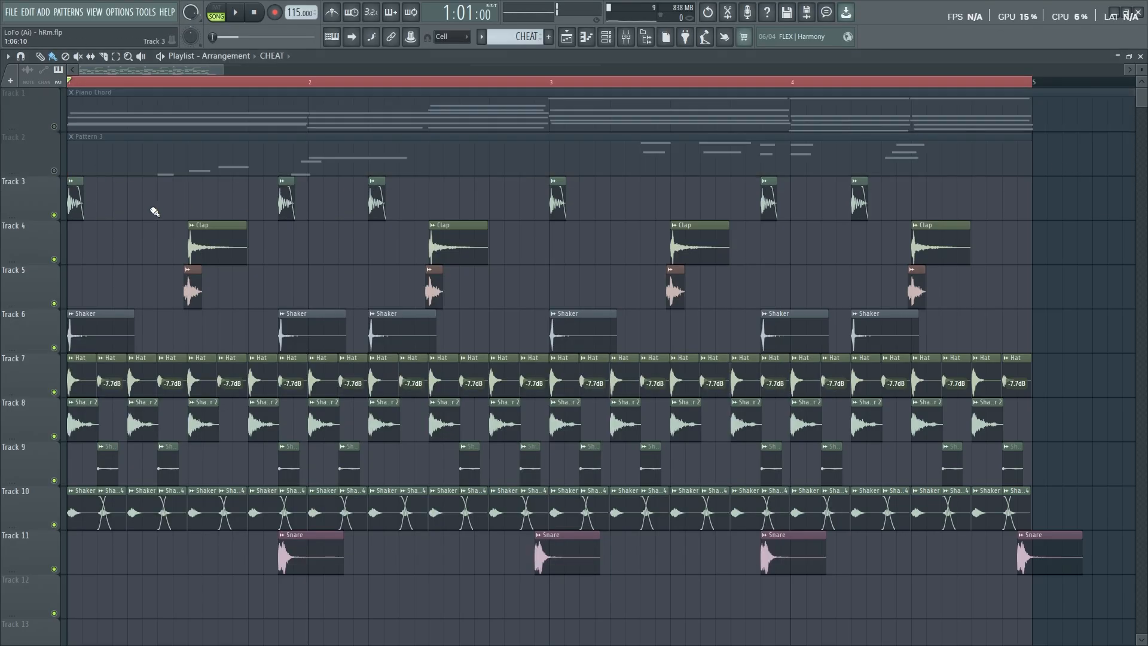
pyautogui.press('space')
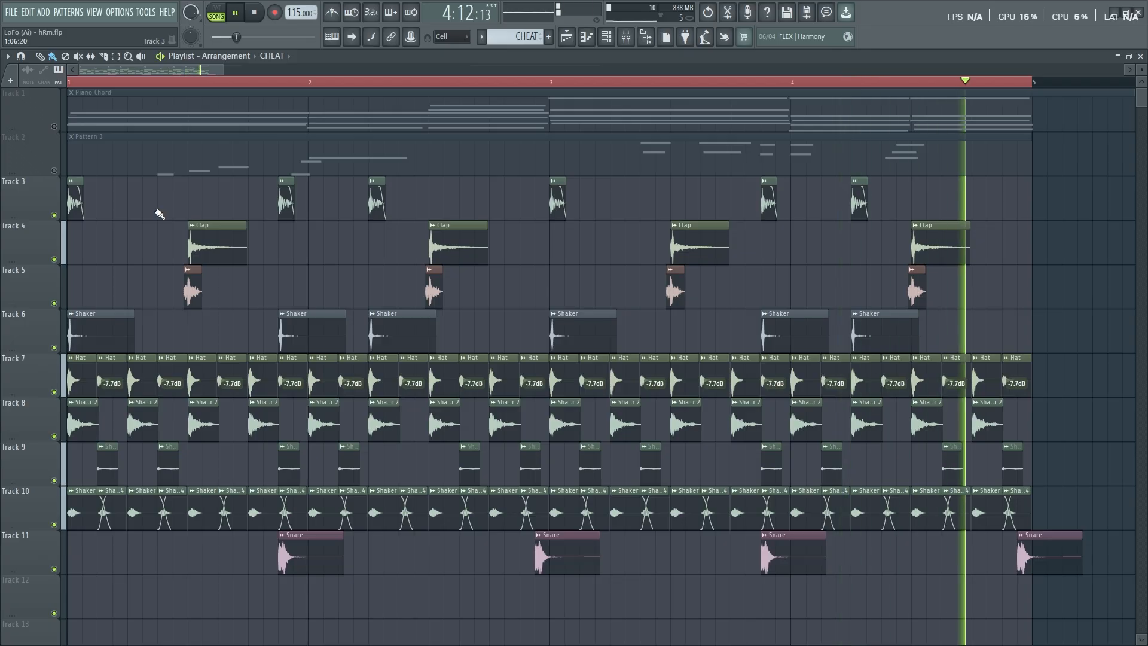
pyautogui.press('space')
pyautogui.click(54, 171)
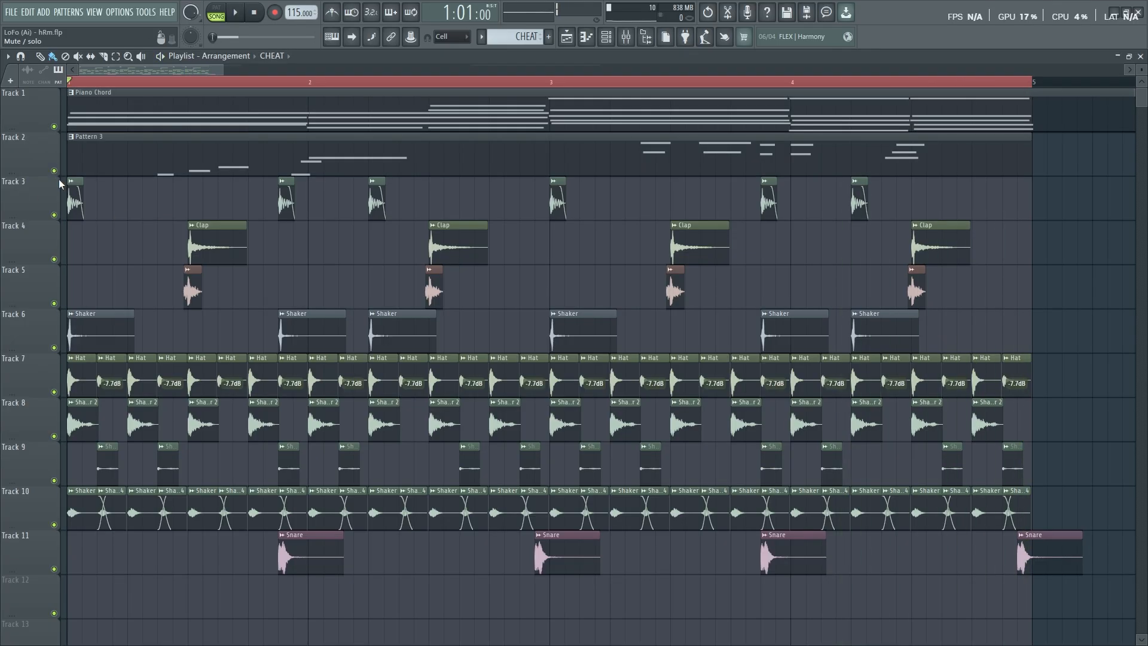
pyautogui.press('space')
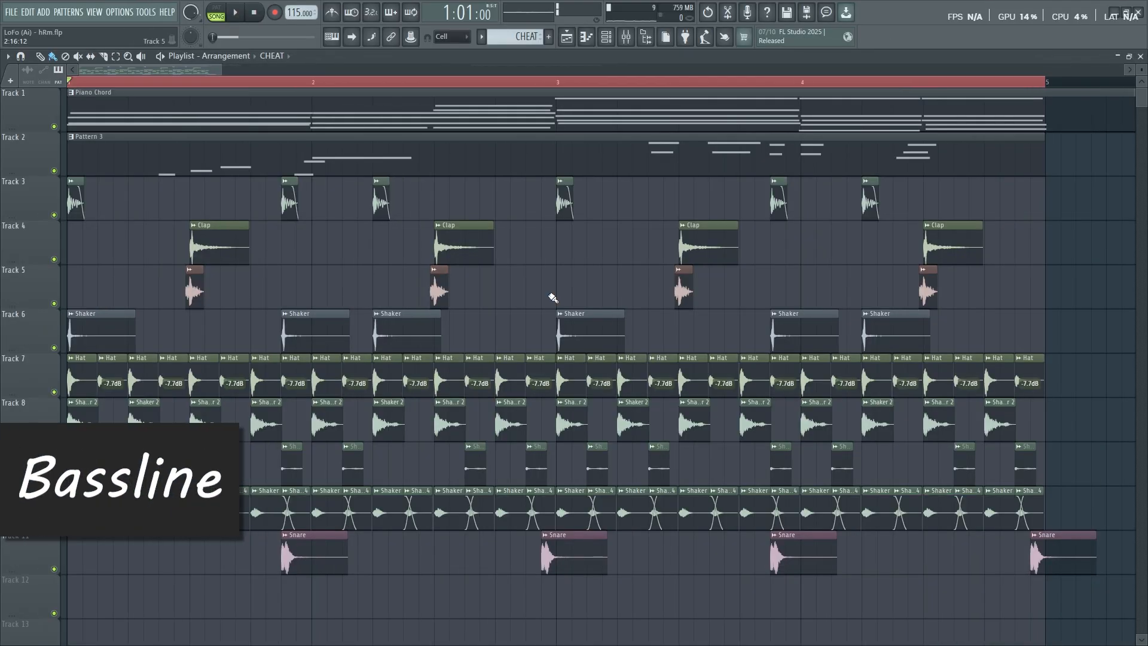
# Move the CHEAT pattern clip from bar 13 of Track 1 to the start of Track 12
pyautogui.keyDown('ctrl'); pyautogui.scroll(-5, 553, 297); pyautogui.keyUp('ctrl')
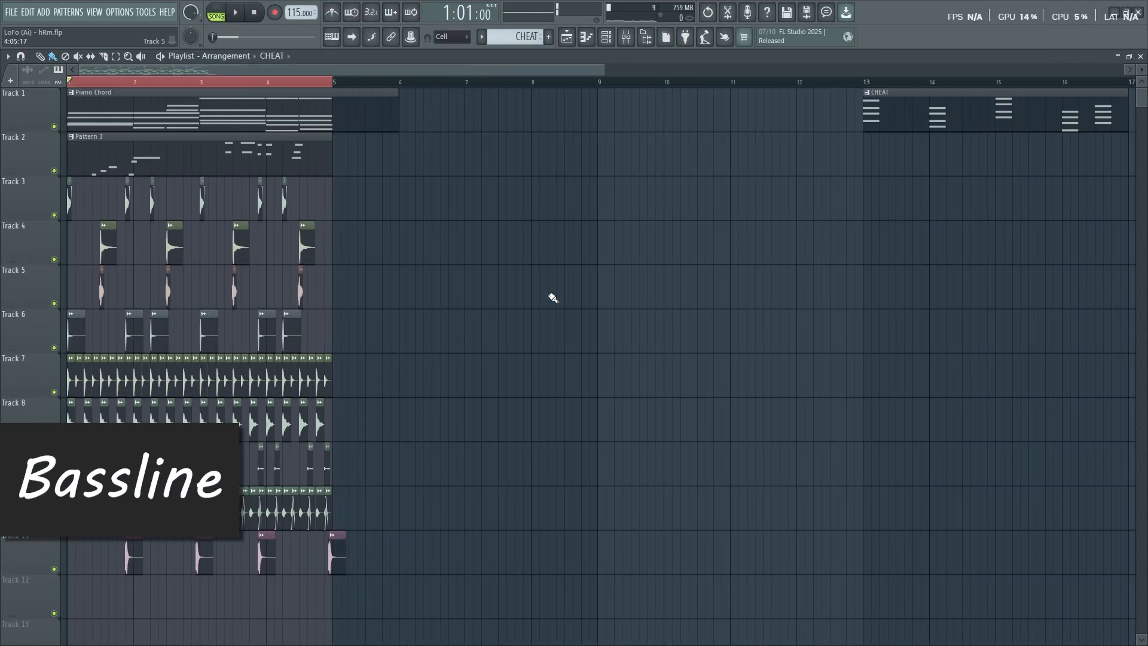
pyautogui.moveTo(956, 111); pyautogui.dragTo(90, 606)
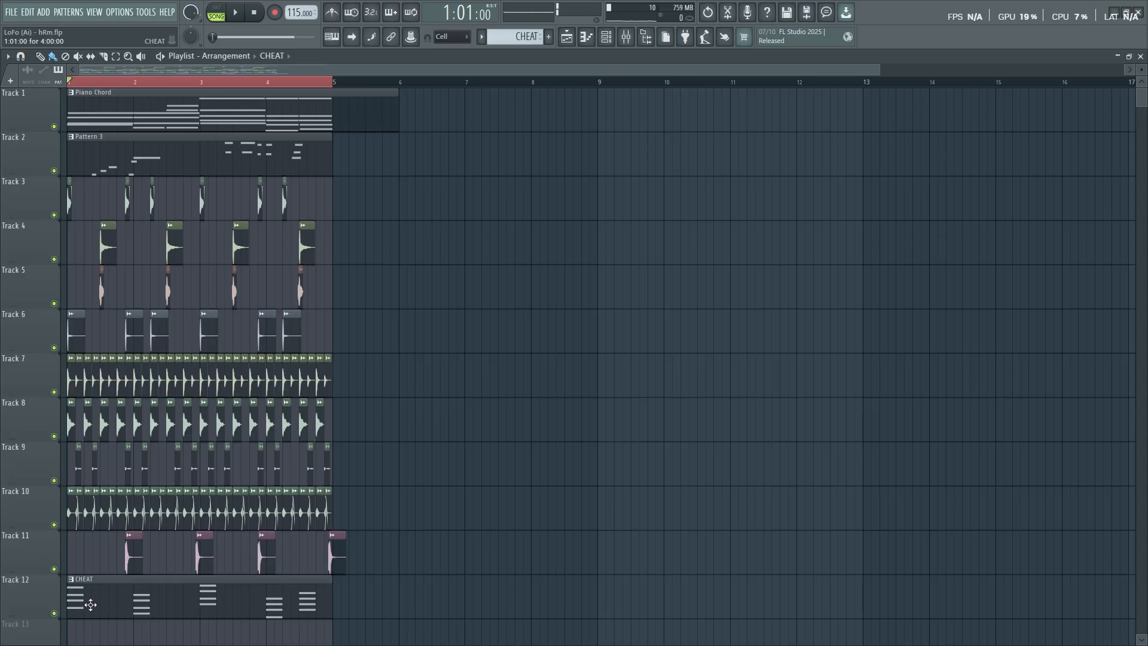
pyautogui.keyDown('ctrl'); pyautogui.scroll(5, 90, 605); pyautogui.keyUp('ctrl')
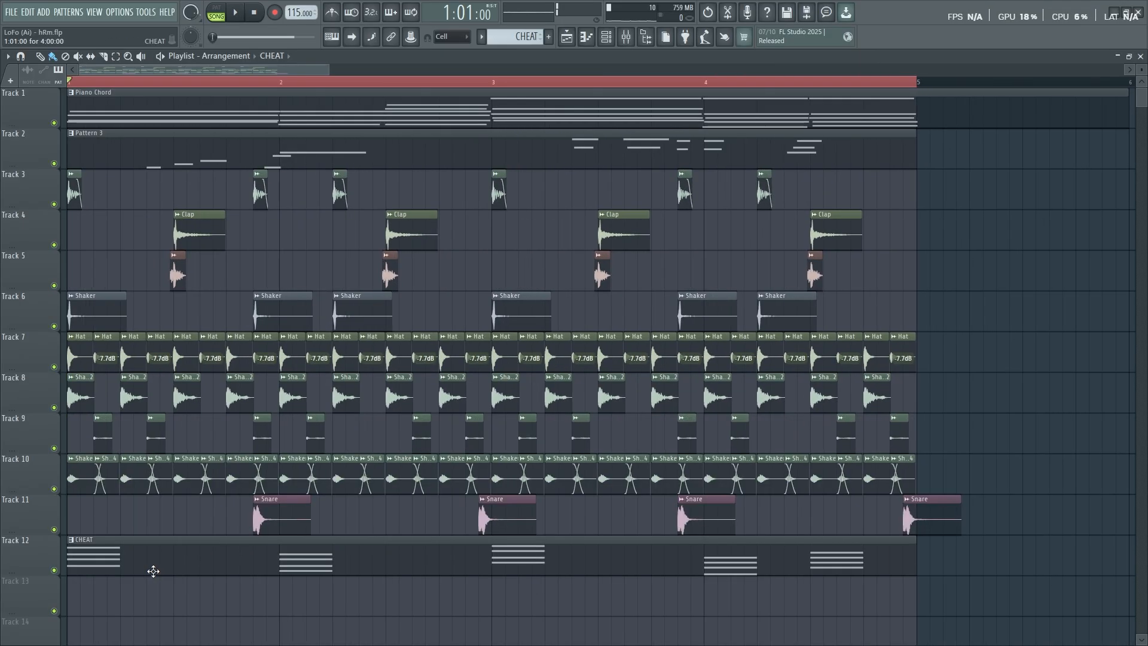
# Apply quick legato to all notes of the CHEAT pattern so that each chord extends to the next one
pyautogui.doubleClick(153, 568)
pyautogui.hotkey('ctrl', 'a')
pyautogui.hotkey('ctrl', 'l')
pyautogui.press('Return')
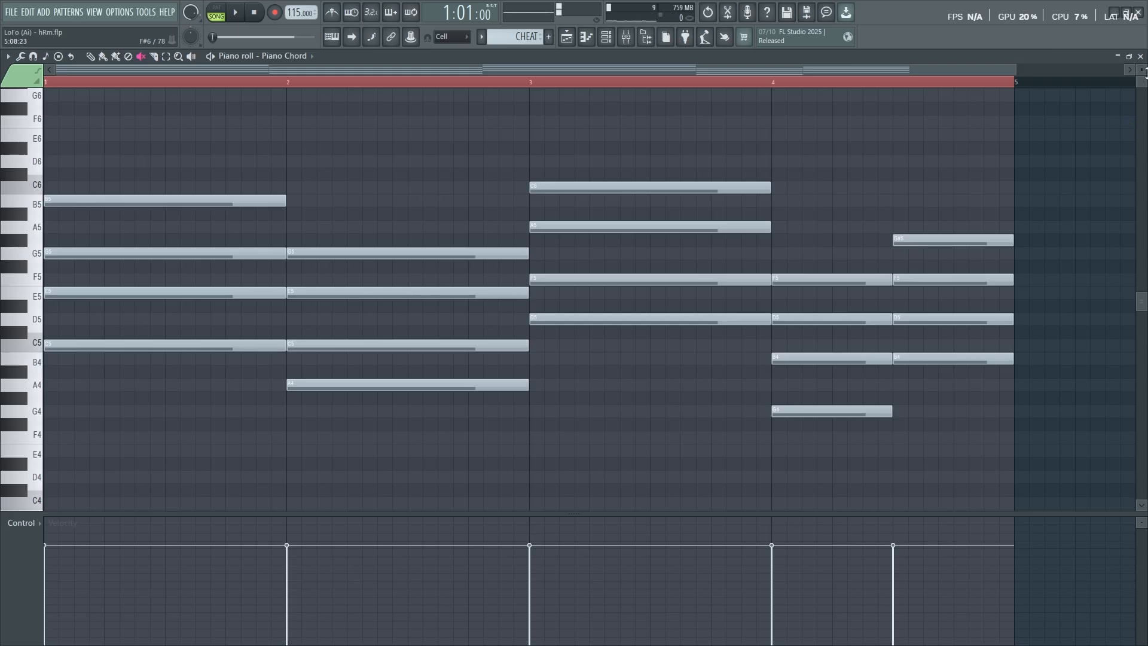
pyautogui.click(1142, 56)
# Add a BooBass instrument channel to the channel rack
pyautogui.click(606, 37)
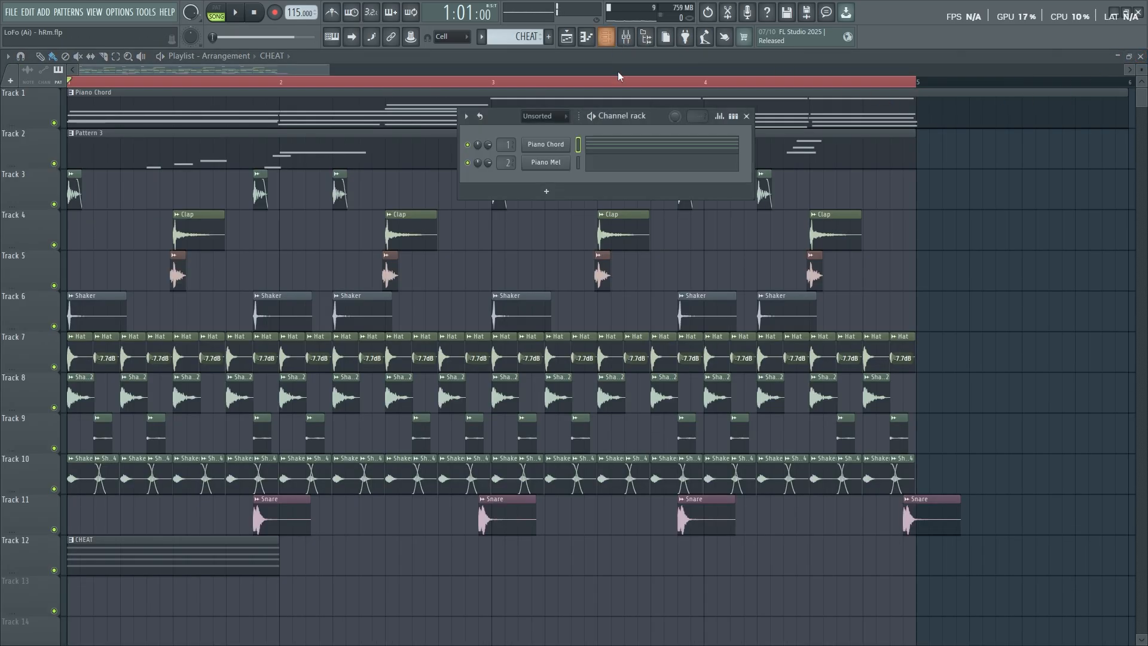
pyautogui.click(546, 192)
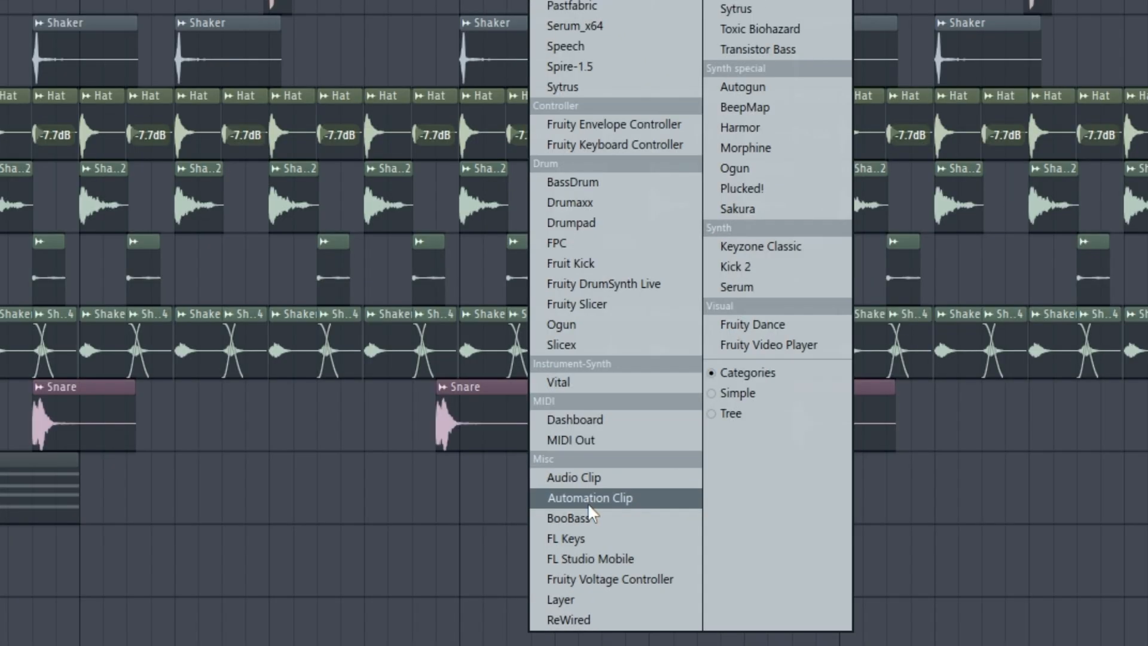
pyautogui.click(552, 573)
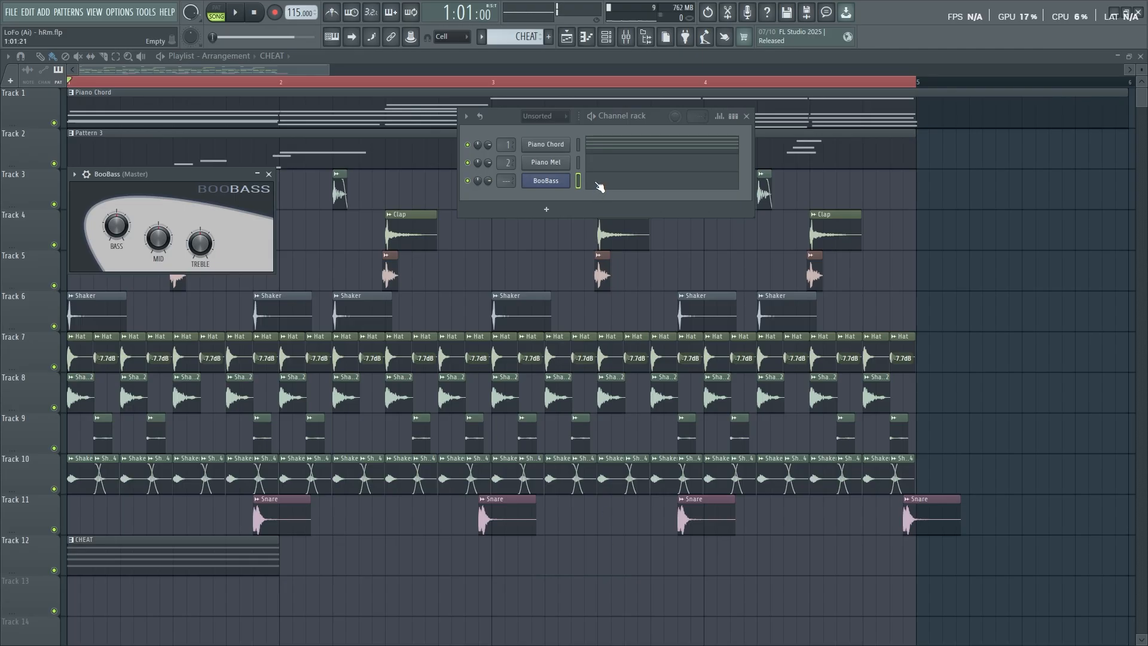
# In the BooBass piano roll, draw a long and a short C5 in bar 1, then a long A4 and a short A5 in bar 2
pyautogui.click(599, 184)
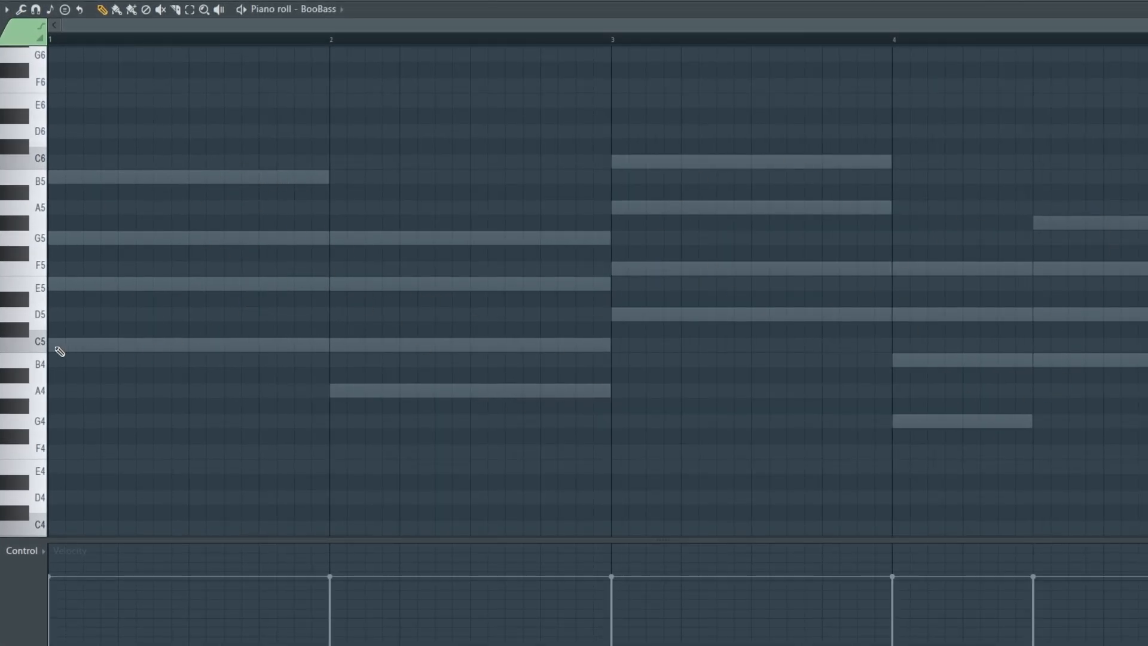
pyautogui.click(58, 346)
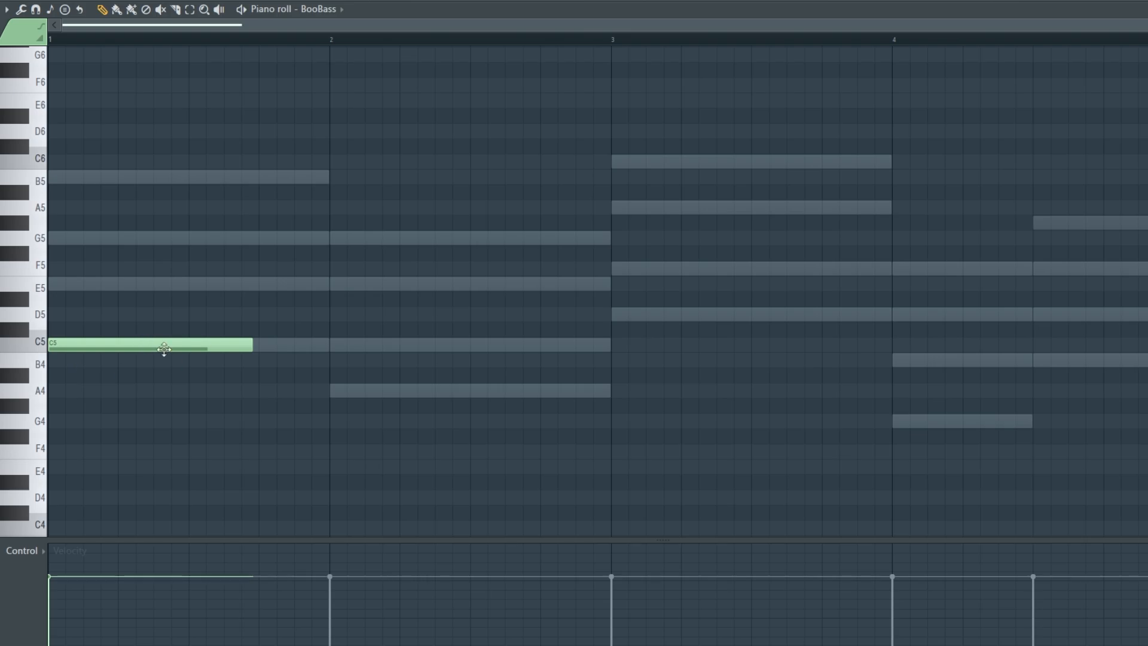
pyautogui.click(272, 349)
pyautogui.moveTo(461, 347); pyautogui.dragTo(321, 364)
pyautogui.click(341, 392)
pyautogui.moveTo(391, 395); pyautogui.dragTo(477, 396)
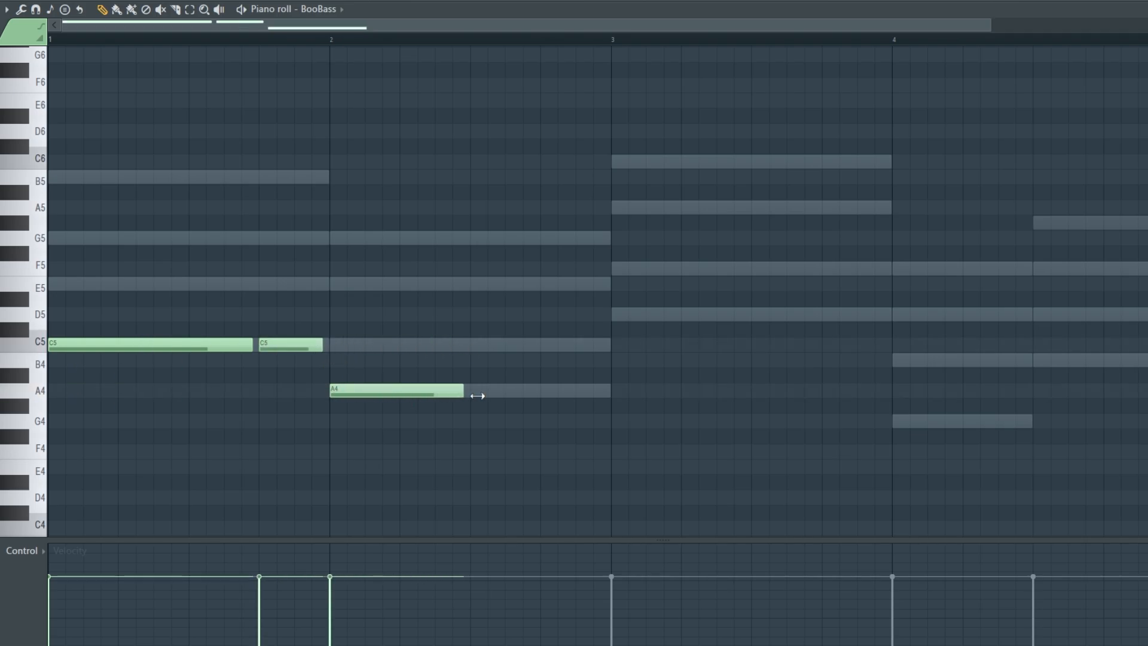
pyautogui.click(547, 208)
pyautogui.moveTo(745, 208); pyautogui.dragTo(605, 209)
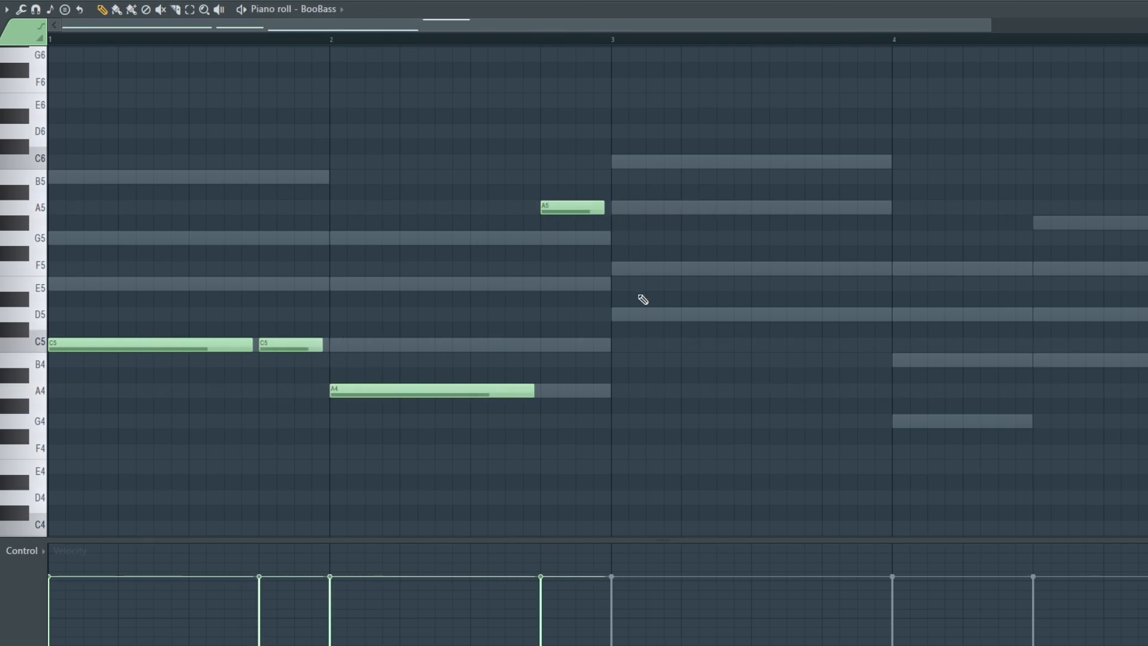
# Add a long D5 and a short A5 in bar 3, and a G4 and a B4 each filling half of bar 4
pyautogui.click(620, 314)
pyautogui.moveTo(674, 320); pyautogui.dragTo(811, 322)
pyautogui.click(829, 209)
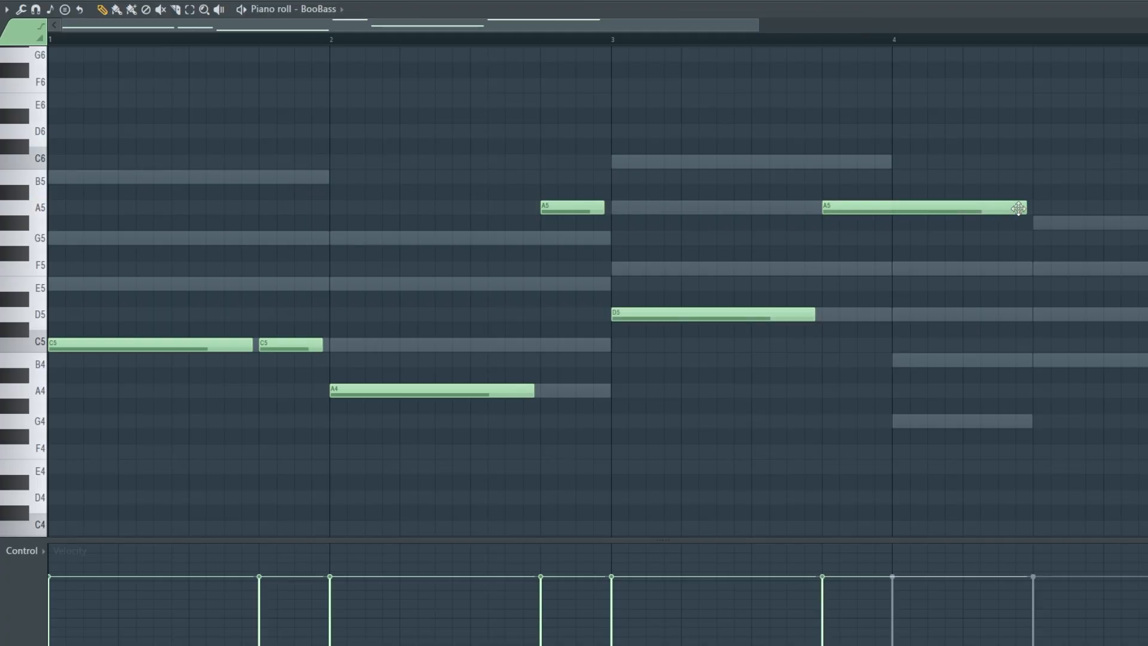
pyautogui.moveTo(1026, 209); pyautogui.dragTo(892, 215)
pyautogui.click(897, 426)
pyautogui.moveTo(952, 425); pyautogui.dragTo(997, 423)
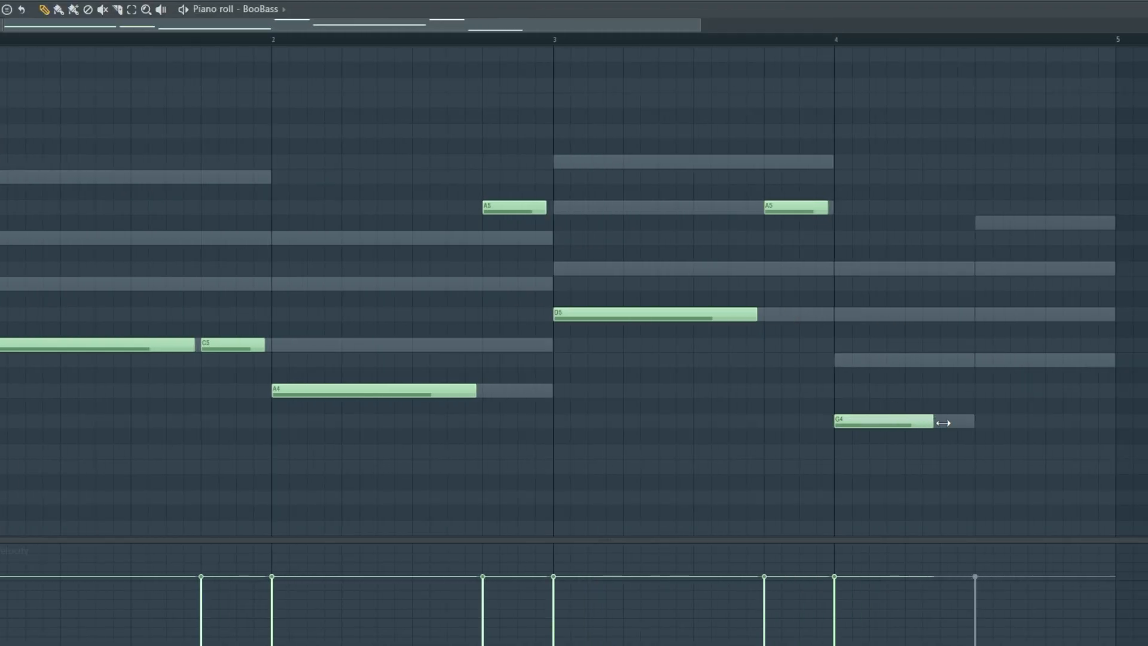
pyautogui.click(984, 360)
# Play the bassline, move the short A5 ending bar 3 down to A4 as a shorter note, and extend the D5 to meet it
pyautogui.press('space')
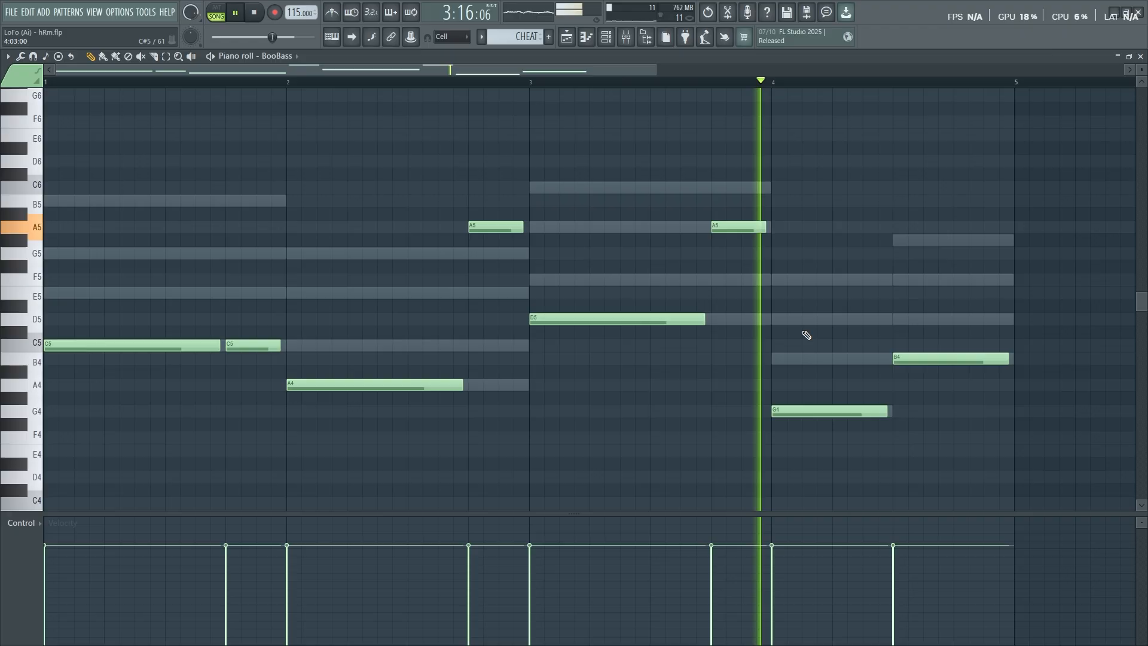
pyautogui.moveTo(740, 228); pyautogui.dragTo(781, 393)
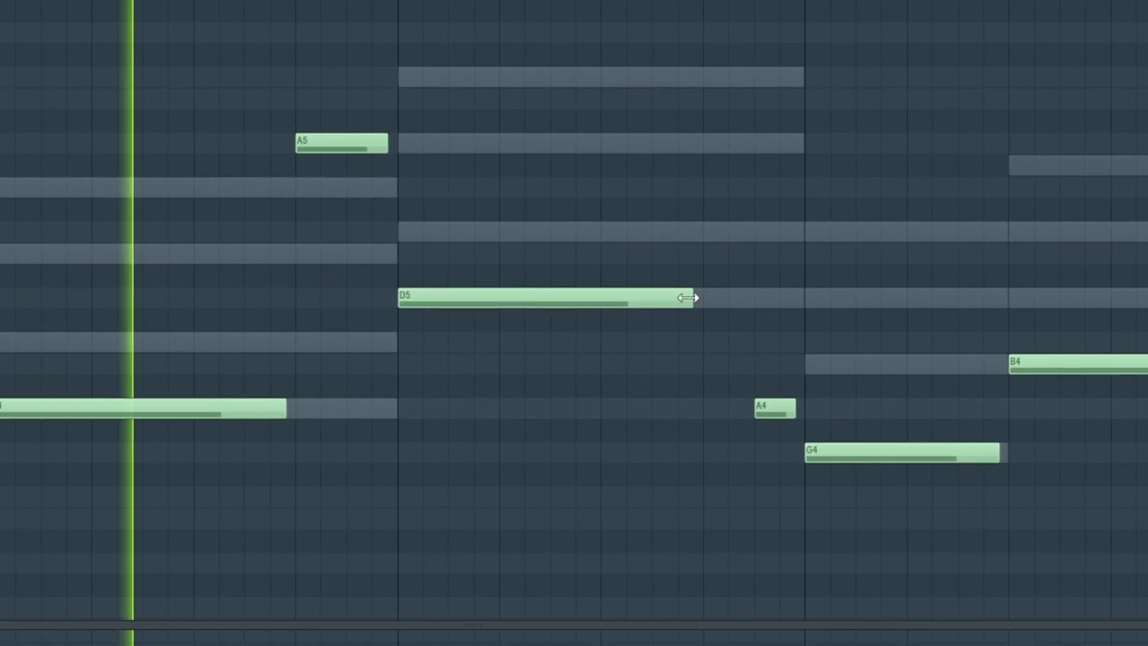
pyautogui.moveTo(688, 298); pyautogui.dragTo(746, 299)
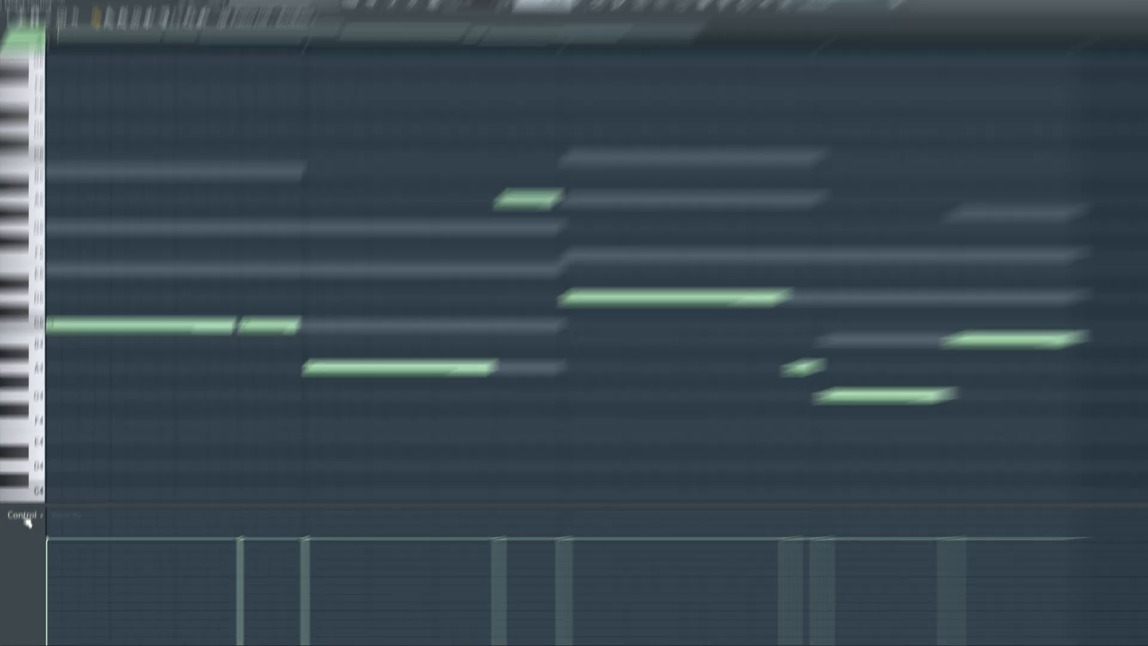
# Draw a short upward channel pitch bend under the A5 at the end of bar 2, returning to neutral, and play the bassline
pyautogui.click(24, 522)
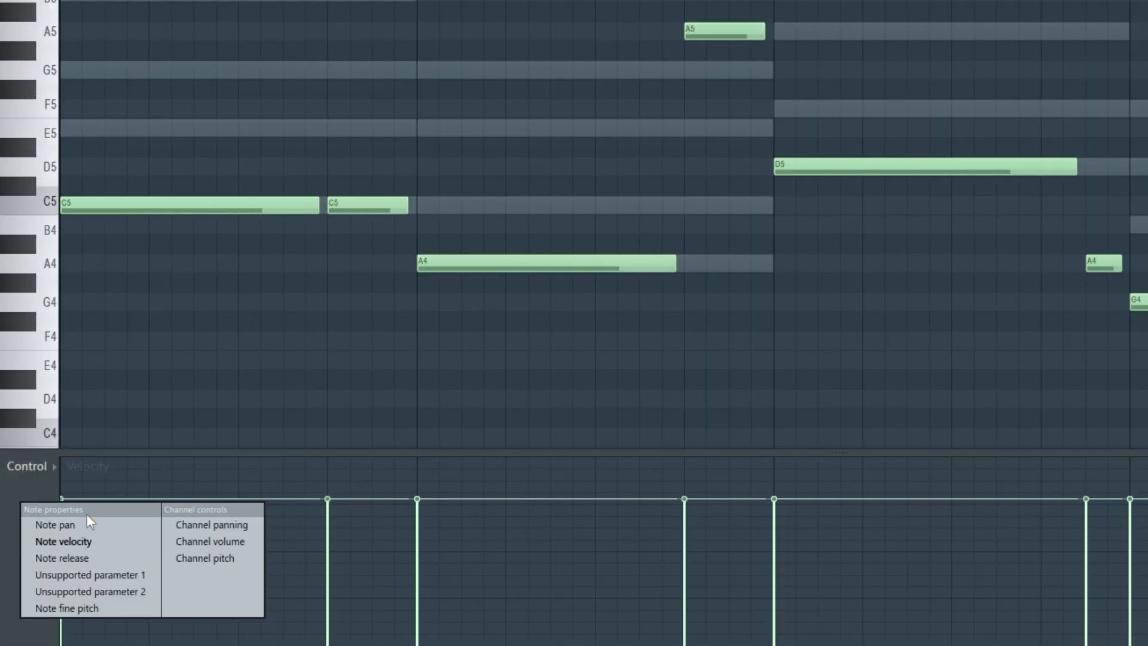
pyautogui.click(244, 532)
pyautogui.moveTo(705, 554); pyautogui.dragTo(744, 540)
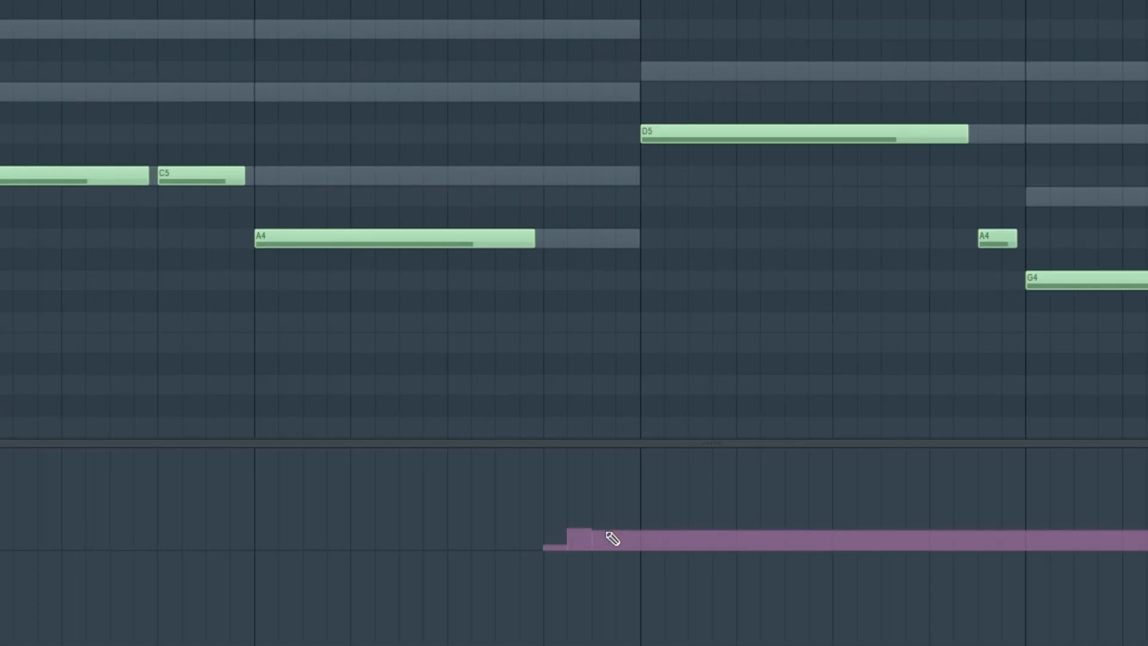
pyautogui.moveTo(612, 539); pyautogui.dragTo(635, 556)
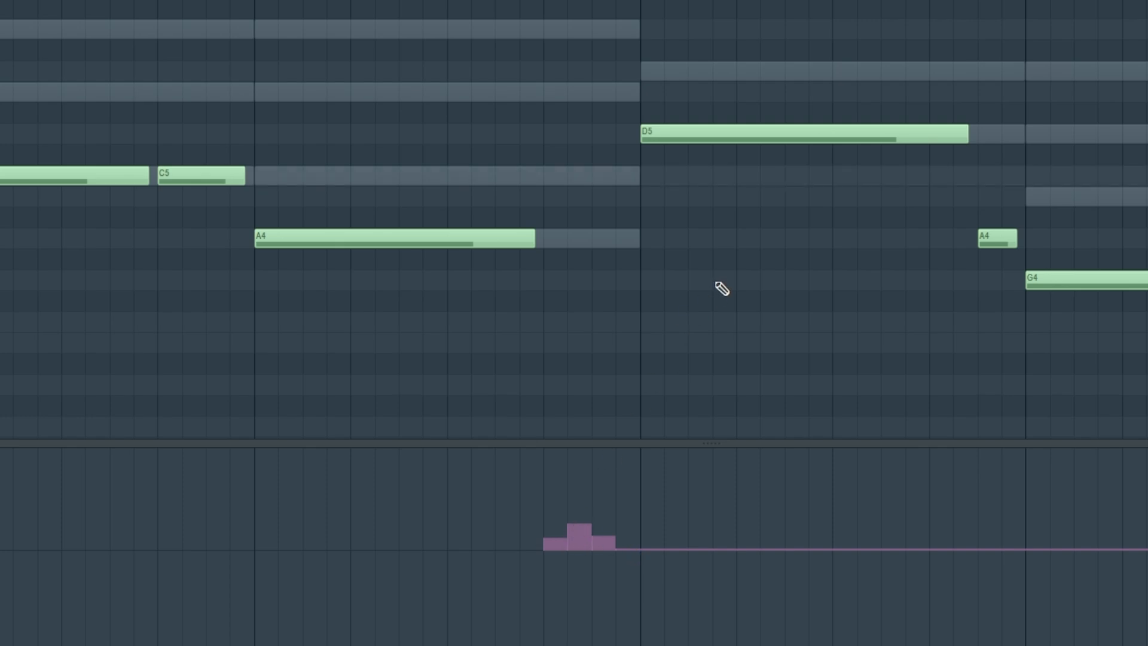
pyautogui.press('space')
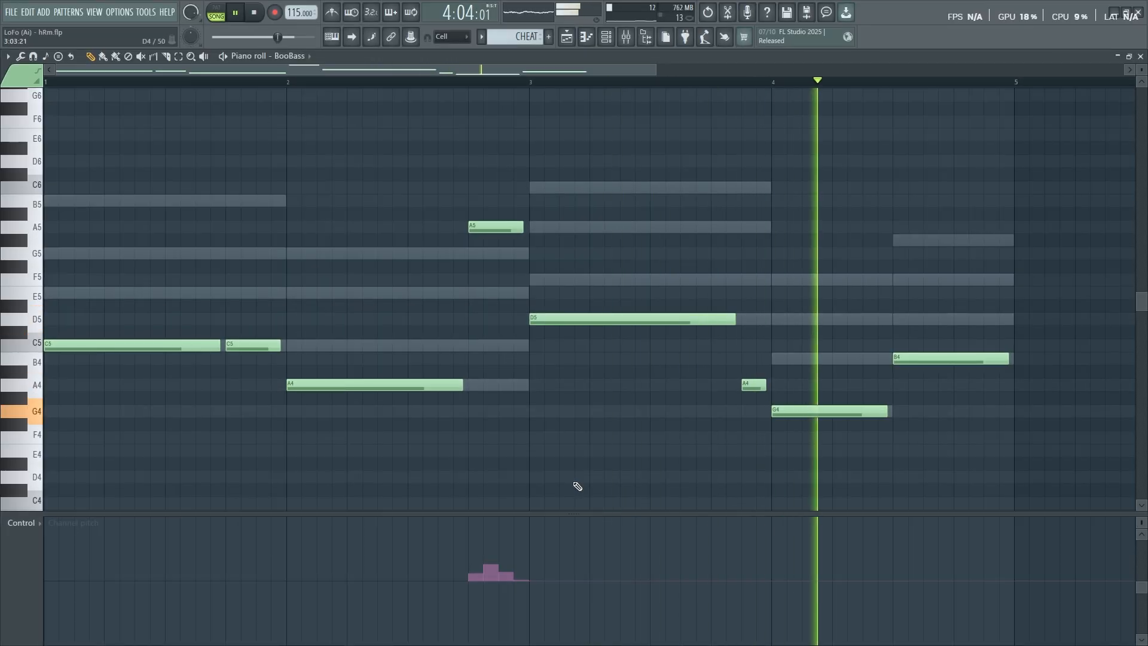
pyautogui.press('space')
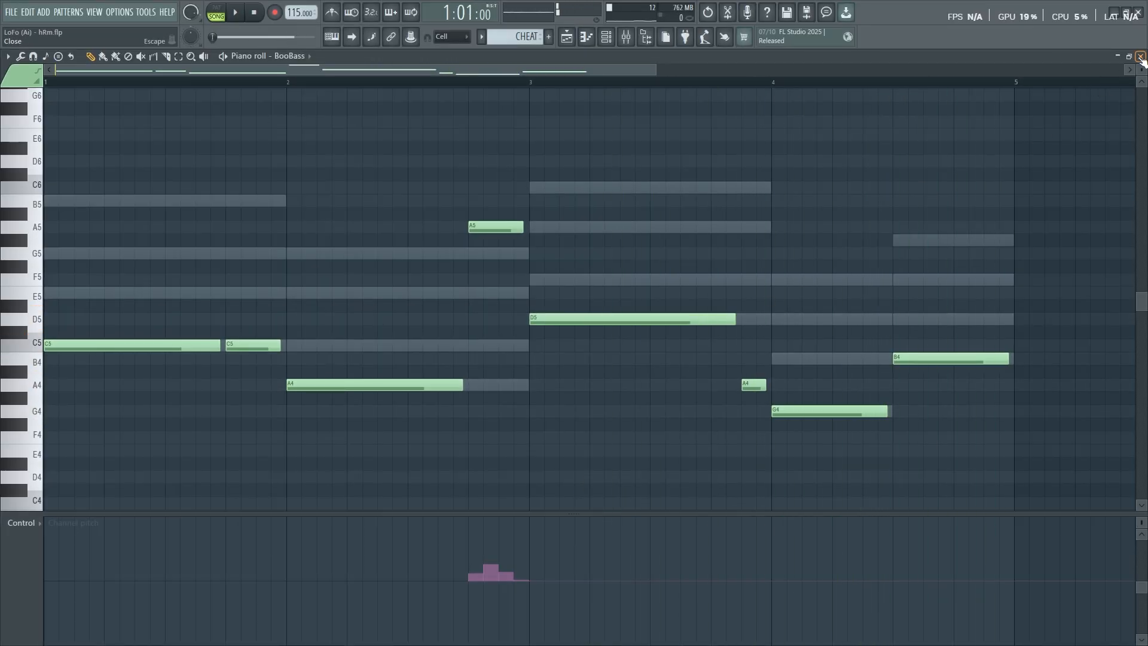
# Close the piano roll, set the BooBass mid to about 34%, adjust its channel volume and play the full arrangement
pyautogui.click(1141, 57)
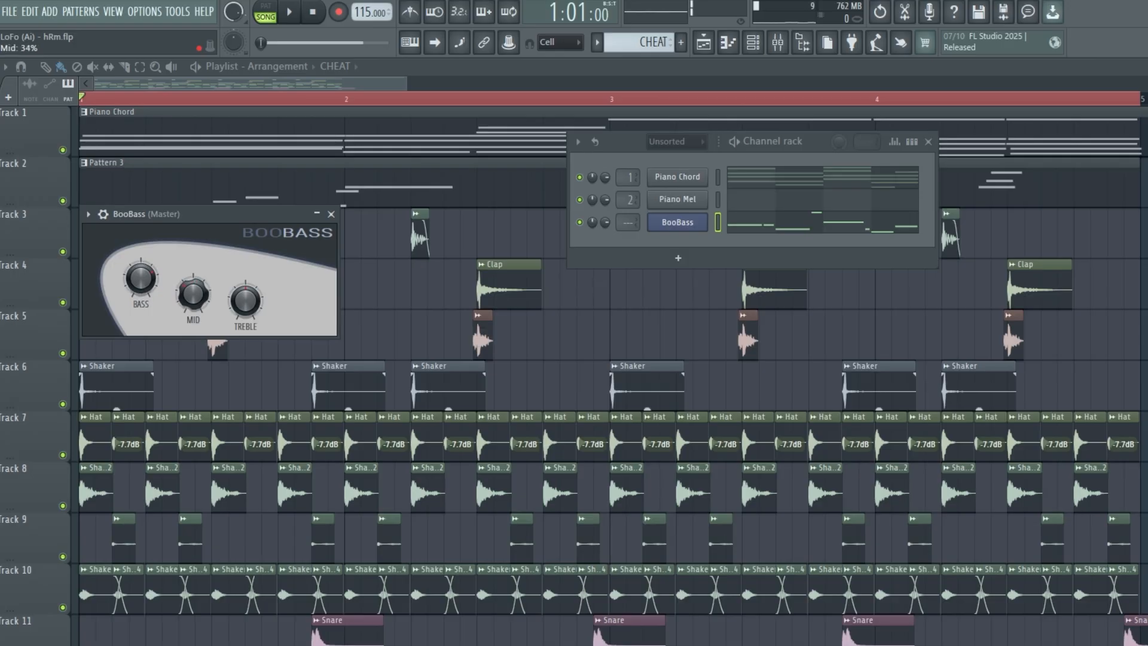
pyautogui.moveTo(606, 223); pyautogui.dragTo(605, 227)
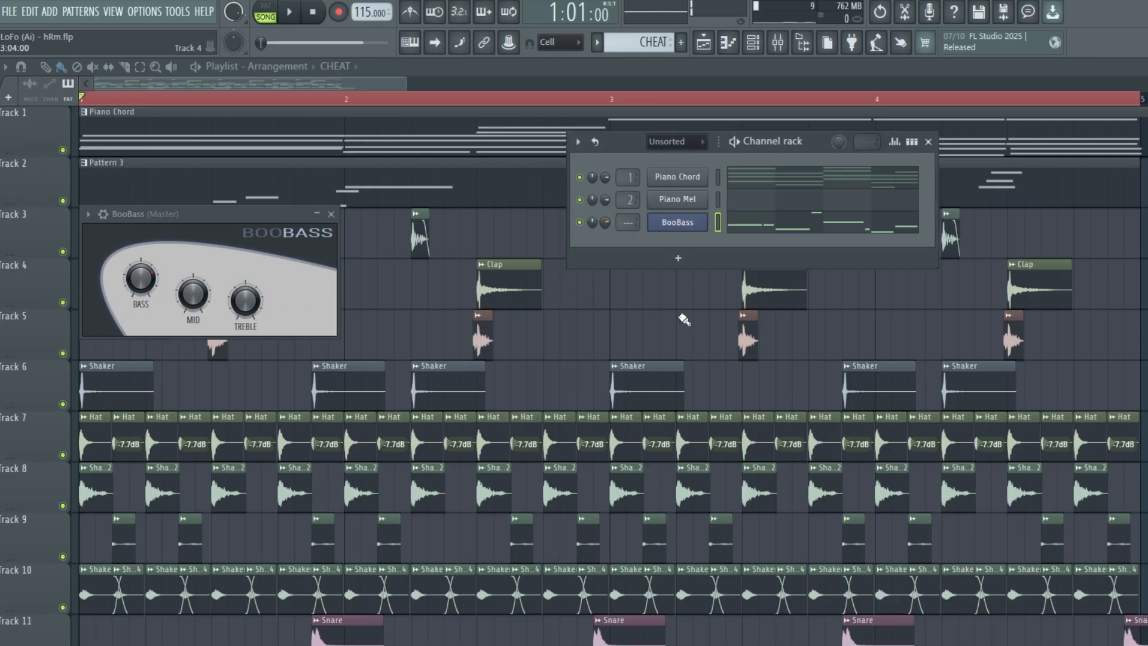
pyautogui.rightClick(878, 323)
pyautogui.press('space')
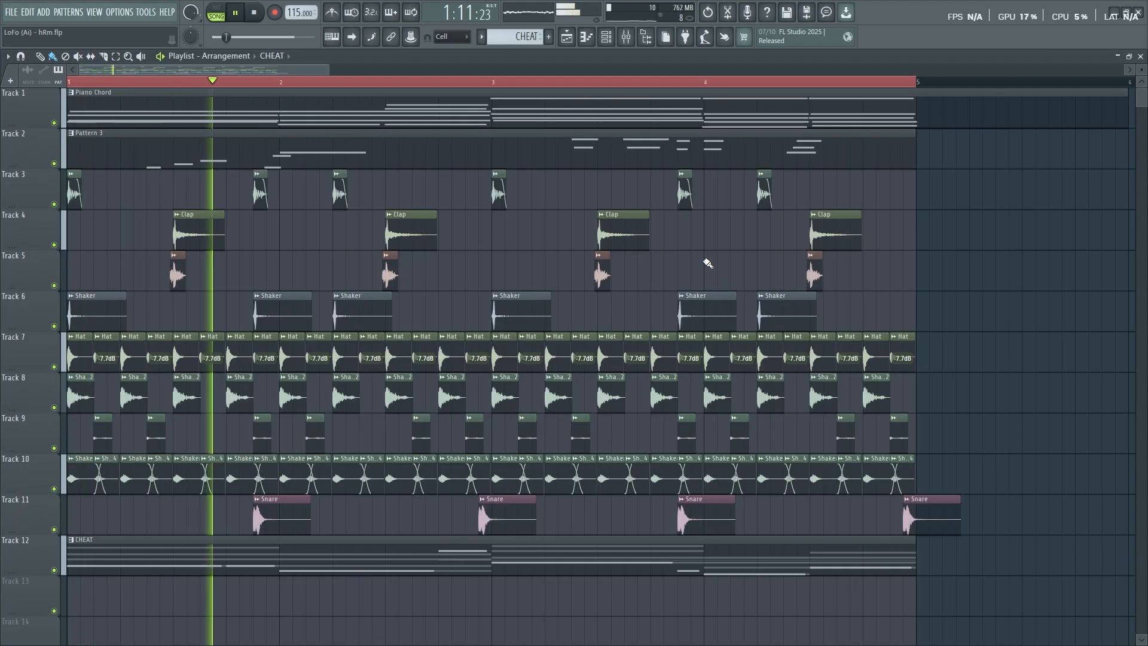